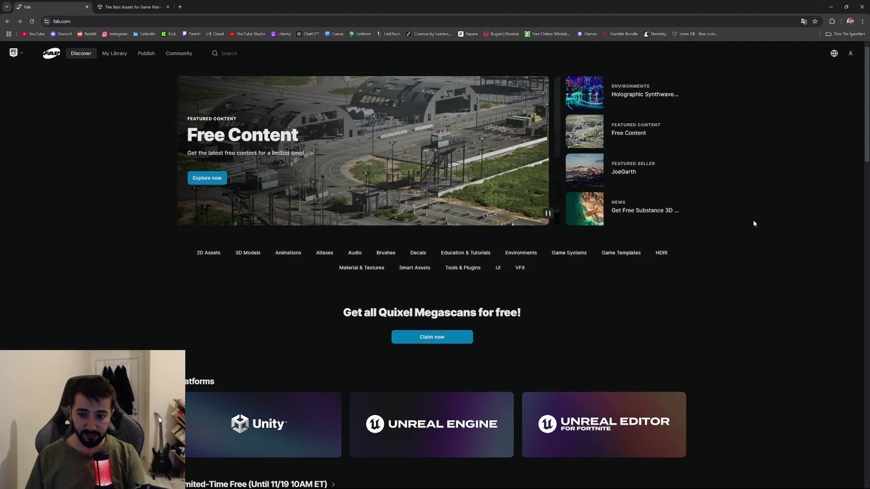
- Scroll the Discover page down to the Platforms and Limited-Time Free asset cards
scroll(754, 223, "down", 3)
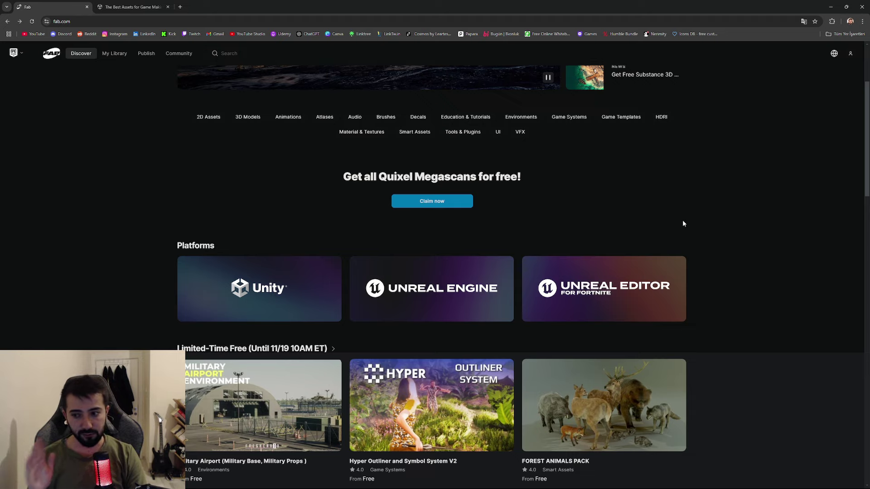
scroll(261, 443, "up", 1)
scroll(262, 442, "down", 2)
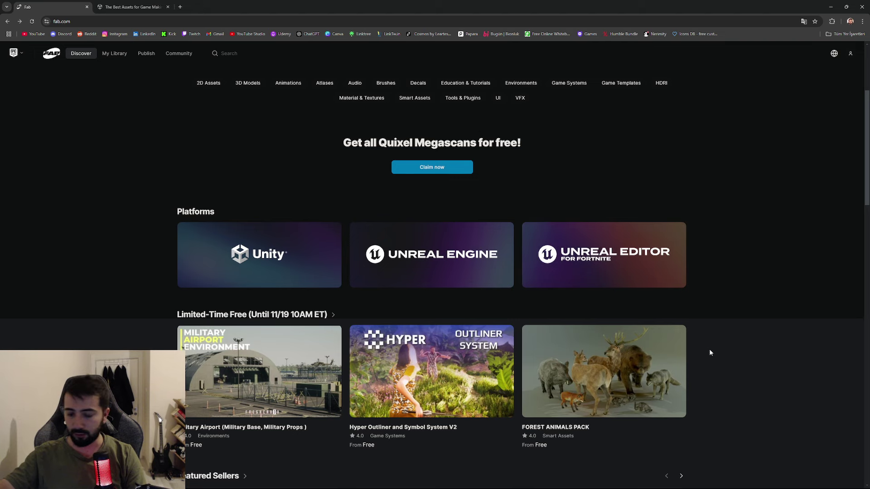
- Browse the FOREST ANIMALS PACK gallery (stag, boar, bear, doe), then open the Hyper Outliner listing
left_click(647, 388)
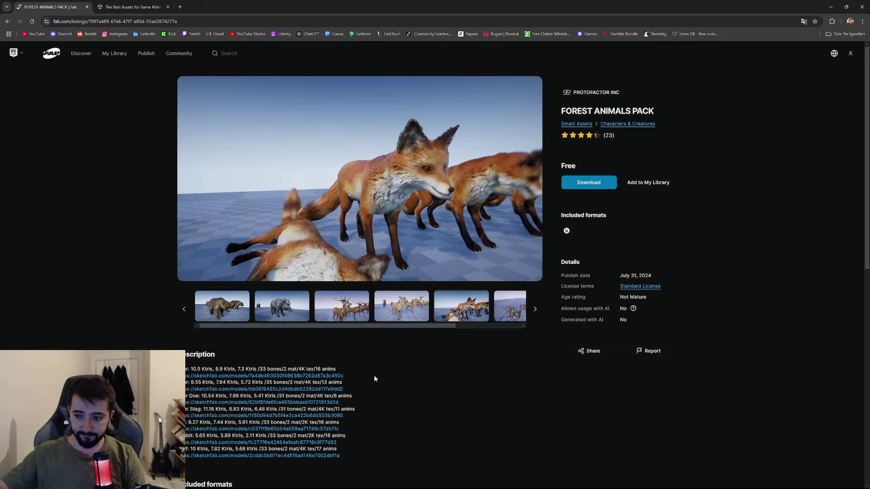
left_click_drag(245, 289, 256, 289)
left_click(324, 292)
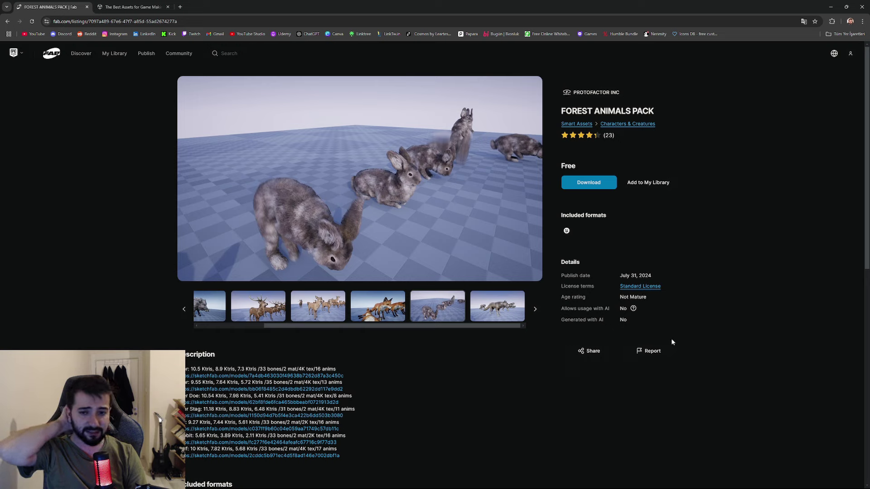
left_click(267, 314)
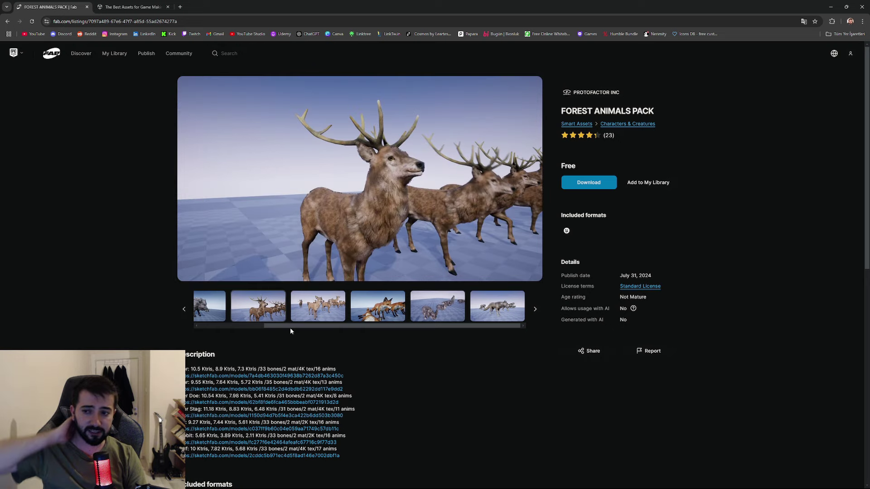
left_click_drag(289, 327, 229, 334)
left_click(254, 319)
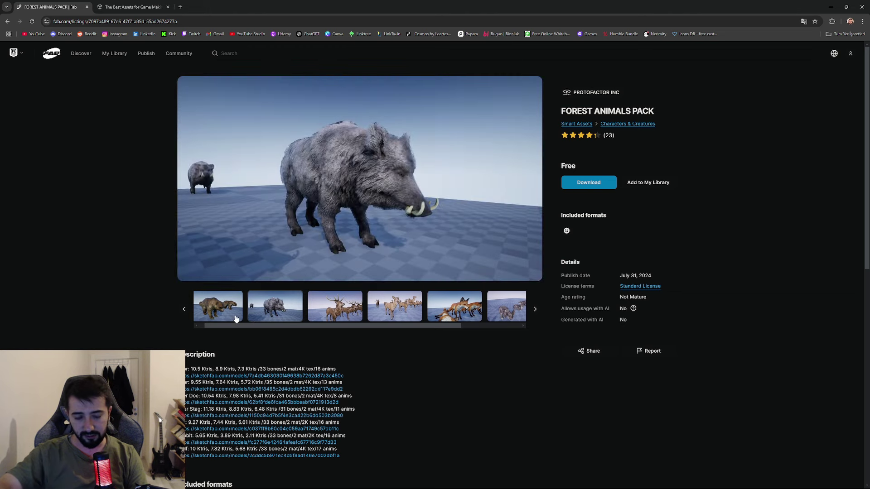
left_click(236, 318)
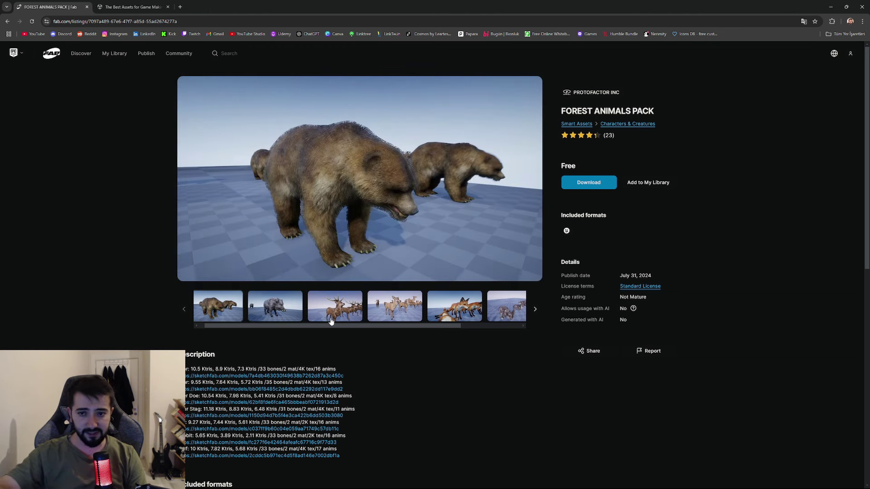
left_click(390, 317)
key("Right")
key("Right")
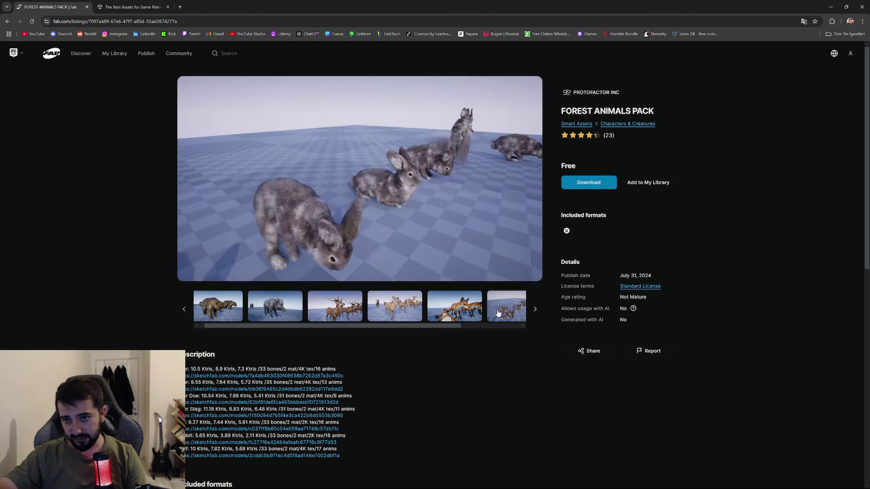
key("alt+Left")
left_click(409, 380)
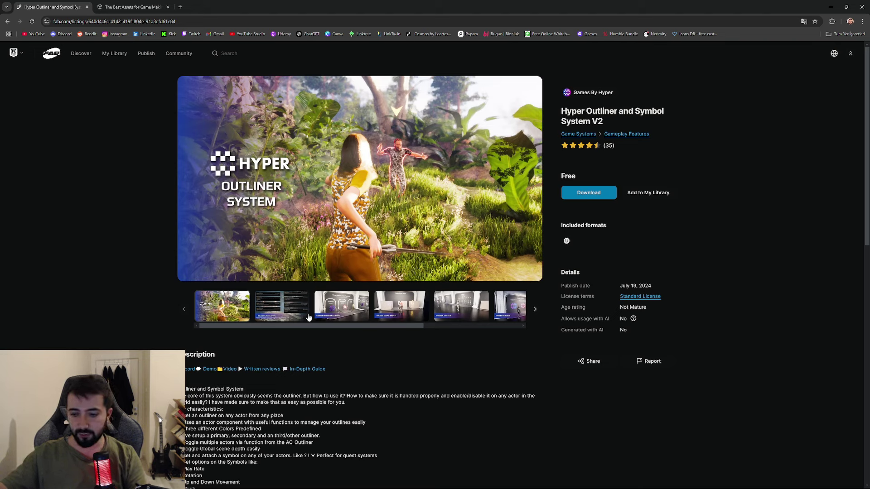
- Step through the Hyper Outliner gallery images, from reviews to Sprite Outline, then go back to Discover
left_click(304, 315)
left_click(344, 312)
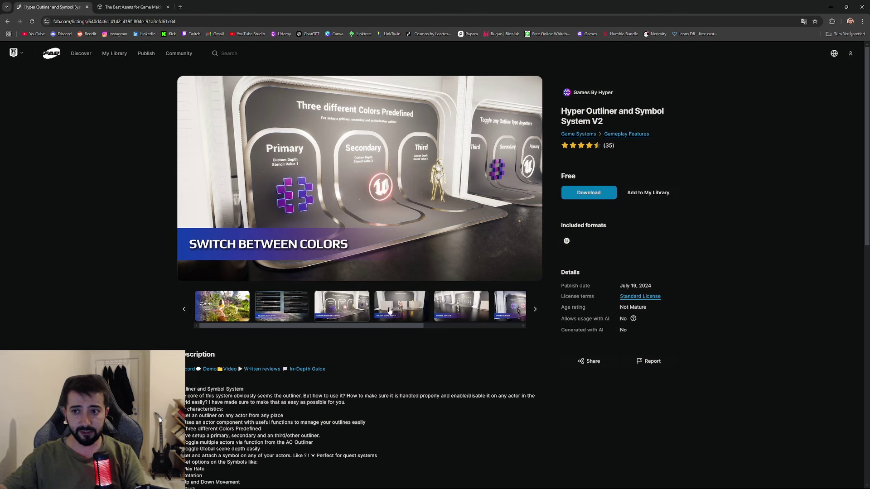
left_click(389, 310)
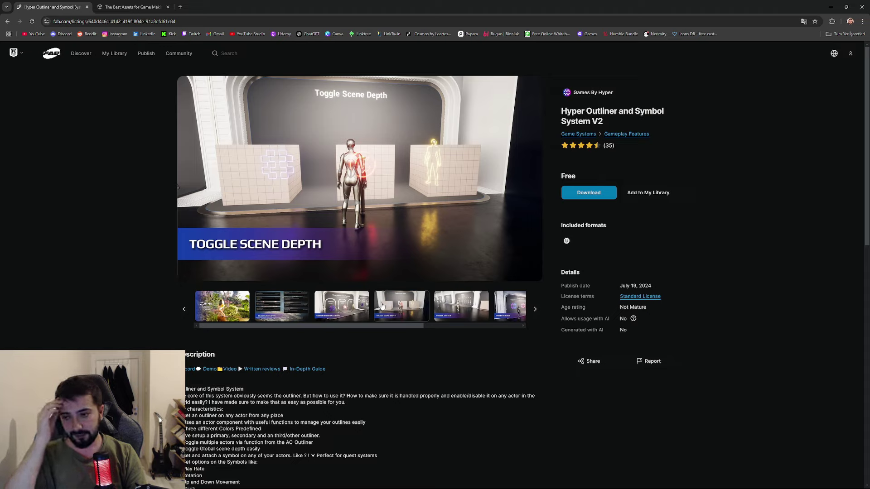
left_click(443, 318)
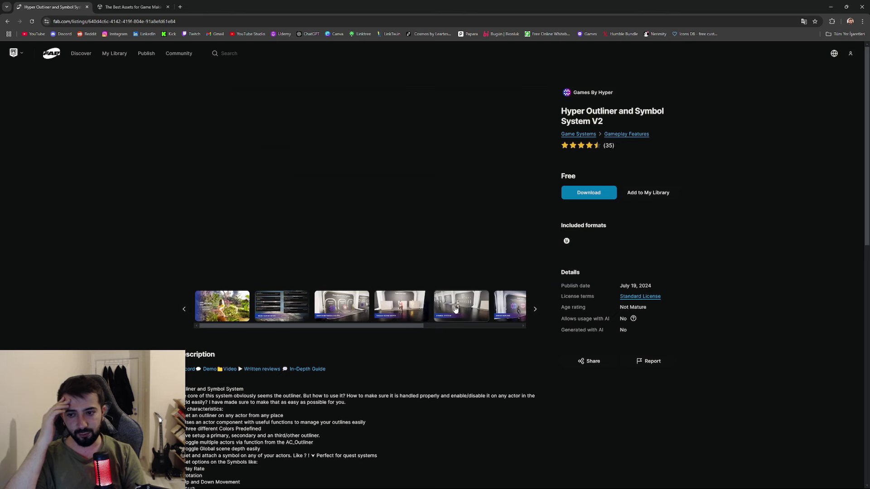
left_click(437, 313)
left_click(376, 312)
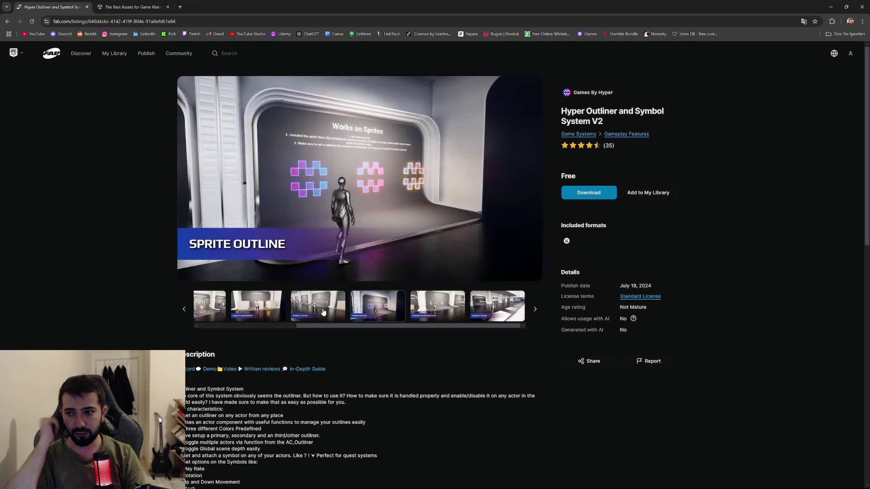
left_click(282, 315)
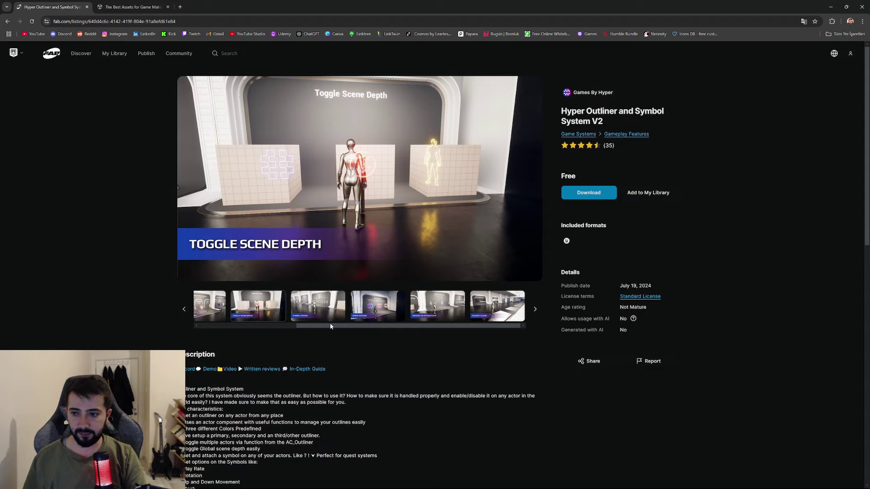
key("alt+Left")
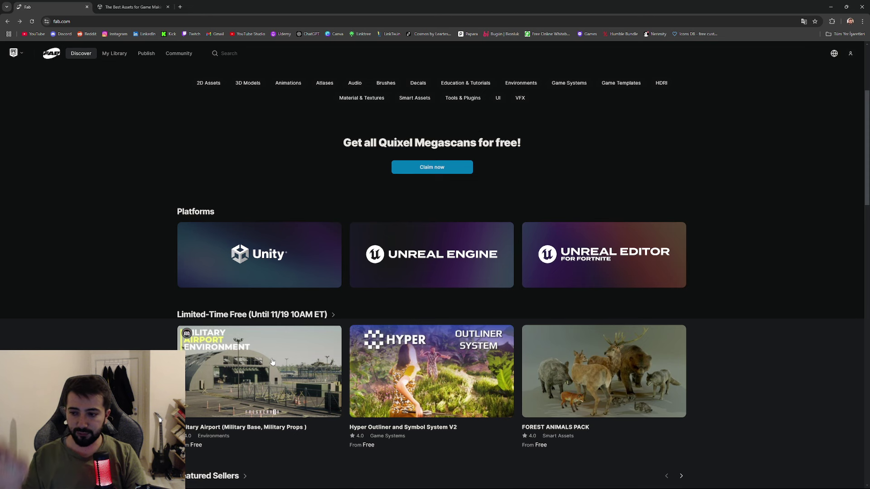
- Open Military Airport, view its gallery images including the stop sign, gate and silo tanks, then return
left_click(272, 361)
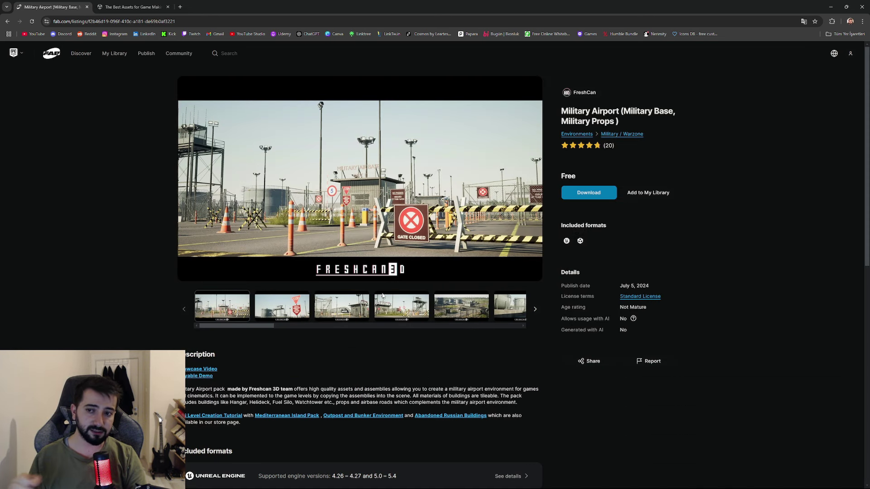
left_click(306, 311)
left_click(342, 311)
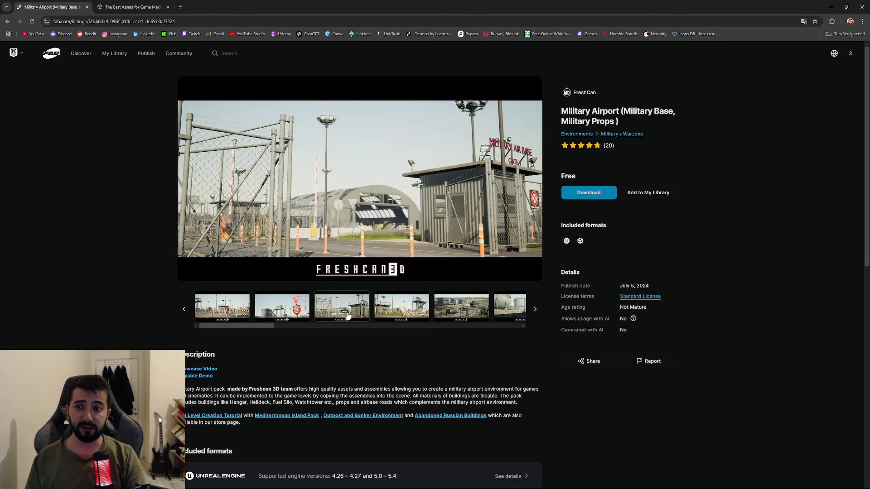
left_click(395, 314)
left_click(461, 310)
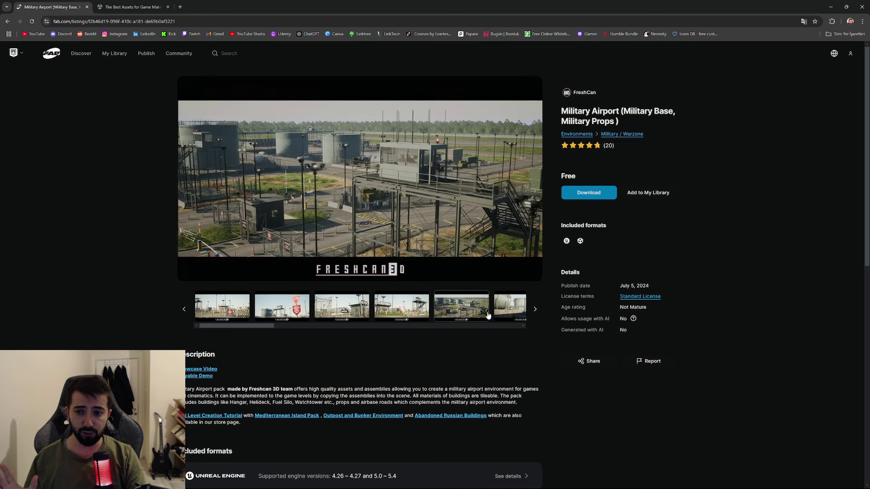
left_click(508, 311)
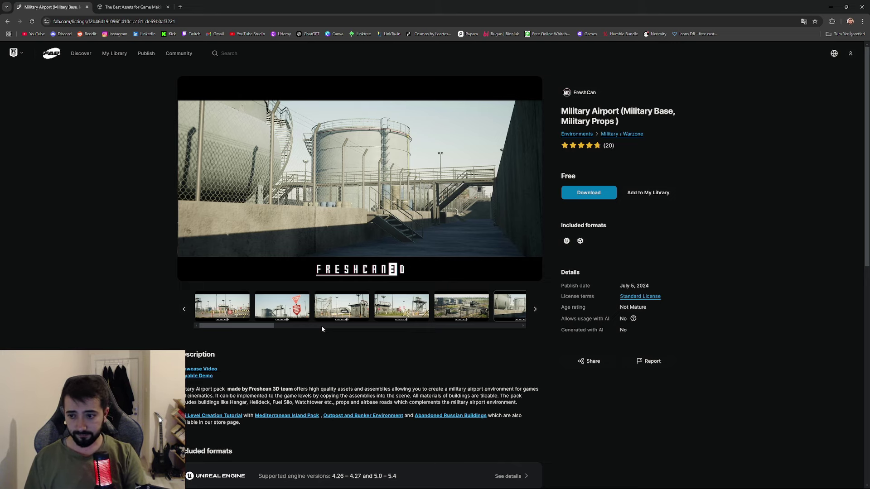
key("alt+Left")
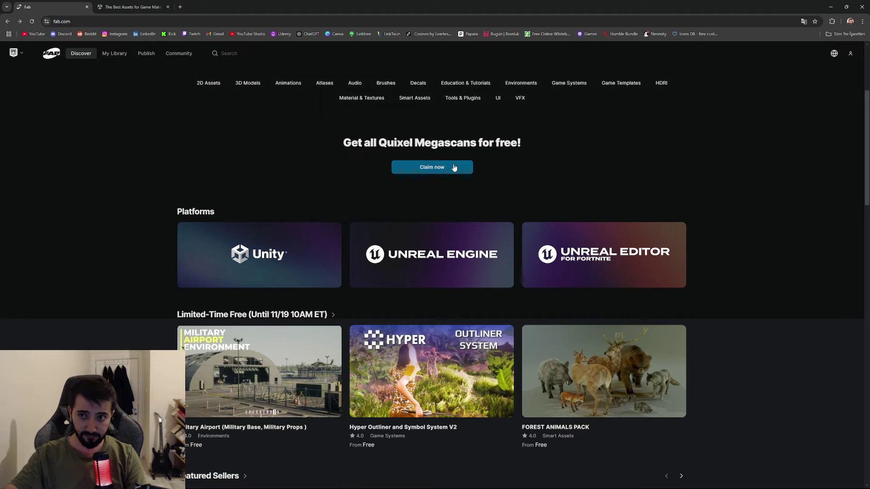
- Sign in through a Google account, re-maximise the browser, dismiss the translation offer and return to Fab's home
scroll(453, 168, "down", 2)
scroll(438, 274, "down", 3)
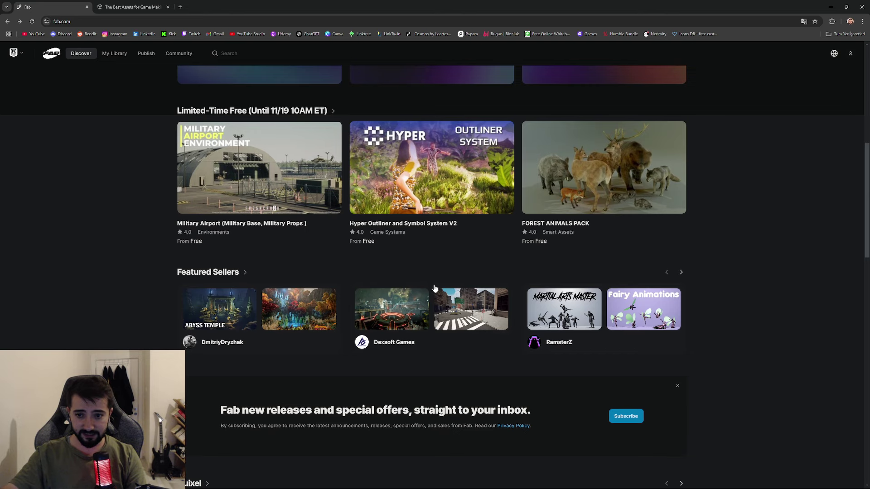
scroll(437, 285, "up", 5)
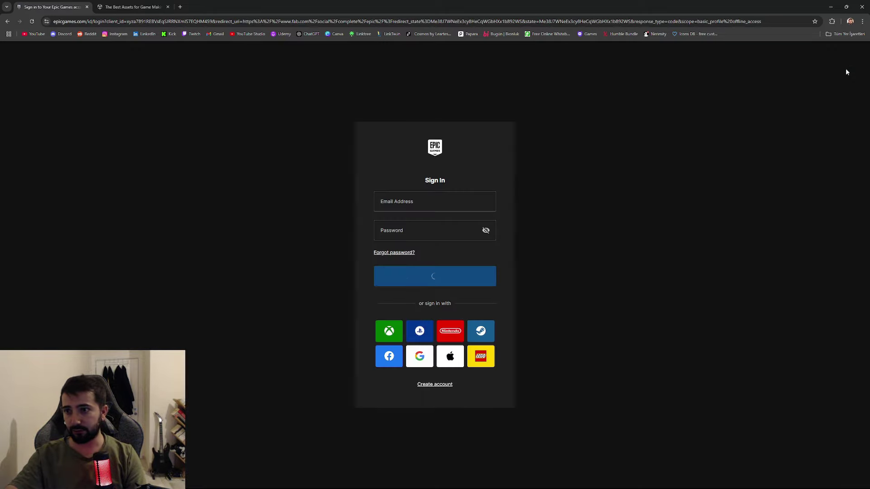
left_click(424, 359)
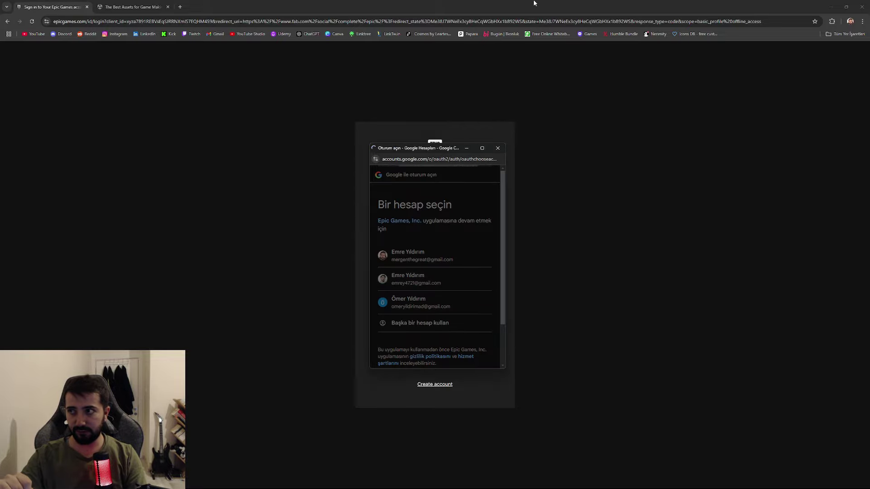
mouse_move(534, 3)
left_mouse_down()
mouse_move(377, 29)
mouse_move(424, 29)
left_mouse_up()
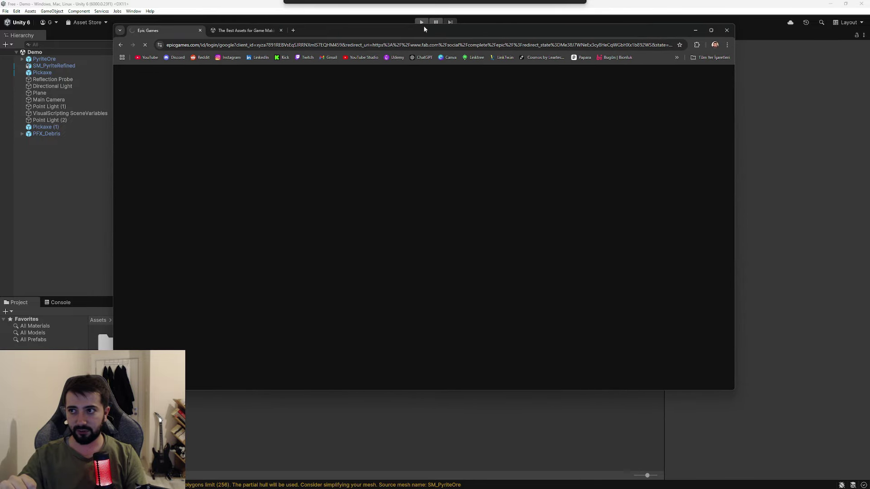
double_click(421, 26)
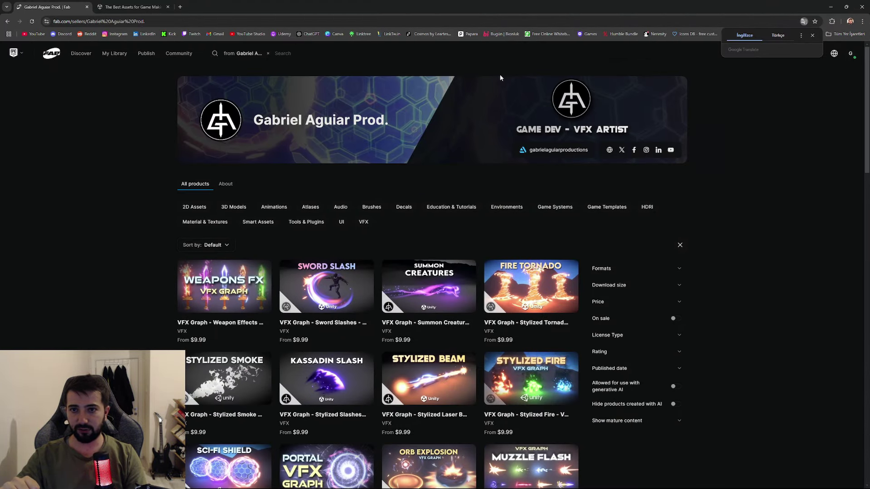
left_click(812, 36)
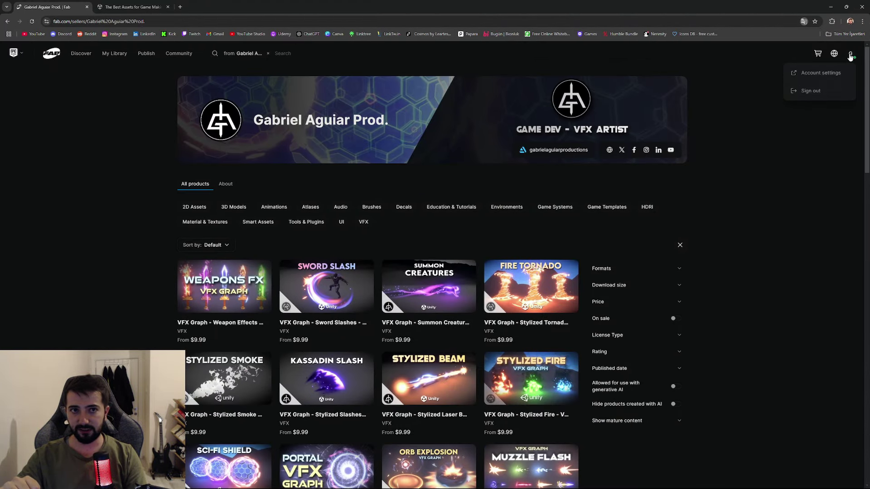
left_click(52, 53)
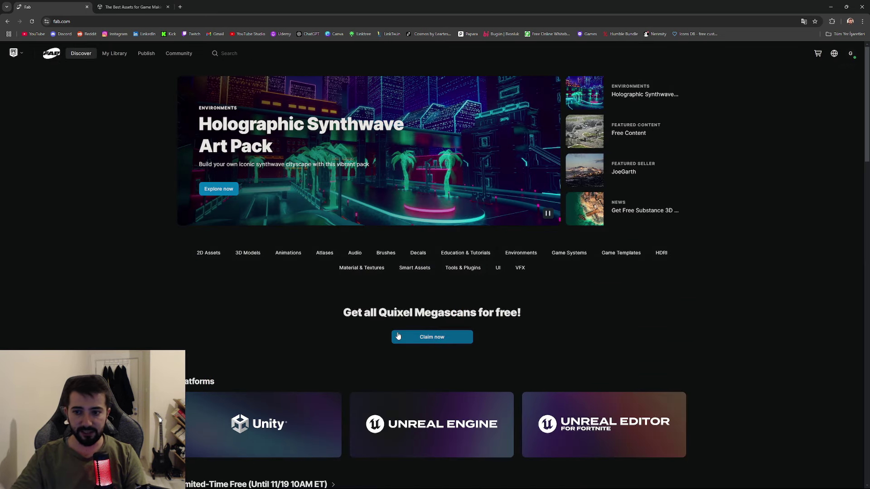
- Open the free Megascans offer page and read its description and the claimed-assets FAQ
left_click(397, 335)
triple_click(194, 226)
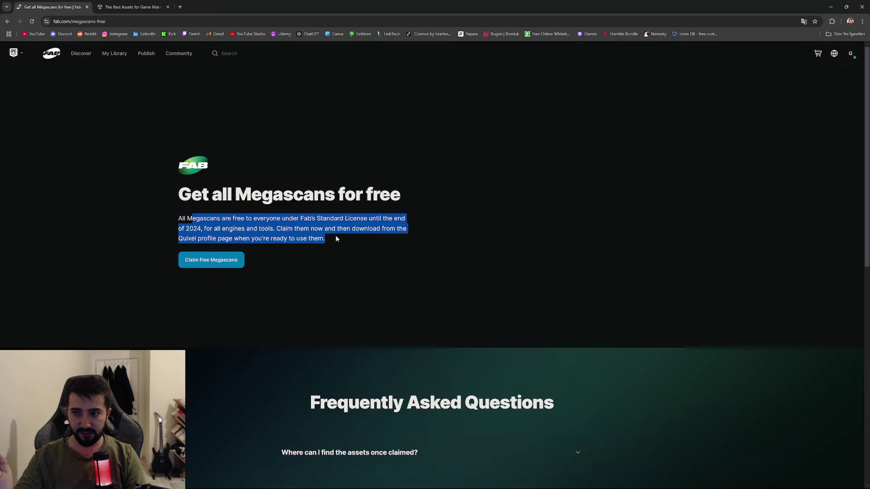
mouse_move(308, 228)
left_mouse_down()
mouse_move(301, 237)
mouse_move(328, 237)
left_mouse_up()
left_click(328, 238)
scroll(341, 278, "down", 2)
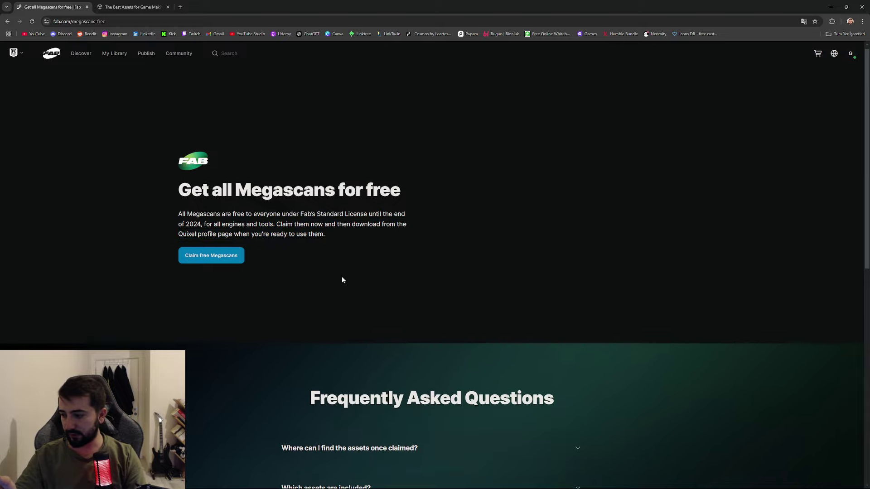
scroll(357, 327, "down", 4)
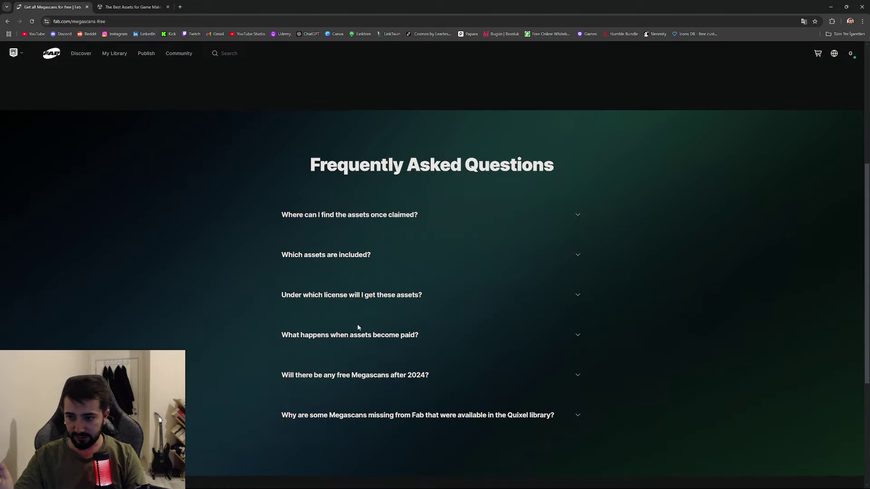
left_click(363, 219)
left_click(363, 218)
scroll(308, 224, "up", 4)
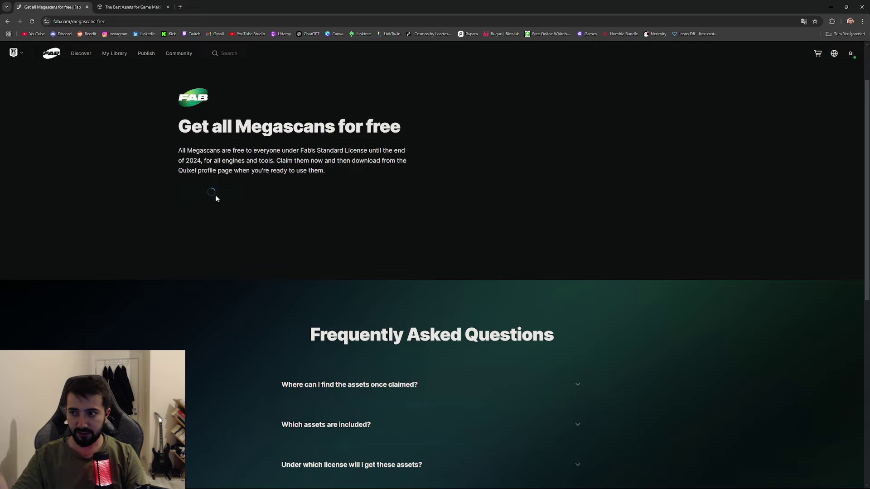
- Claim all Megascans for free and open the Quixel seller profile's asset grid
left_click(215, 195)
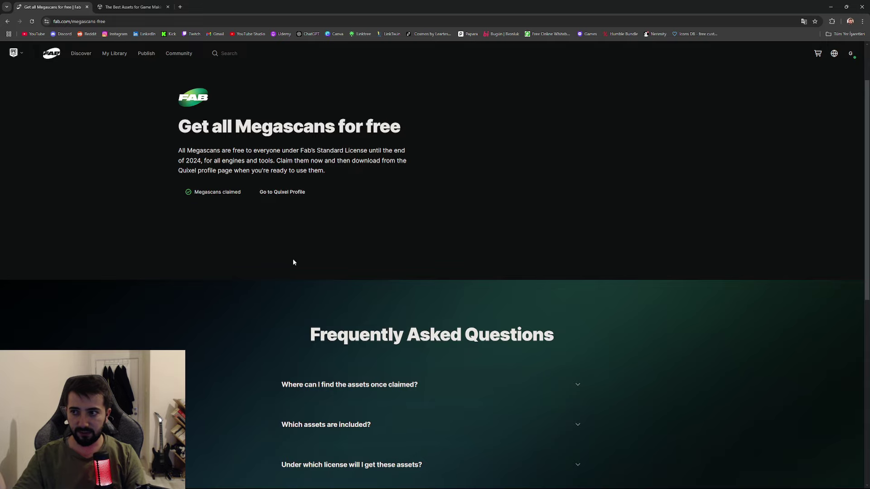
left_click(292, 192)
scroll(359, 325, "down", 3)
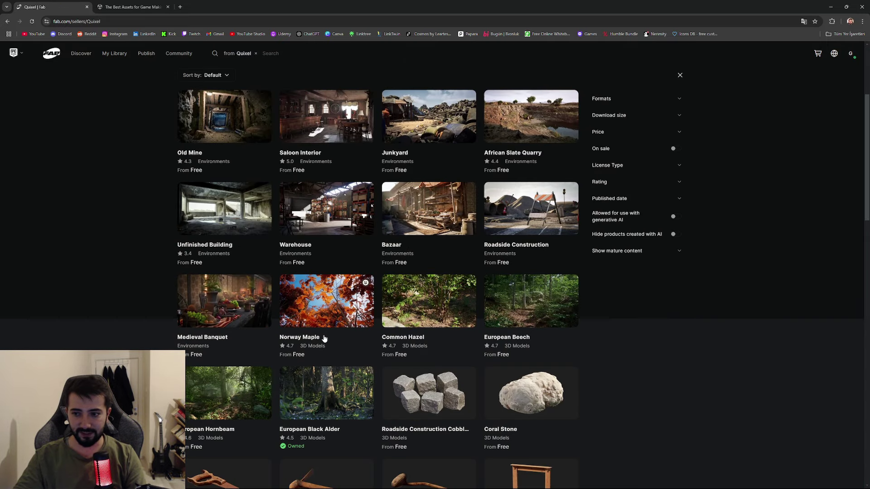
- Open the Warehouse environment listing and check the fbx download format details
scroll(299, 273, "up", 1)
left_click(328, 241)
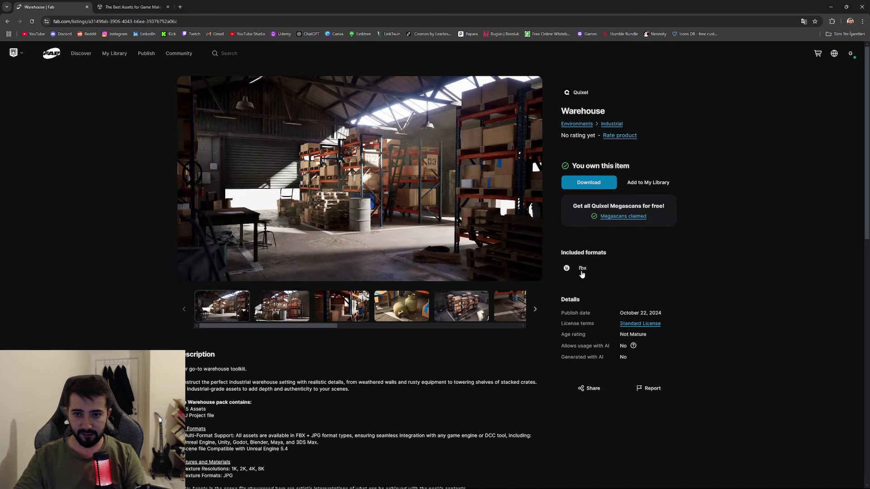
scroll(582, 274, "down", 10)
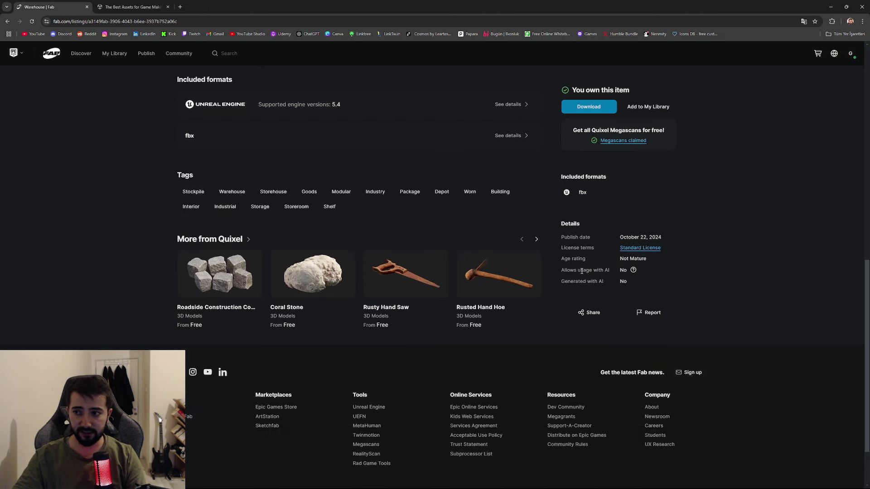
left_click(518, 135)
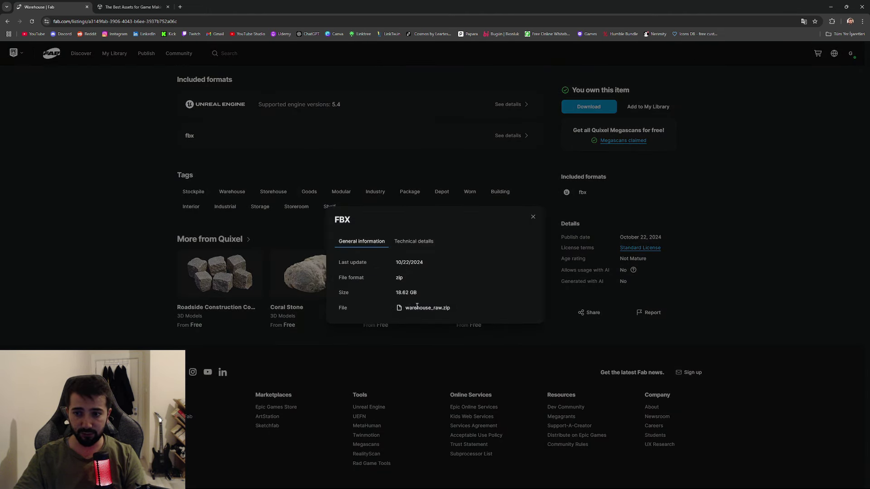
left_click(553, 208)
scroll(471, 245, "up", 10)
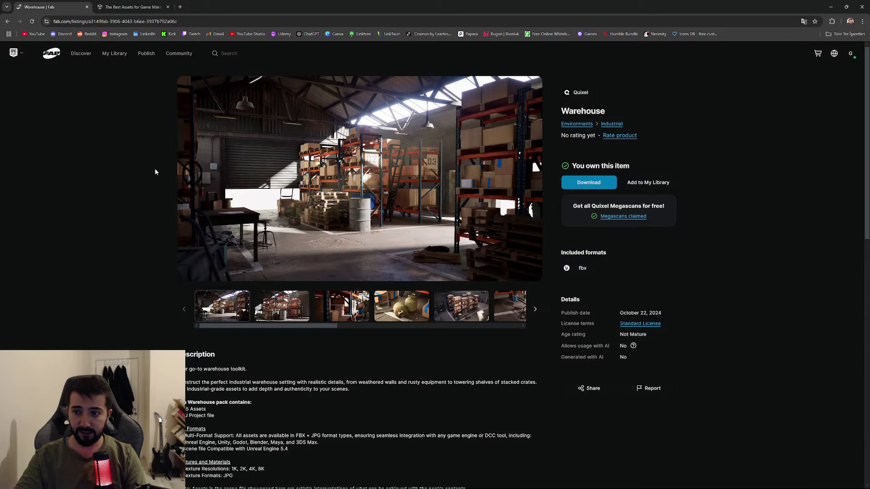
- View the Warehouse gallery images, including the stool close-up, and return to the Quixel grid
left_click(401, 306)
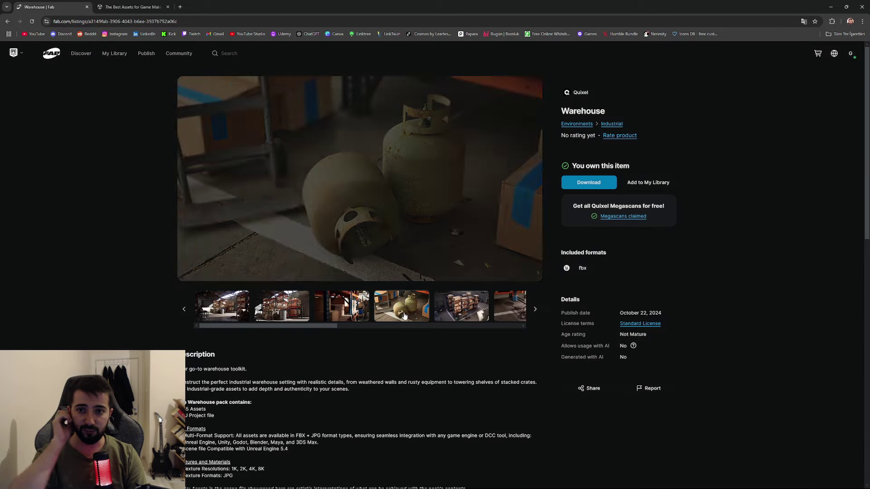
left_click(461, 307)
left_click(509, 311)
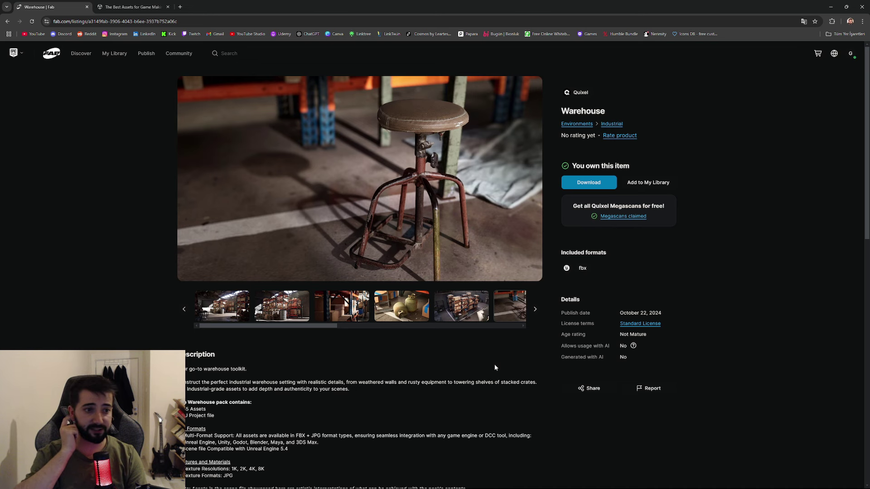
key("alt+Left")
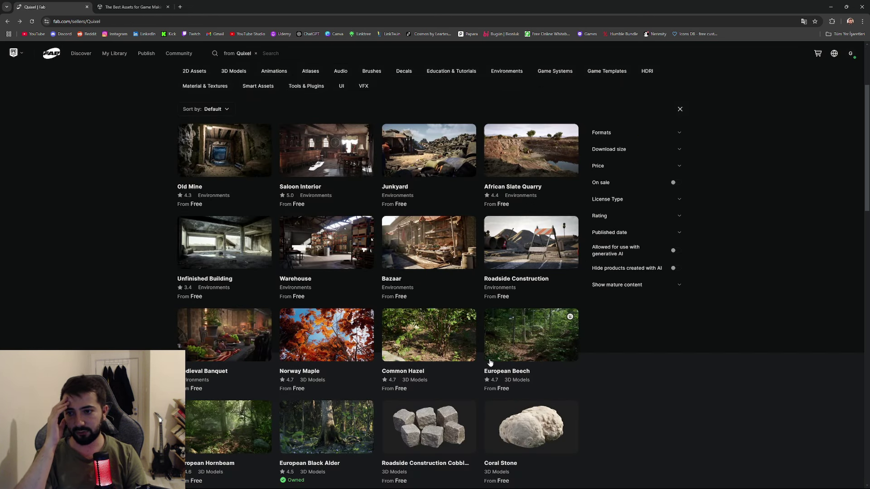
- Scroll through Quixel's free environments and 3D models, then go back to the Discover page
scroll(490, 362, "down", 4)
scroll(490, 367, "down", 5)
scroll(492, 373, "down", 2)
scroll(494, 382, "down", 3)
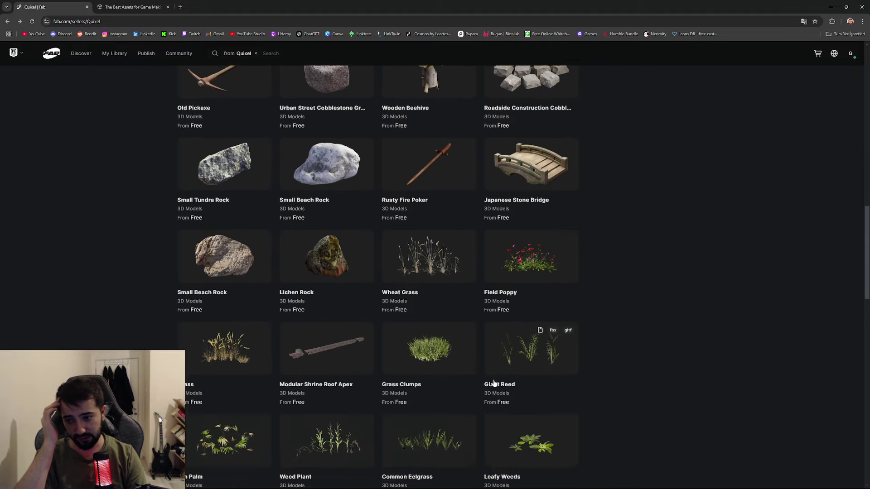
scroll(494, 382, "down", 4)
scroll(494, 382, "down", 5)
scroll(494, 382, "down", 2)
scroll(494, 383, "down", 5)
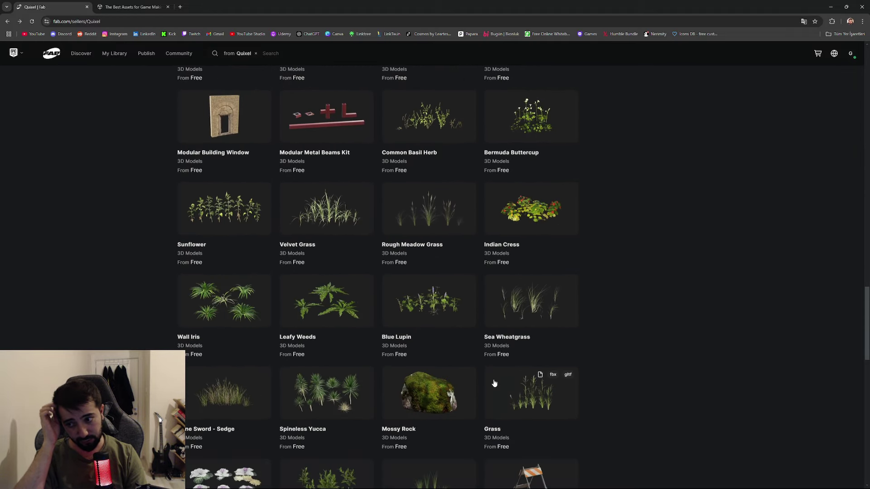
scroll(494, 383, "down", 5)
scroll(494, 383, "down", 7)
scroll(495, 382, "down", 4)
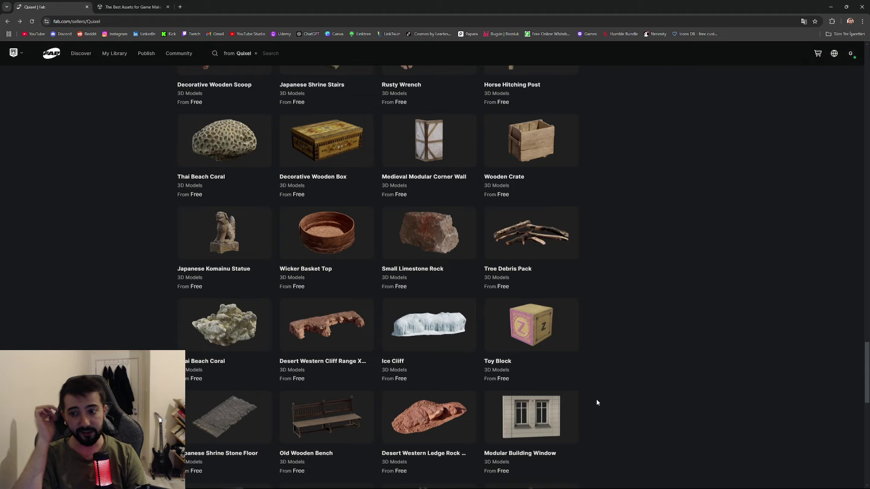
scroll(588, 400, "up", 2)
scroll(602, 252, "up", 20)
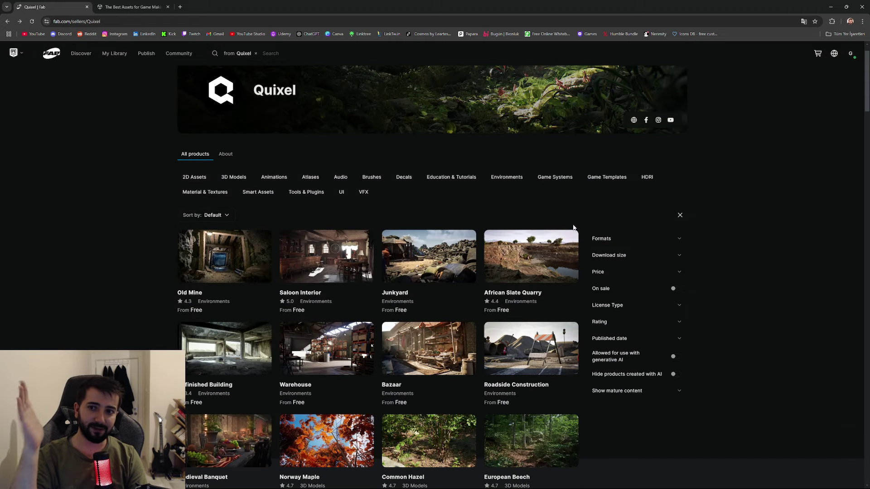
key("alt+Left")
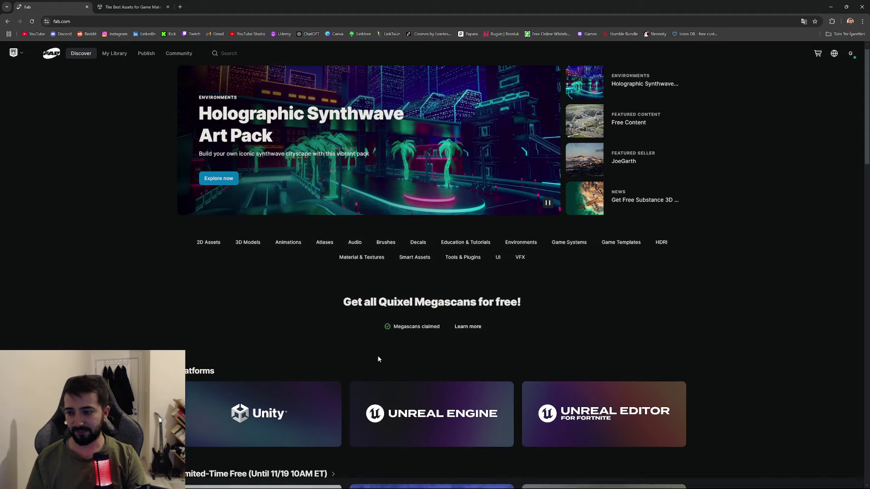
- Open FOREST ANIMALS PACK, accept its End User License Agreement to add it, and return to Discover
scroll(378, 358, "down", 3)
scroll(560, 390, "down", 3)
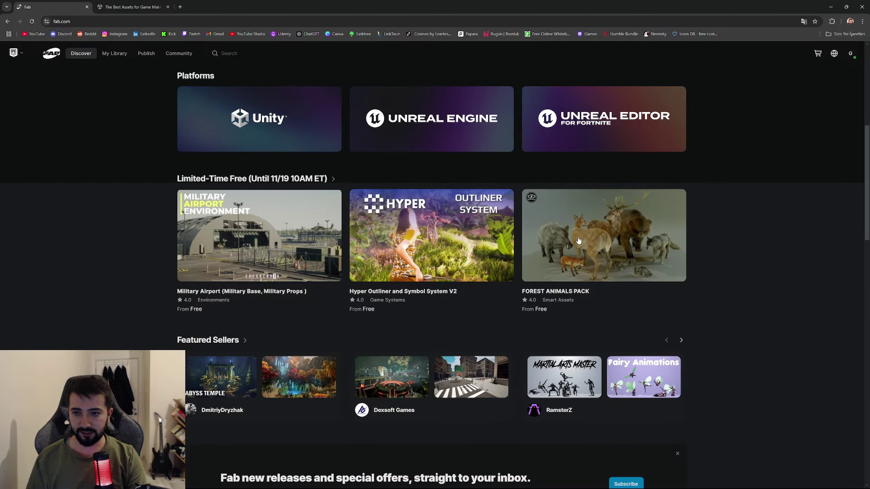
left_click(577, 238)
left_click(598, 183)
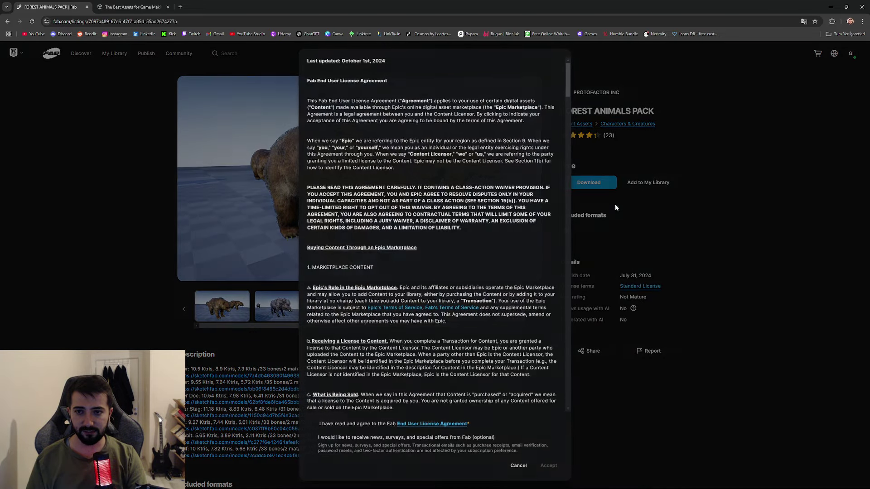
left_click(519, 466)
left_click(648, 182)
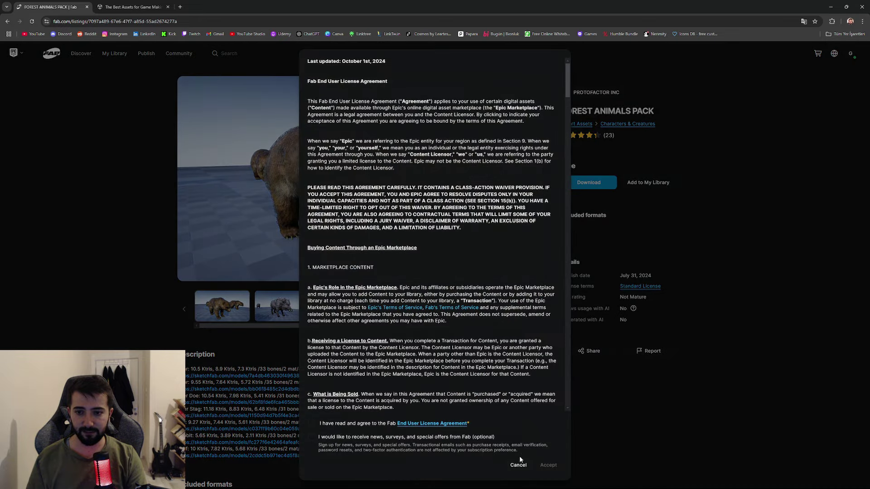
left_click(336, 424)
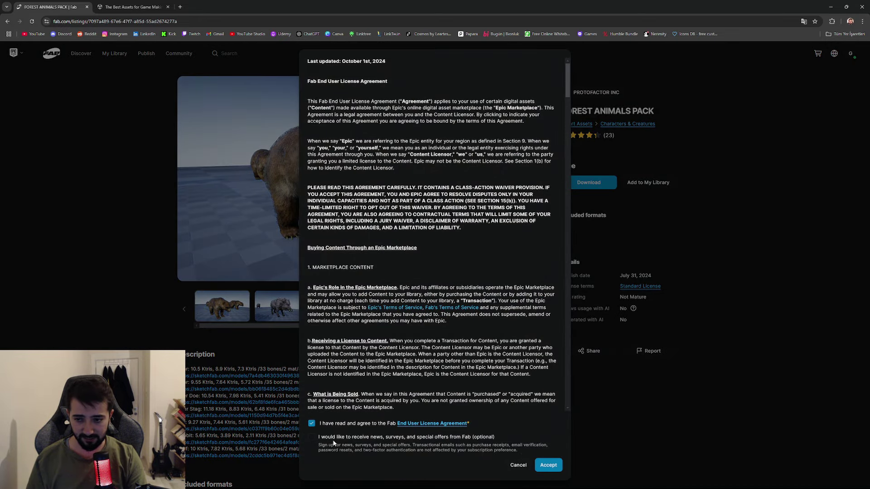
left_click(547, 465)
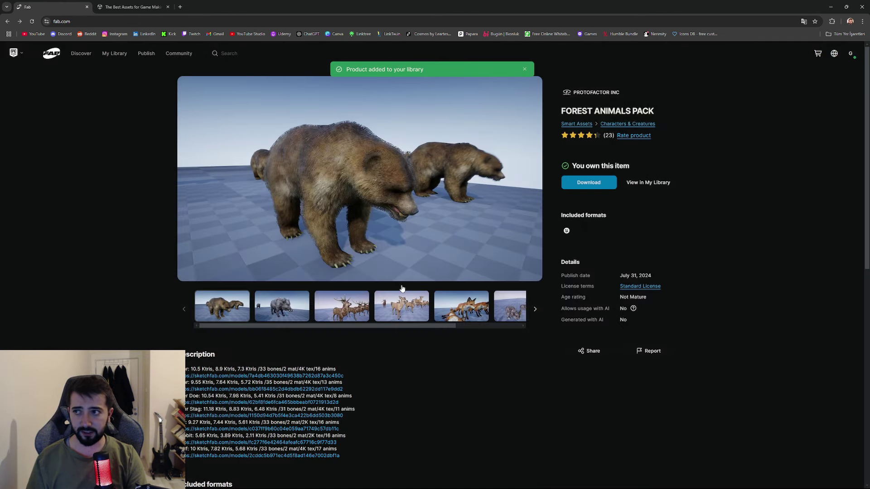
left_click(51, 53)
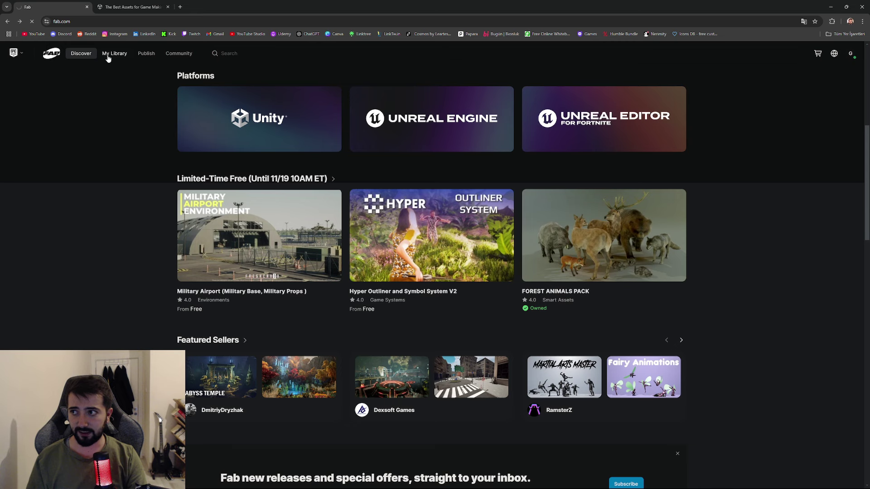
left_click(108, 55)
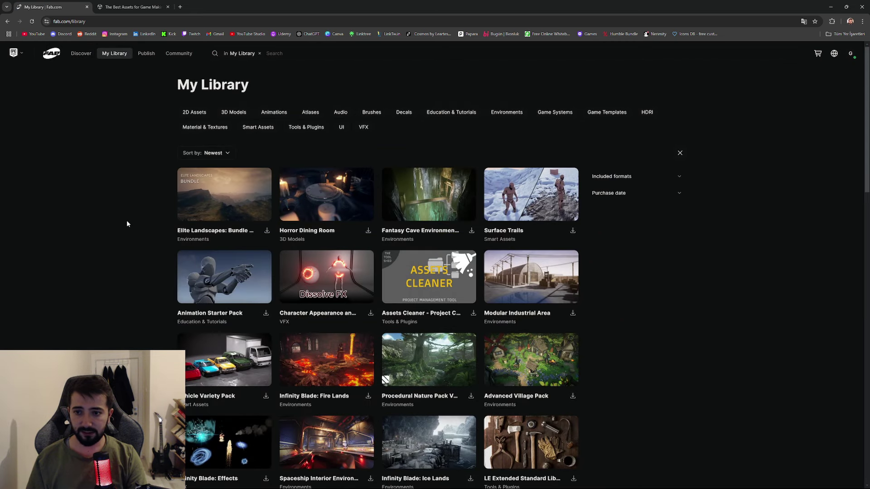
scroll(136, 233, "down", 5)
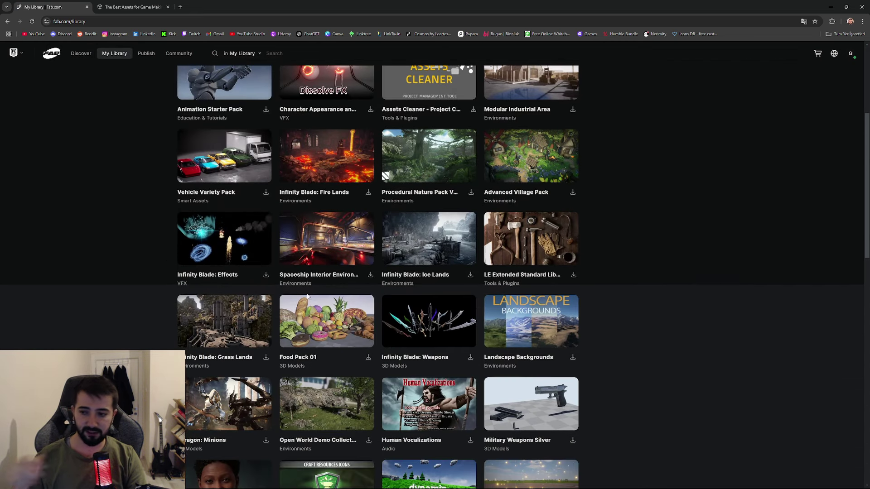
left_click(228, 332)
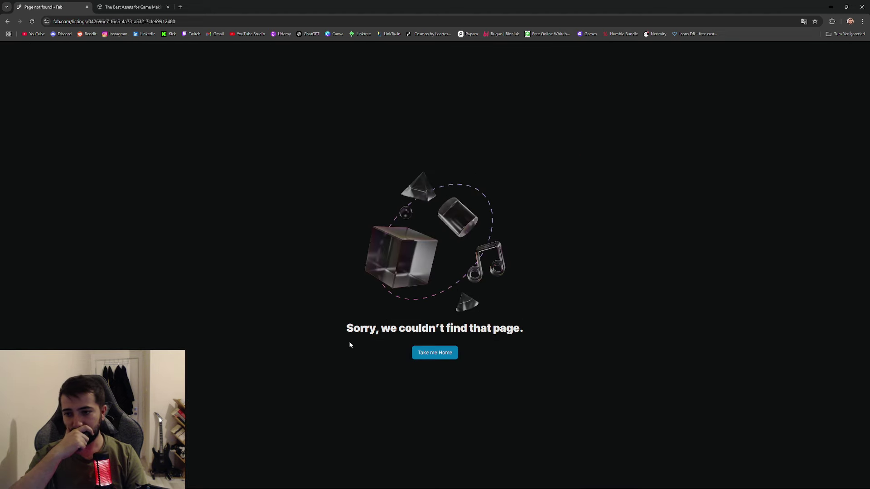
key("alt+Left")
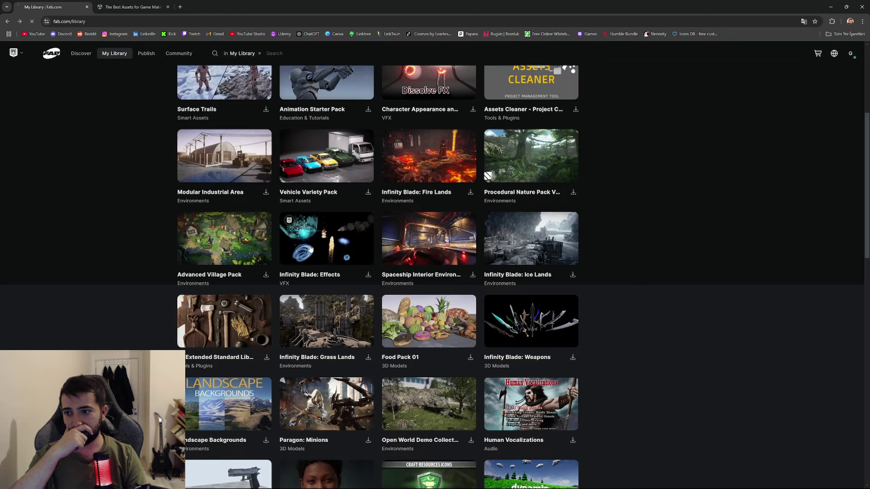
left_click(310, 248)
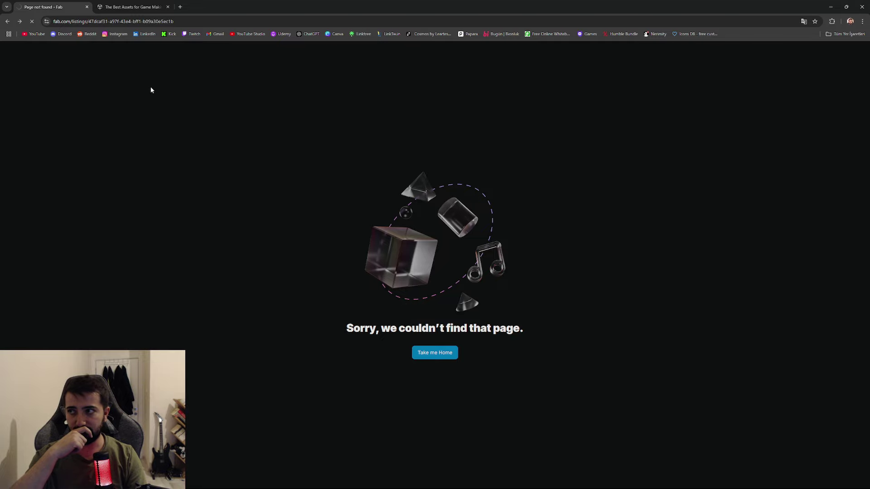
left_click(7, 21)
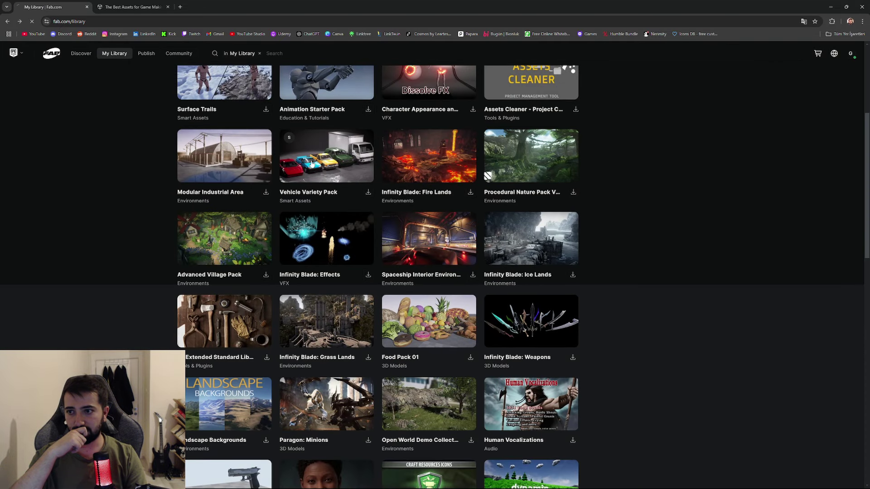
left_click(311, 163)
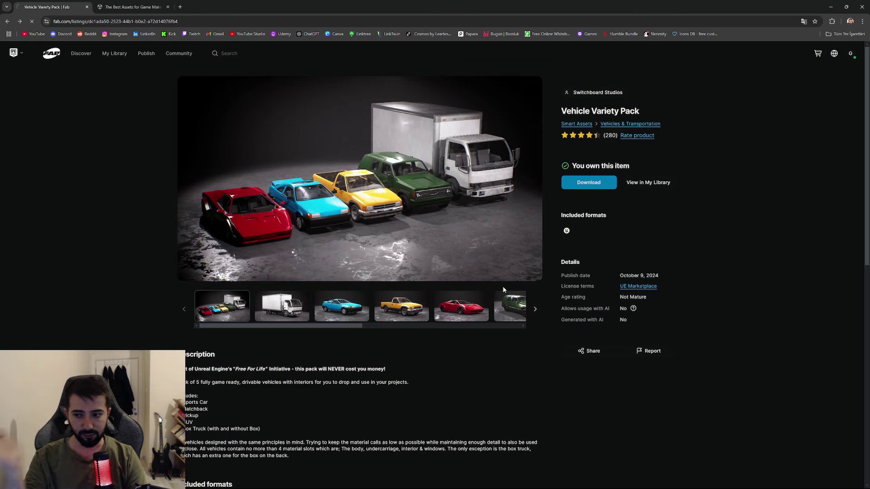
left_click(8, 21)
left_click(9, 21)
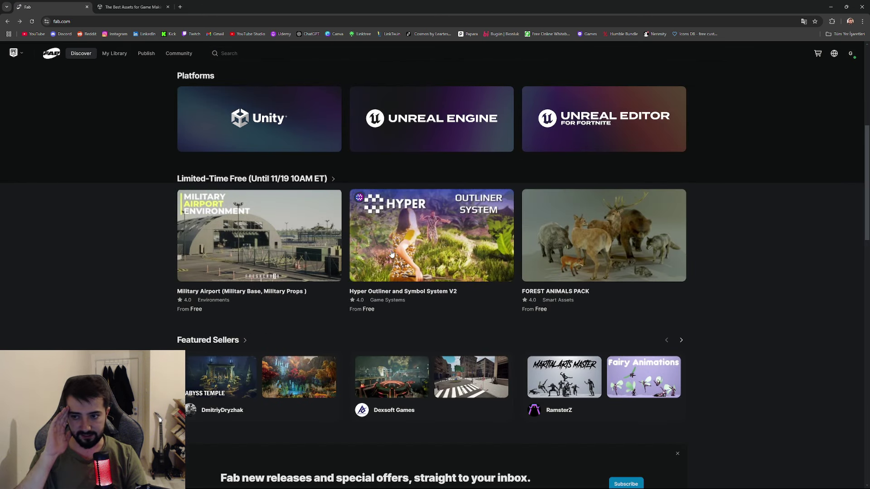
- Add the Hyper Outliner and Military Airport assets to My Library
left_click(391, 253)
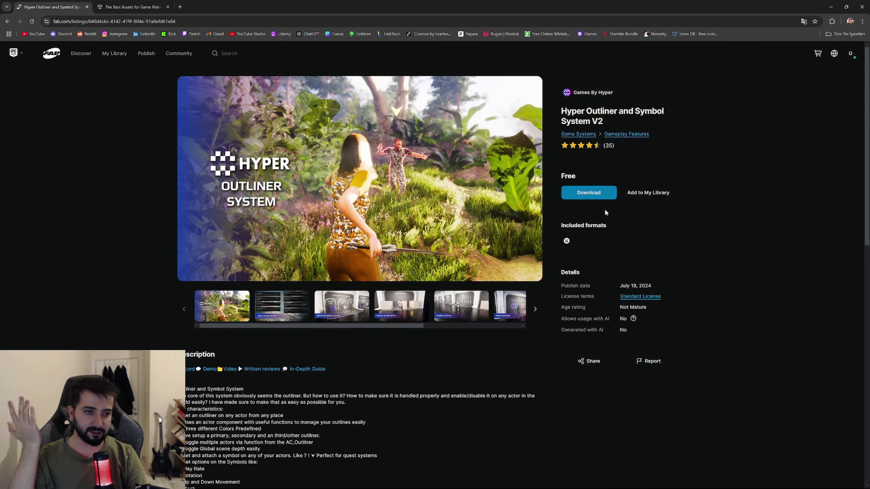
left_click(651, 195)
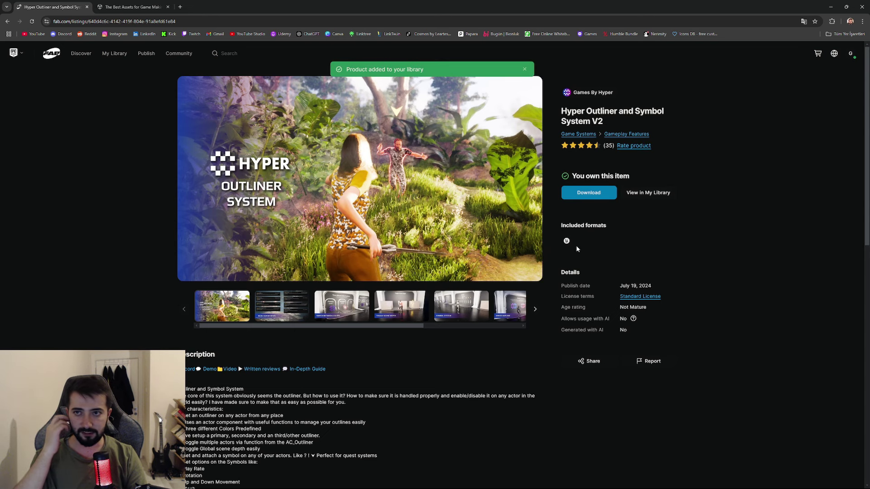
key("alt+Left")
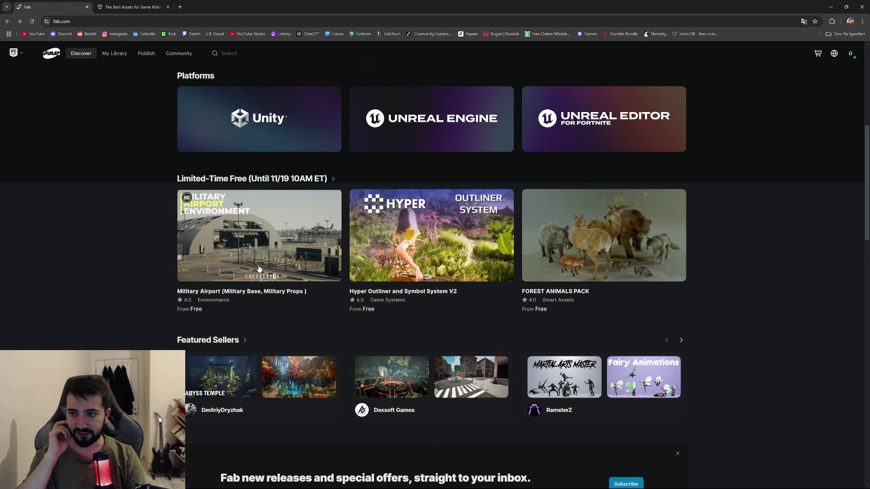
left_click(261, 272)
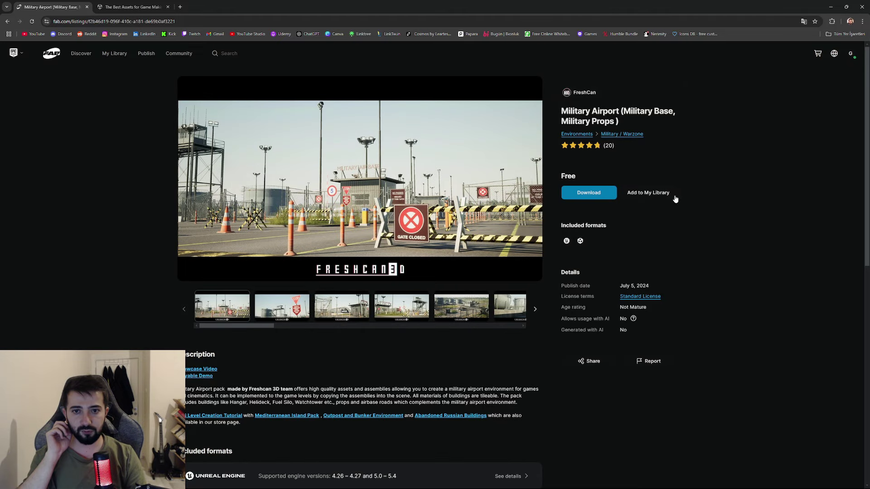
left_click(663, 197)
- Download Military Airport's 1.10 GB militaryairport_unity_v1.unitypackage and check its progress
left_click(588, 192)
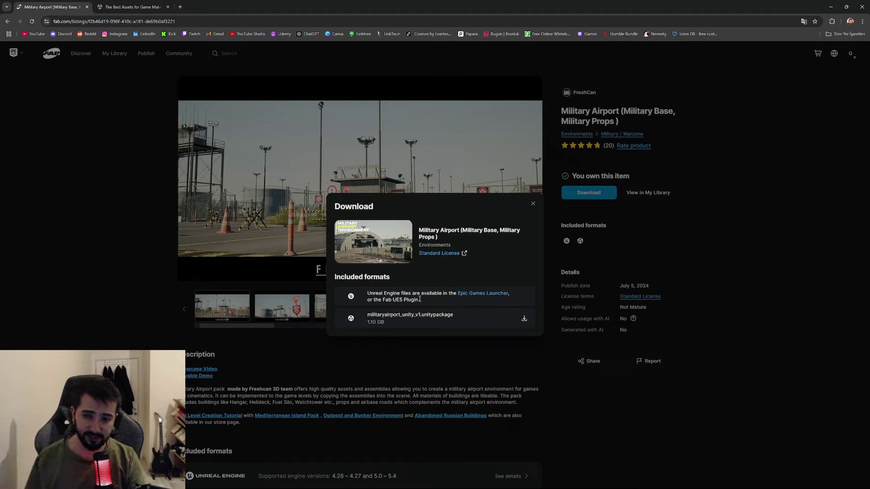
triple_click(419, 299)
left_click(401, 303)
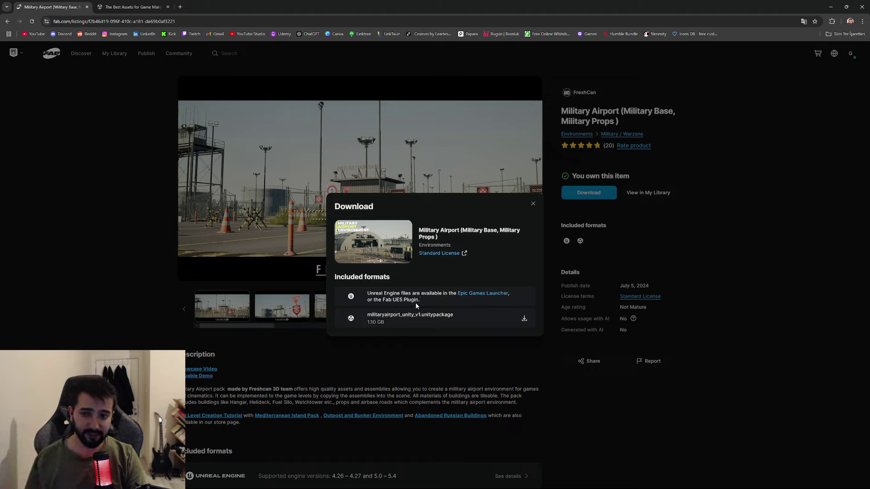
left_click(524, 319)
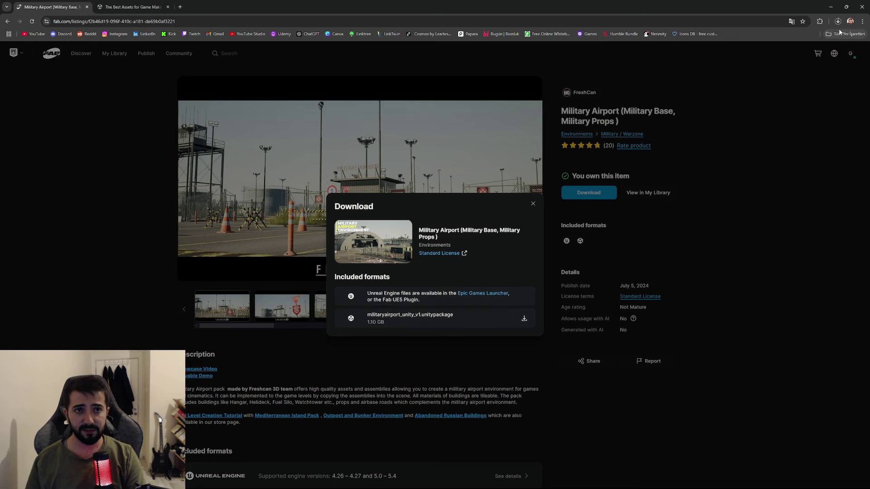
left_click(838, 23)
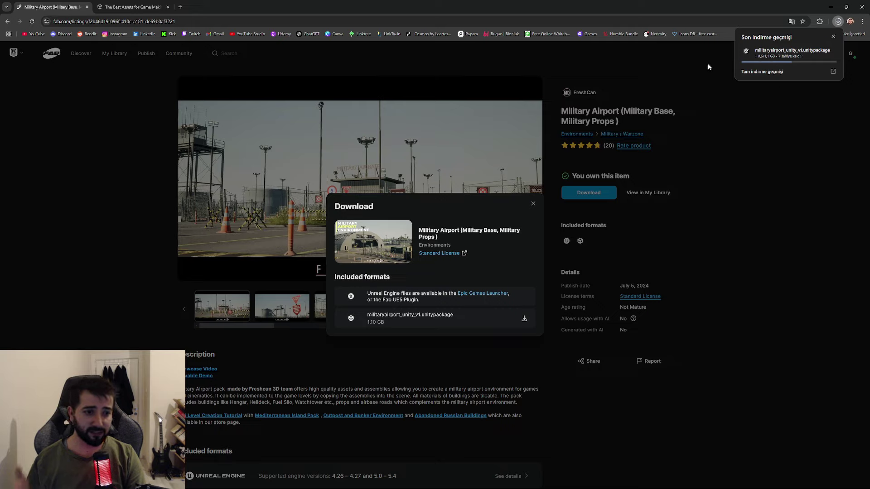
- Close the download options, return to Discover, and scroll through the Environments, VFX, 3D Models and Free Content rows
left_click(533, 203)
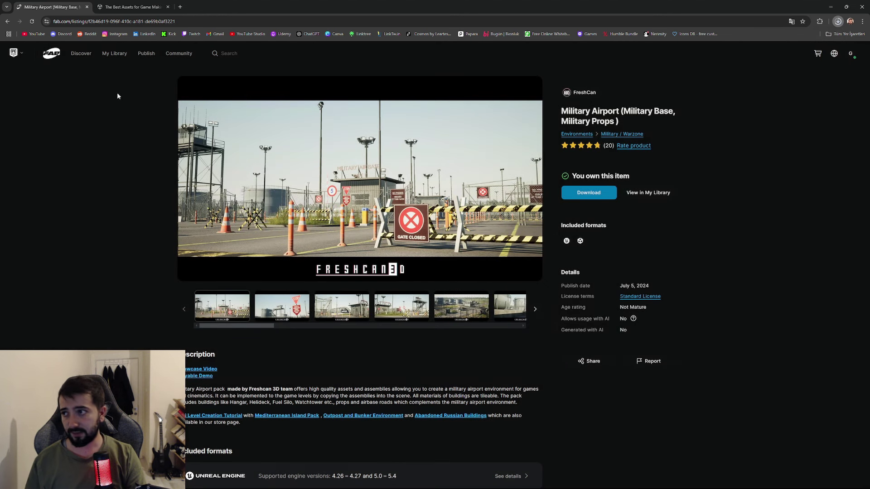
key("alt+Left")
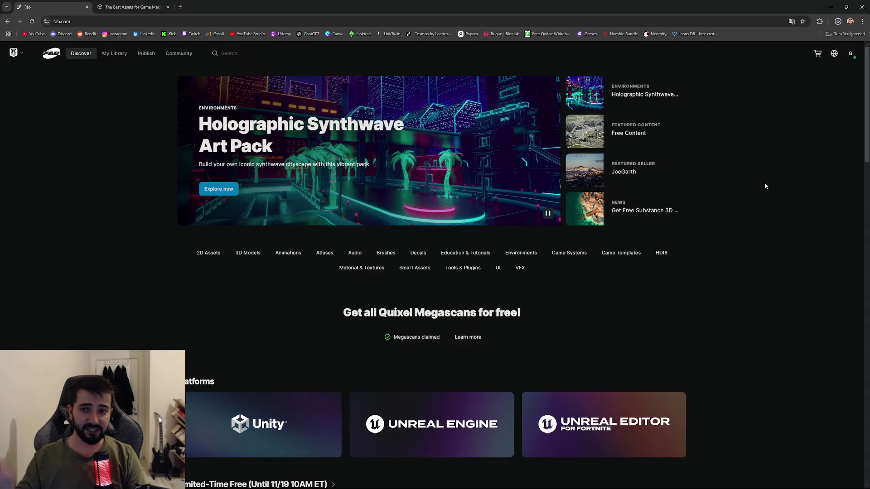
scroll(752, 208, "down", 7)
scroll(734, 233, "down", 5)
scroll(729, 242, "down", 5)
scroll(724, 254, "down", 10)
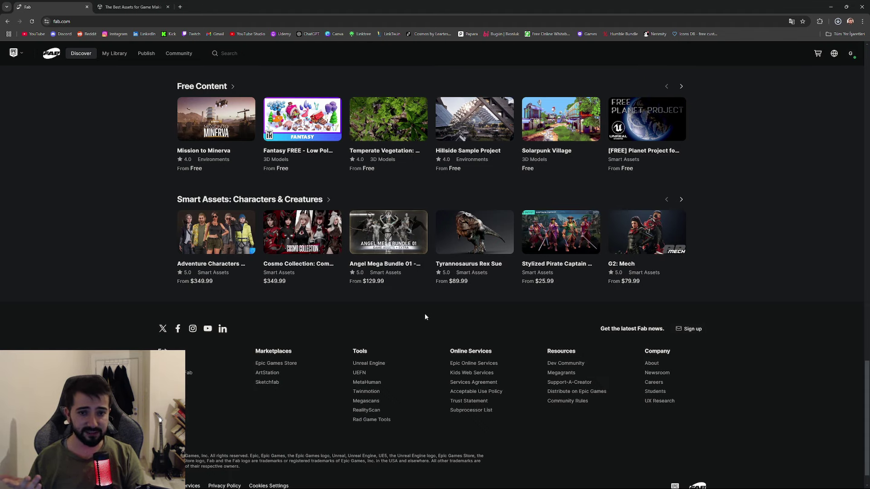
scroll(421, 306, "up", 4)
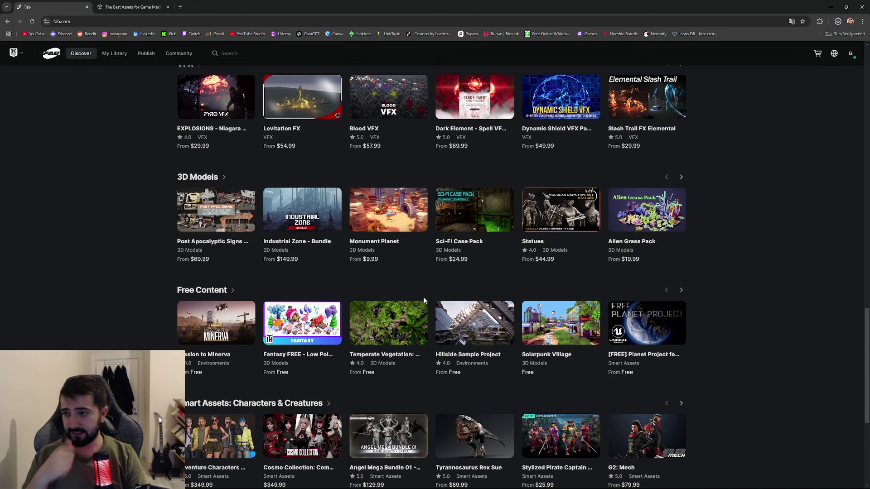
scroll(423, 299, "up", 2)
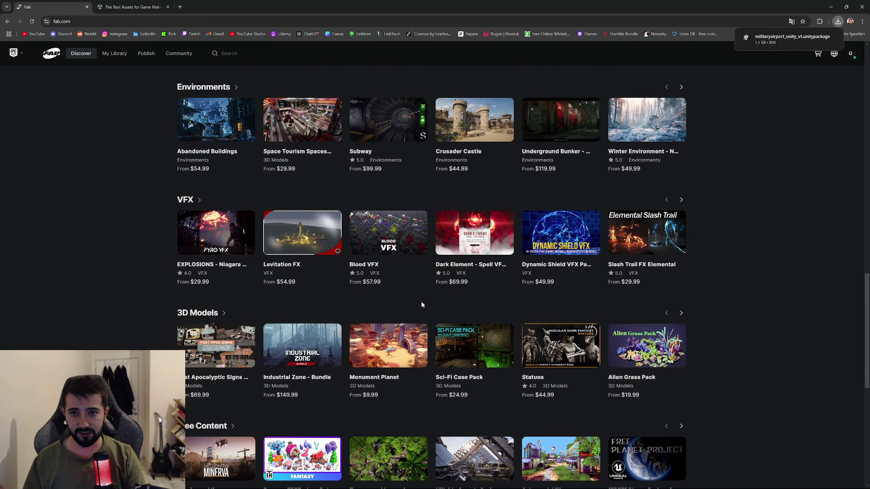
scroll(421, 301, "up", 9)
scroll(422, 304, "up", 4)
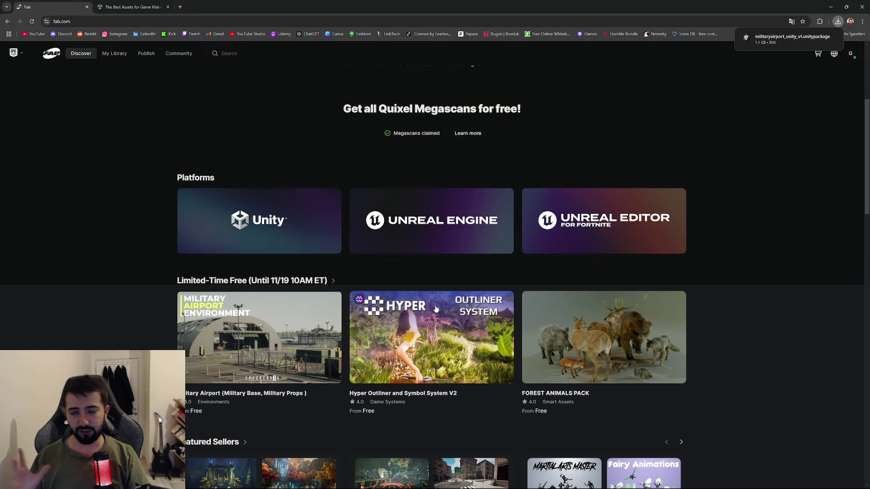
scroll(439, 278, "up", 4)
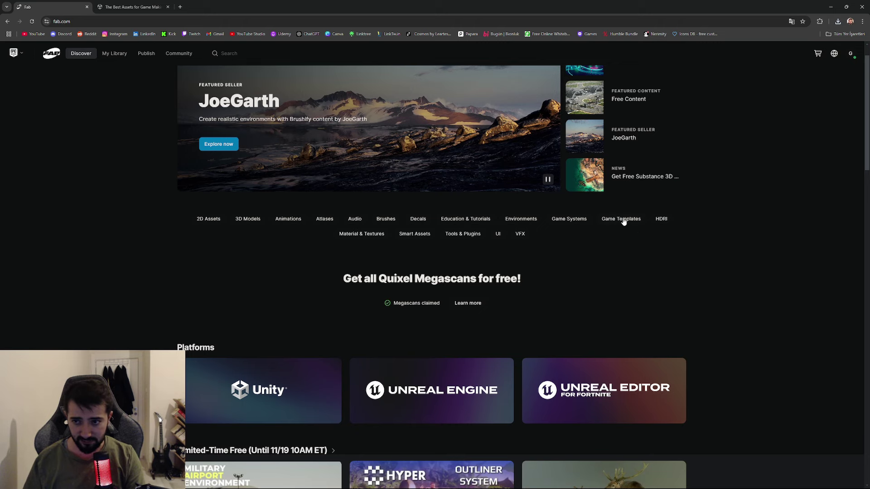
- Open Fab's Education & Tutorials category and scroll through its listings
left_click(484, 220)
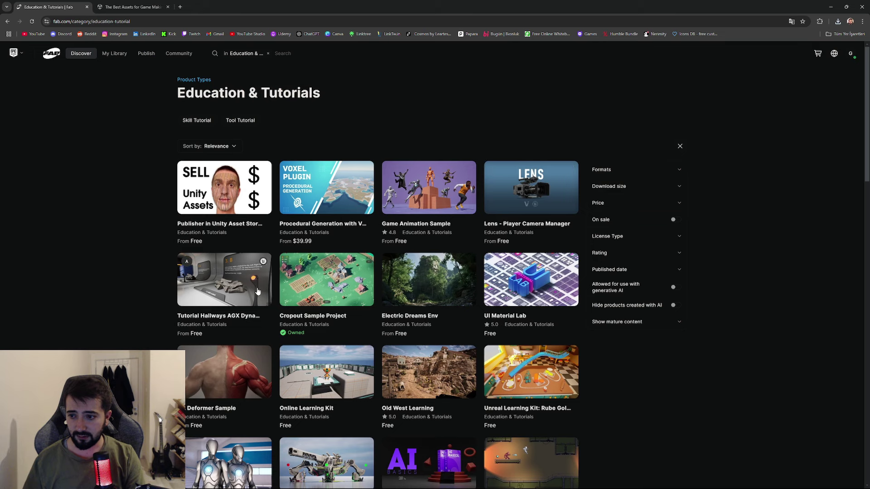
scroll(257, 291, "down", 6)
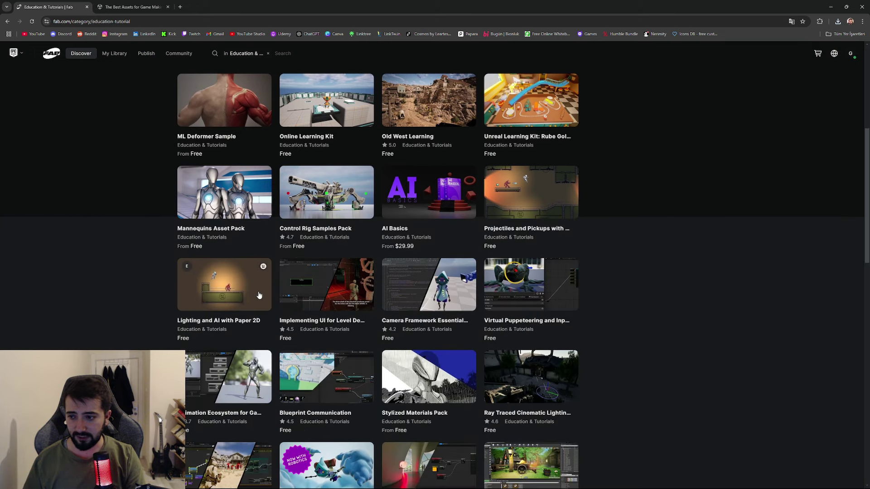
scroll(259, 294, "down", 1)
scroll(385, 309, "down", 2)
scroll(384, 308, "down", 1)
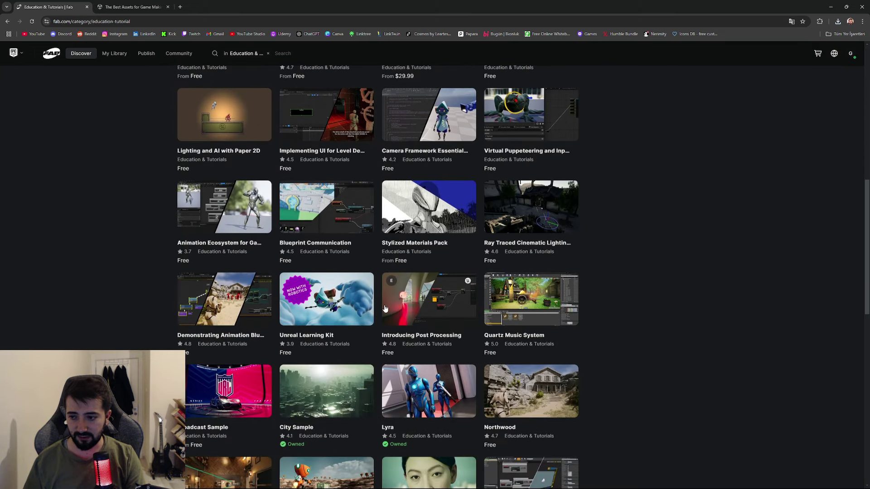
scroll(385, 308, "down", 5)
scroll(380, 307, "down", 1)
scroll(379, 306, "down", 3)
scroll(380, 309, "down", 2)
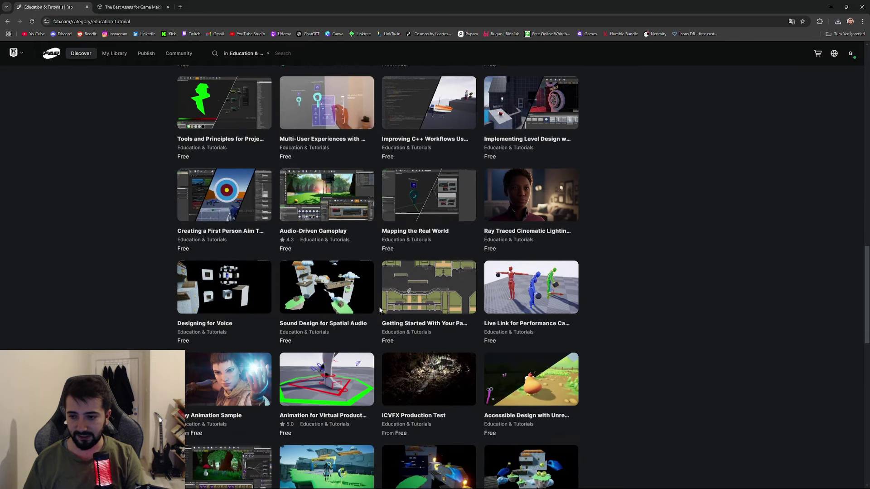
scroll(254, 321, "down", 4)
scroll(136, 286, "up", 20)
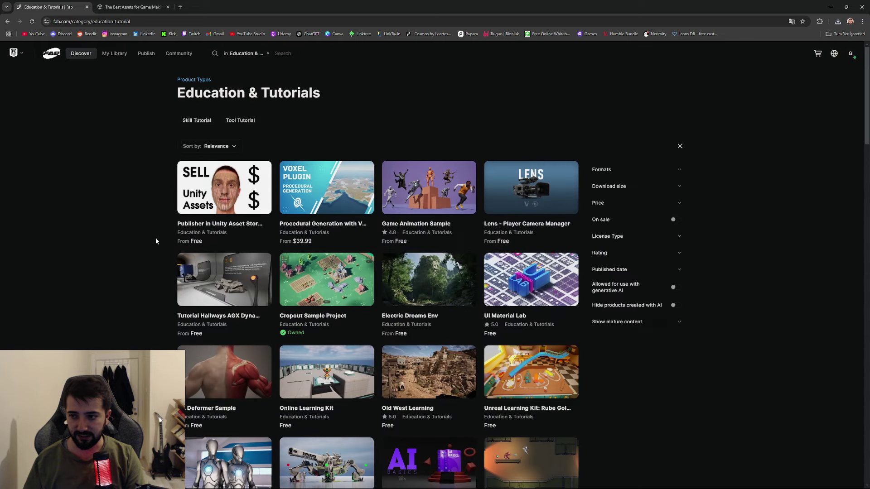
- Look at the Publisher in Unity Asset Store tutorial, go back, and confirm the Military Airport download finished
left_click(219, 232)
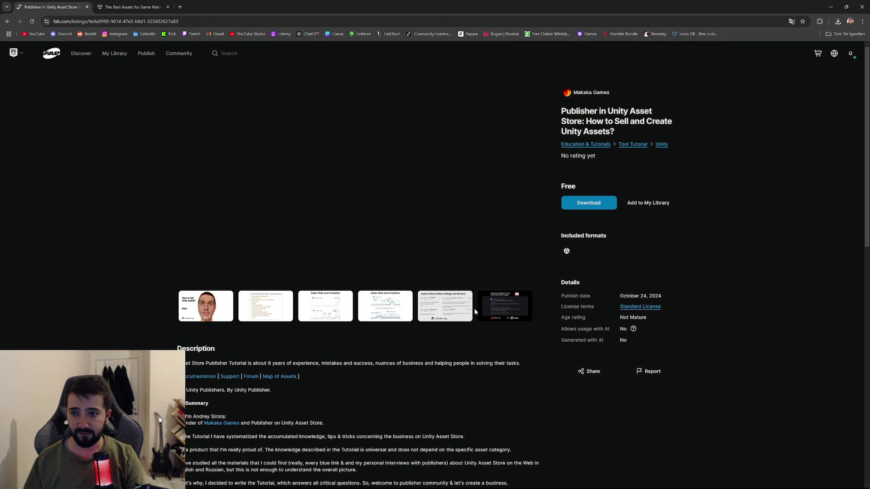
key("alt+Left")
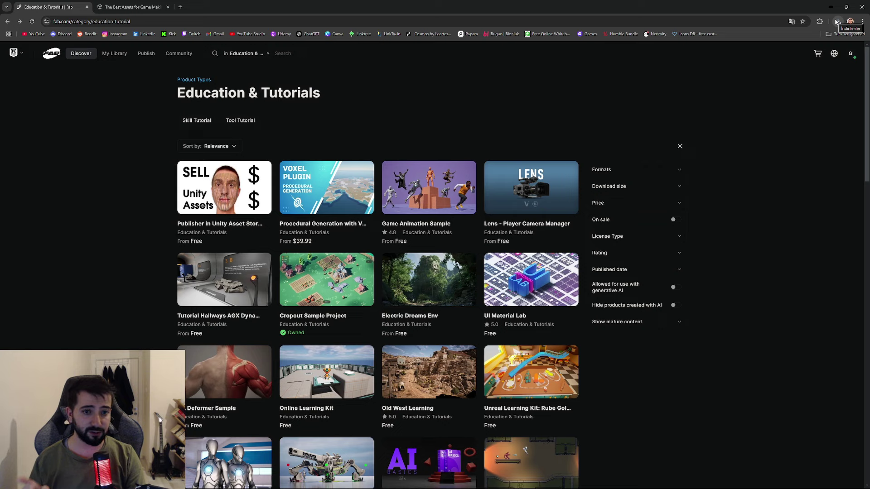
left_click(837, 21)
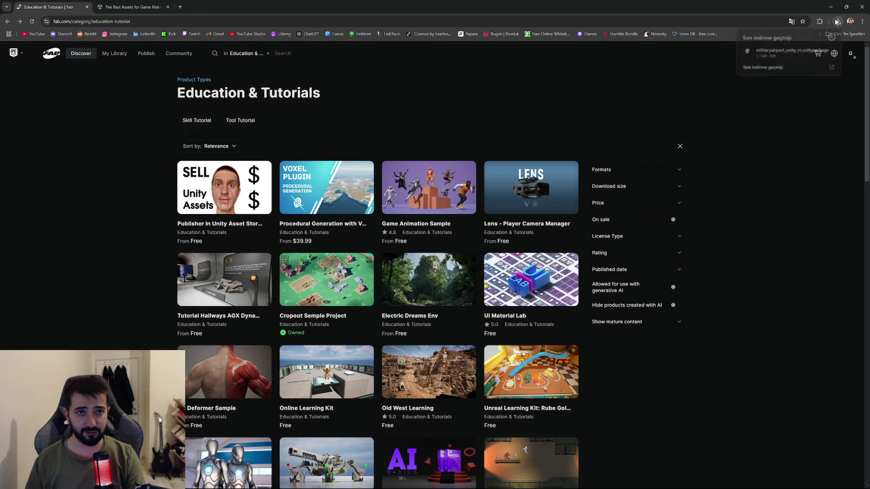
left_click(805, 53)
- Bring up the Unity editor behind Chrome, close Background Tasks, and open the Start menu
left_click(830, 7)
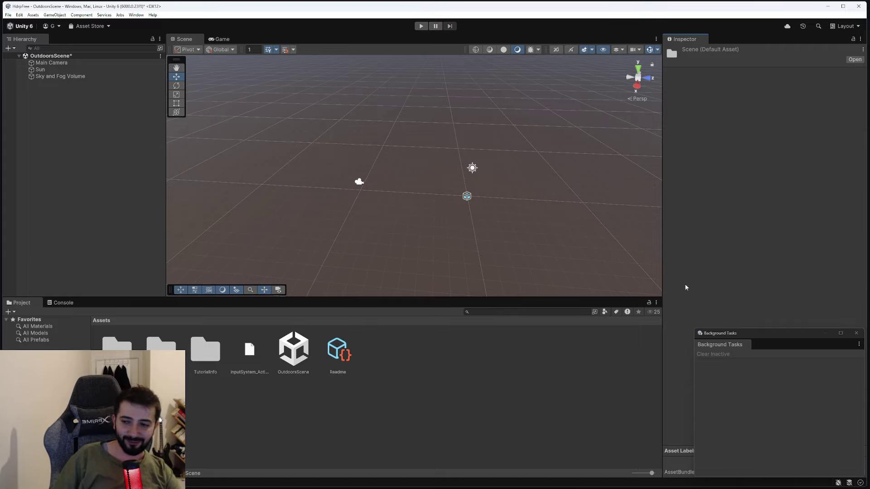
left_click(855, 333)
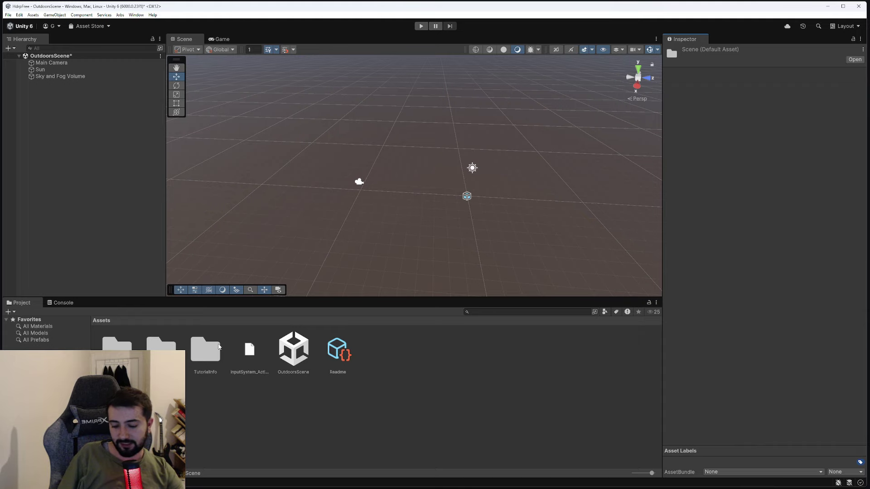
key("super")
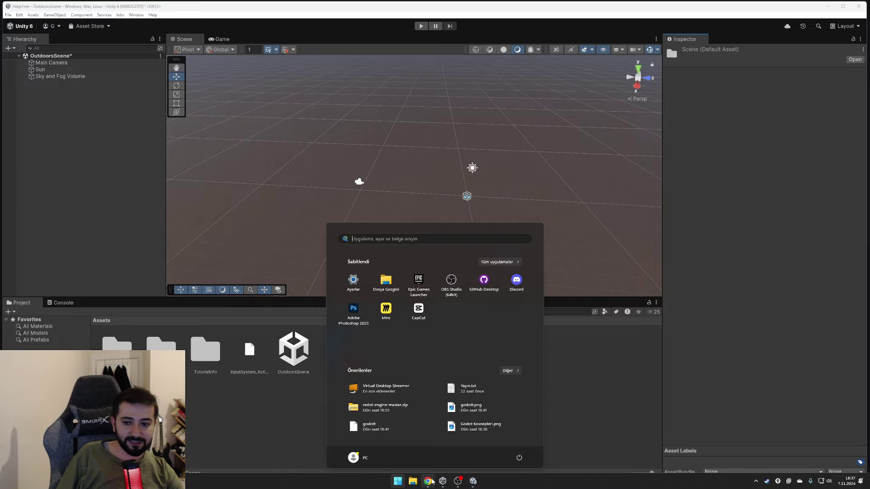
- Review the Military Airport listing's Unity format technical details, then minimize the browser
left_click(430, 481)
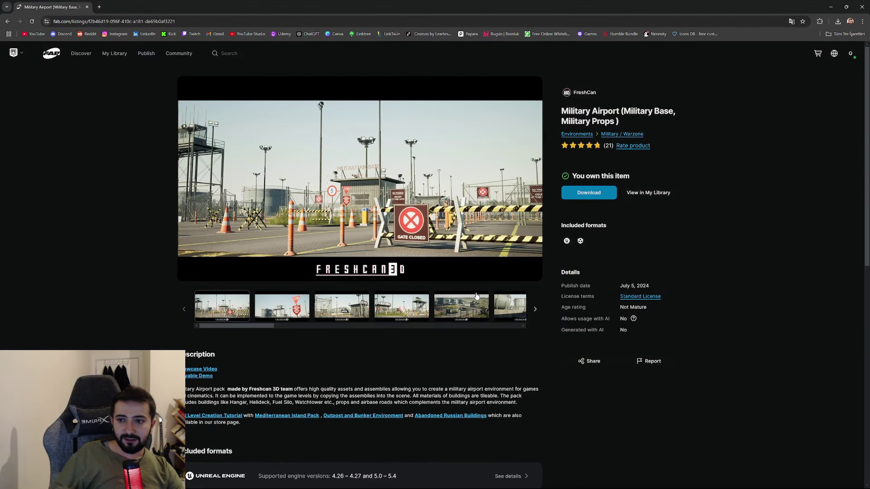
scroll(476, 296, "down", 3)
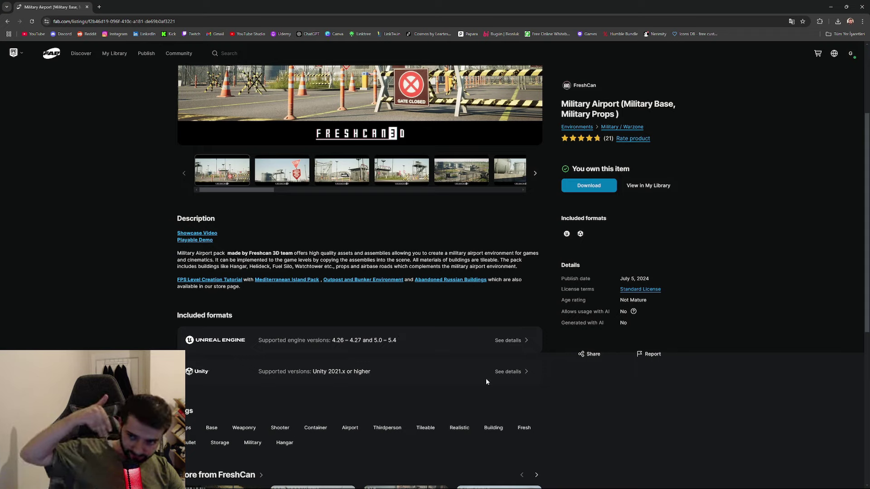
left_click(510, 371)
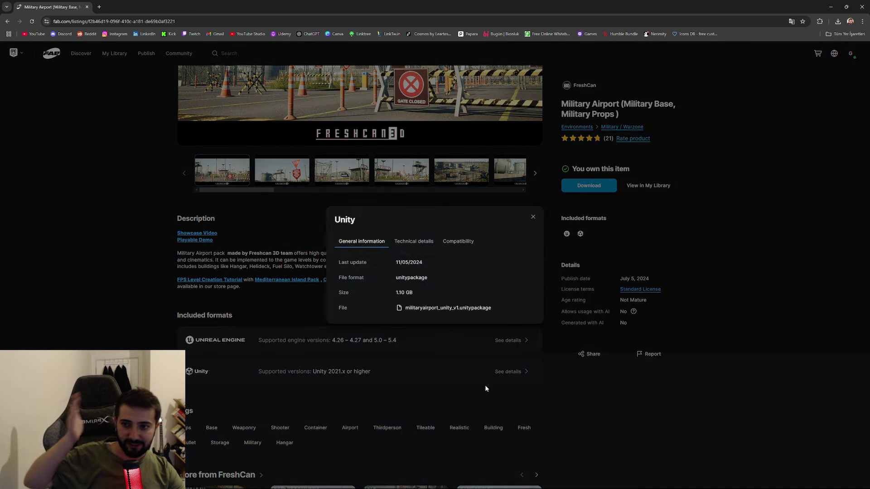
left_click(414, 241)
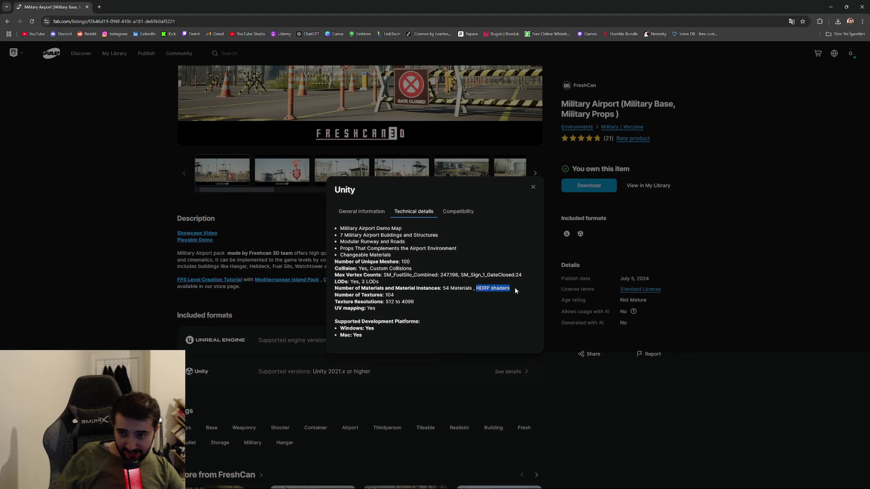
left_click(575, 408)
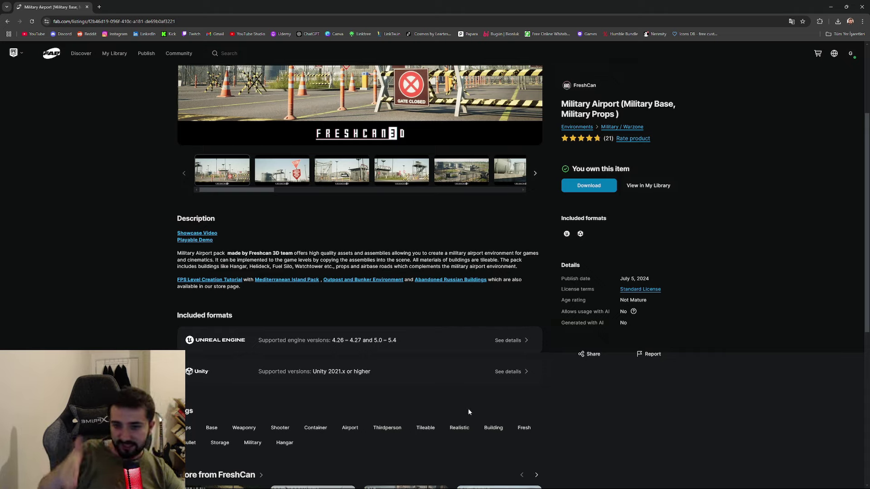
scroll(462, 434, "up", 3)
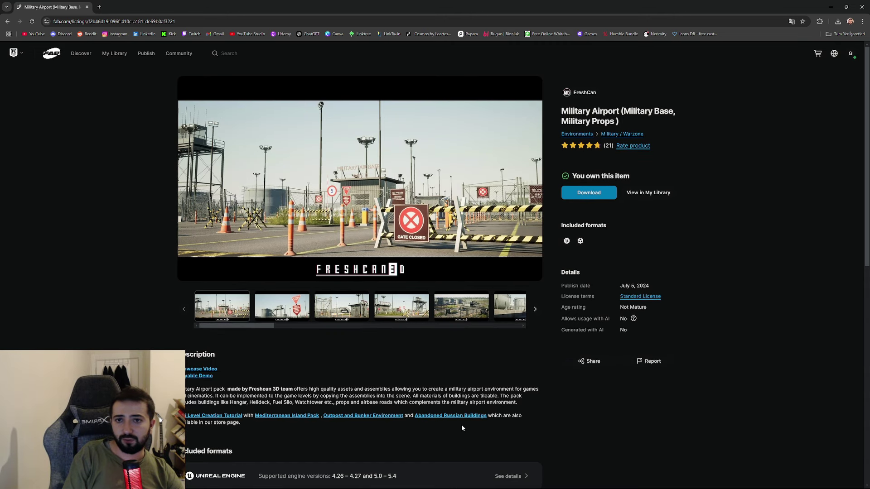
left_click(832, 5)
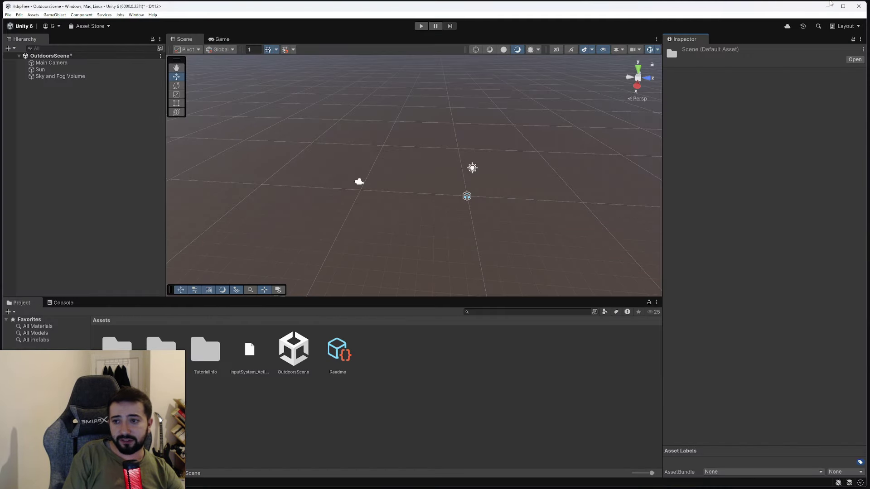
- Load AirbaseDemoMap from FreshCan3D > MilitaryAirport > Scene, continuing past the unsaved-changes prompt
double_click(122, 348)
double_click(161, 346)
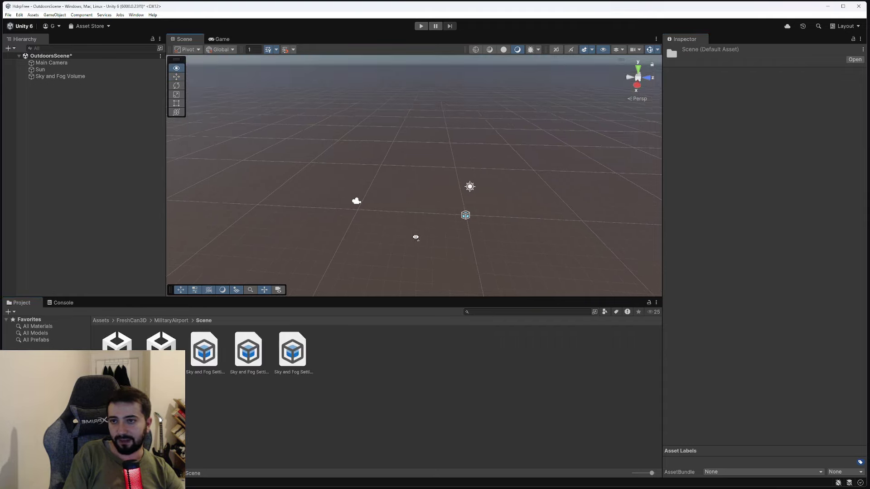
double_click(117, 340)
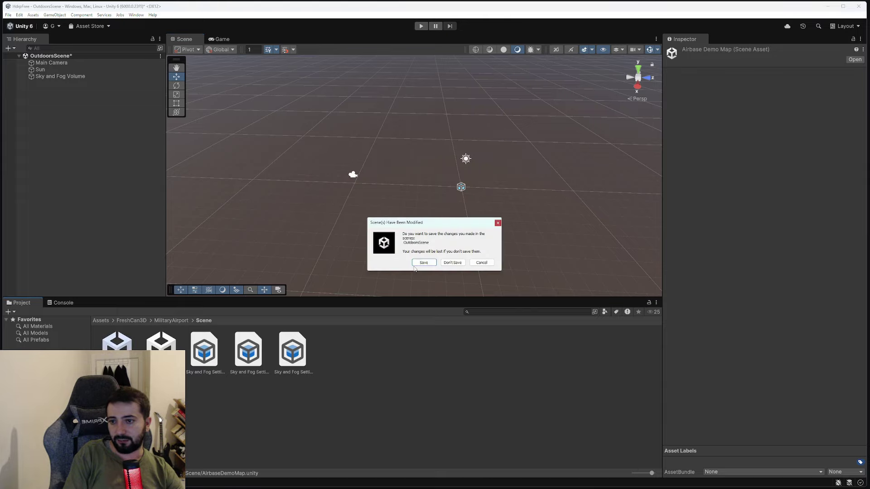
left_click(460, 265)
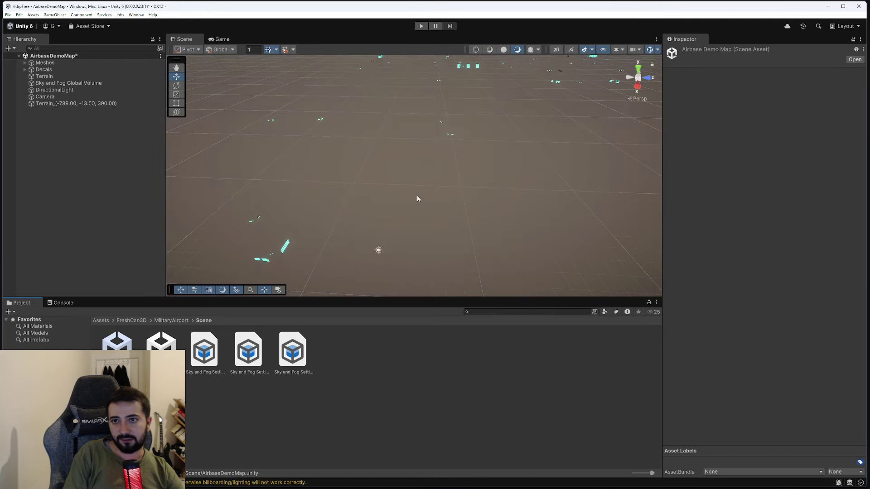
- Dismiss the scene context menu and maximize the Scene view
right_click(412, 203)
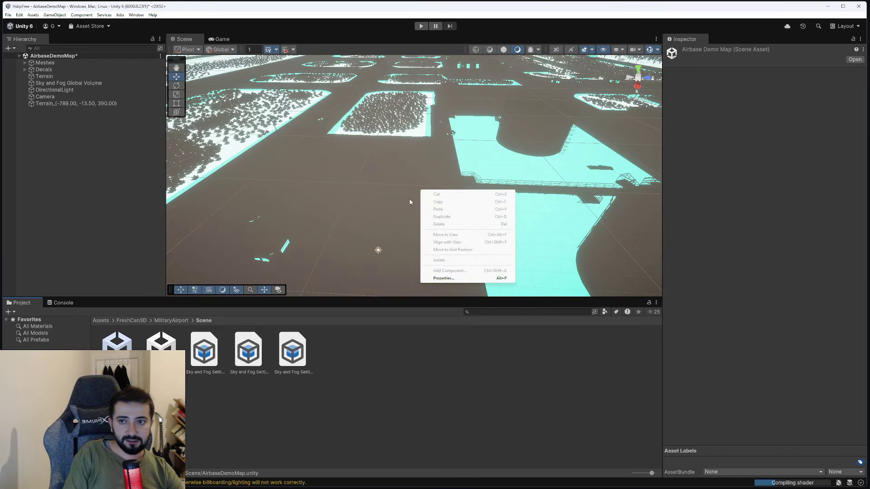
right_click(383, 189)
left_click(319, 176)
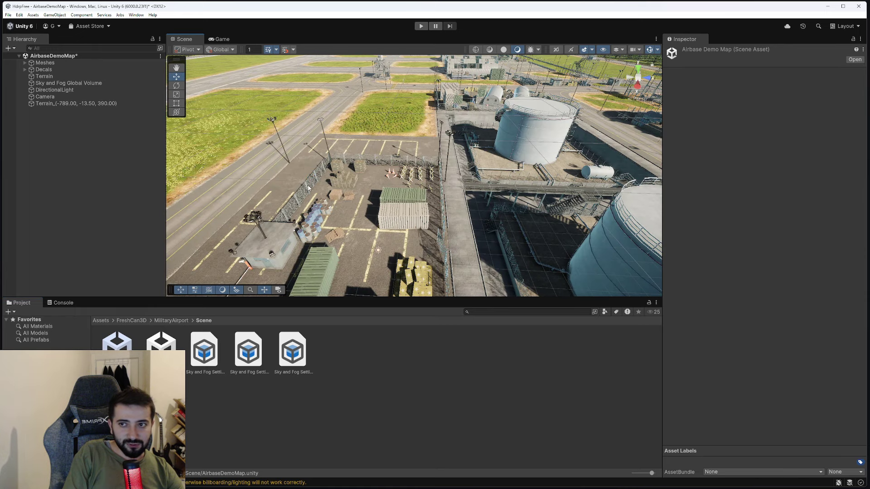
double_click(178, 37)
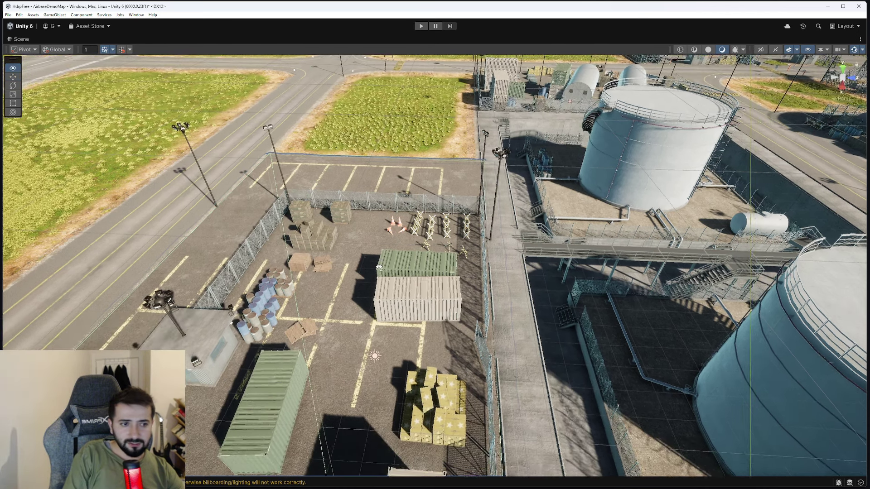
- Fly past the guard tower and fence into the yard and select the pallet stack
mouse_move(379, 267)
right_mouse_down()
mouse_move(390, 296)
mouse_move(394, 267)
right_mouse_up()
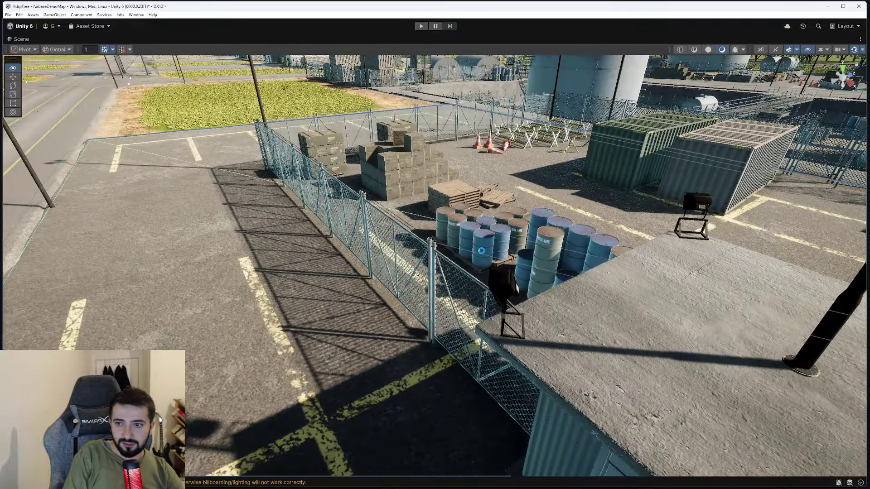
mouse_move(481, 250)
right_mouse_down()
mouse_move(503, 225)
mouse_move(462, 281)
right_mouse_up()
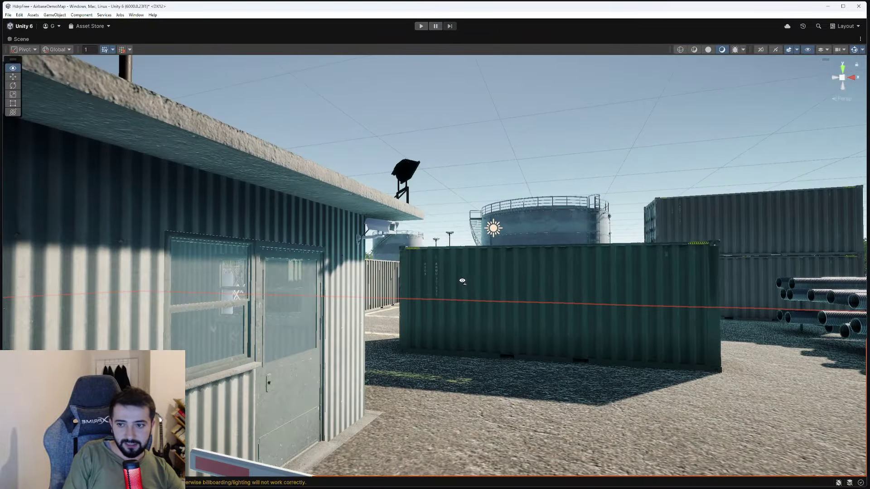
mouse_move(462, 281)
right_mouse_down()
mouse_move(554, 387)
mouse_move(509, 322)
mouse_move(442, 330)
mouse_move(468, 335)
mouse_move(453, 333)
right_mouse_up()
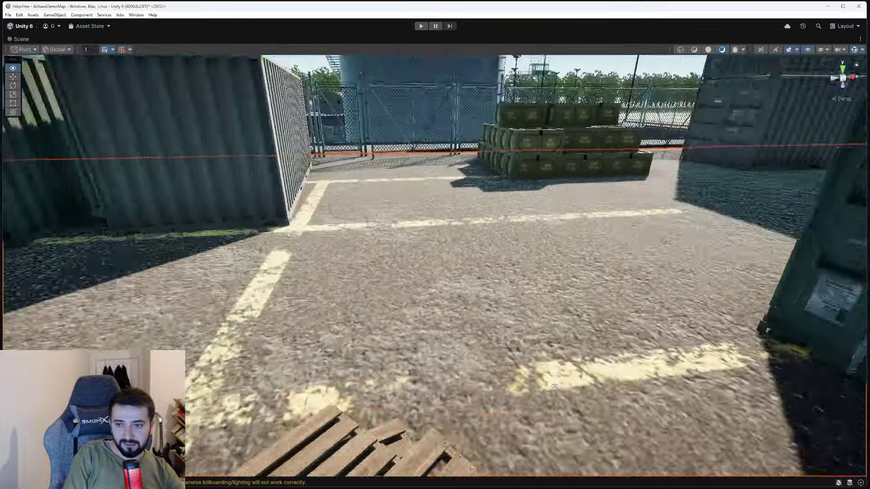
left_click(509, 321)
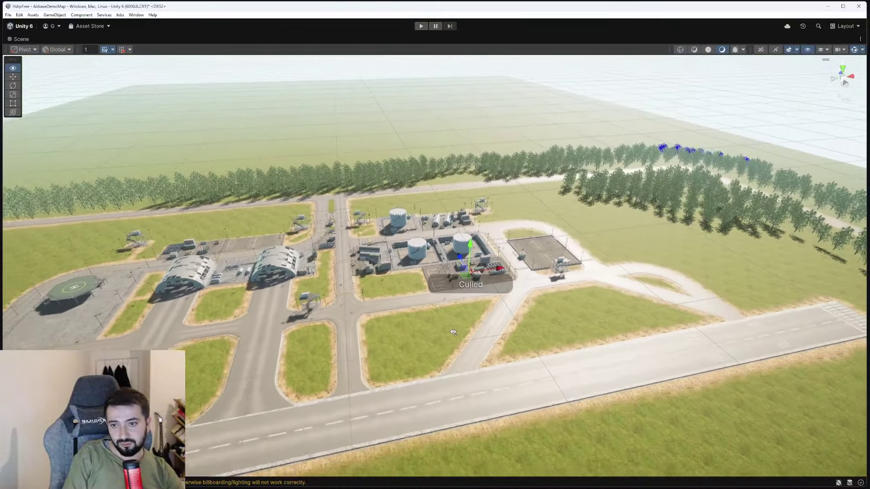
- Fly over the base toward the cones and tanks, then restore the layout showing the Game view
scroll(452, 332, "up", 3)
mouse_move(453, 333)
right_mouse_down()
mouse_move(478, 328)
mouse_move(493, 344)
right_mouse_up()
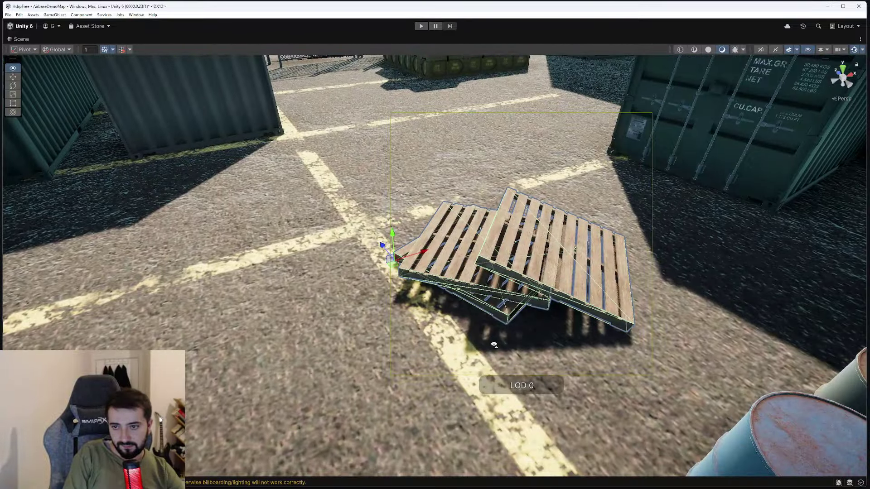
right_click_drag(494, 344, 458, 325)
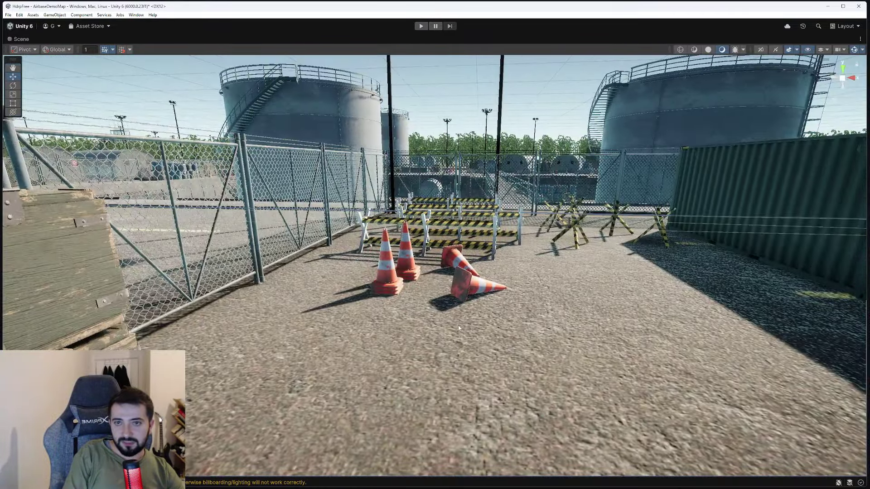
key("f")
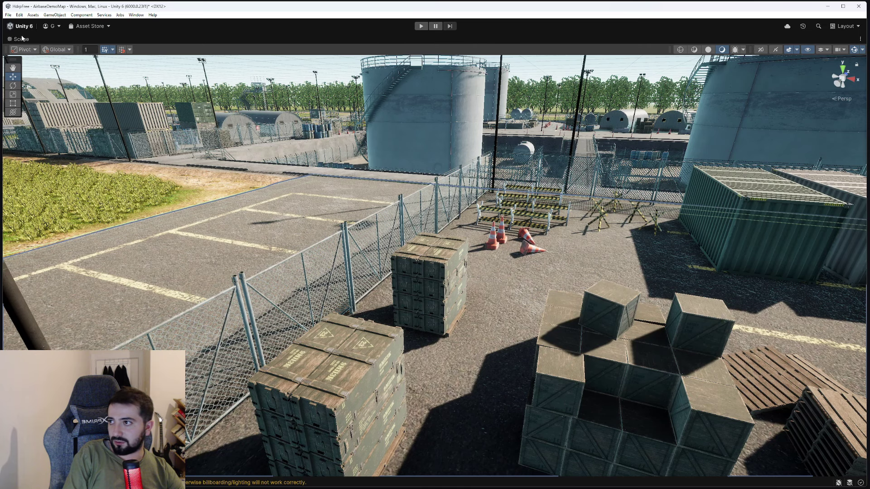
double_click(22, 38)
left_click(222, 39)
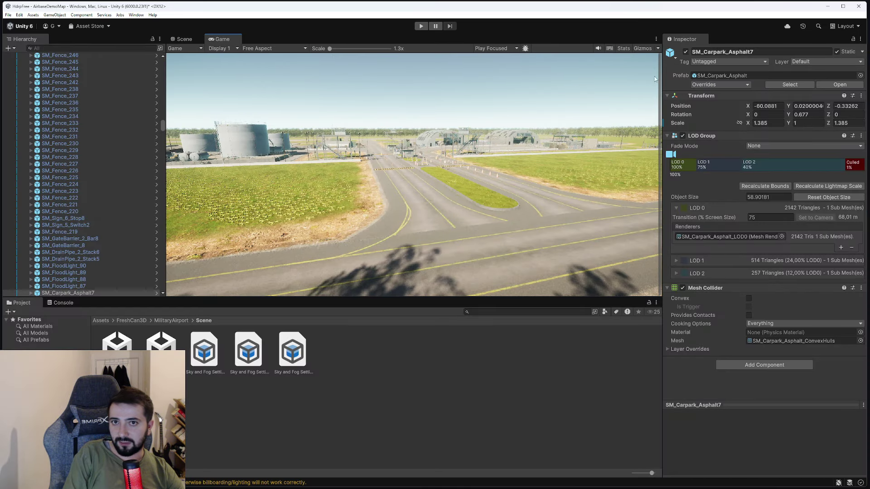
- Turn on the Stats overlay, run Play mode with the Game view maximized, then restore the layout
left_click(623, 49)
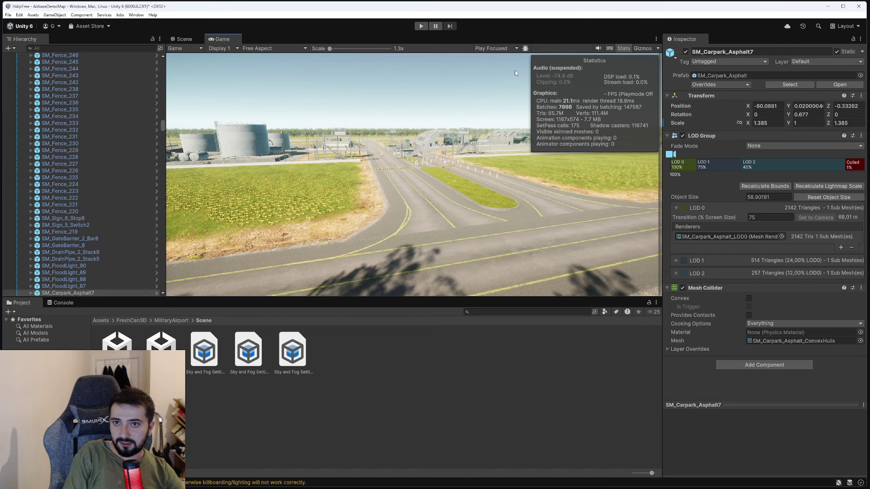
left_click(421, 27)
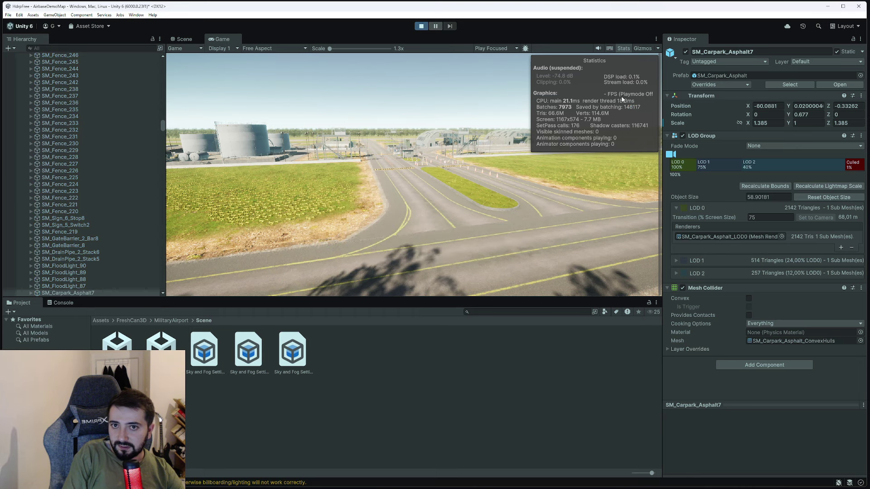
double_click(219, 38)
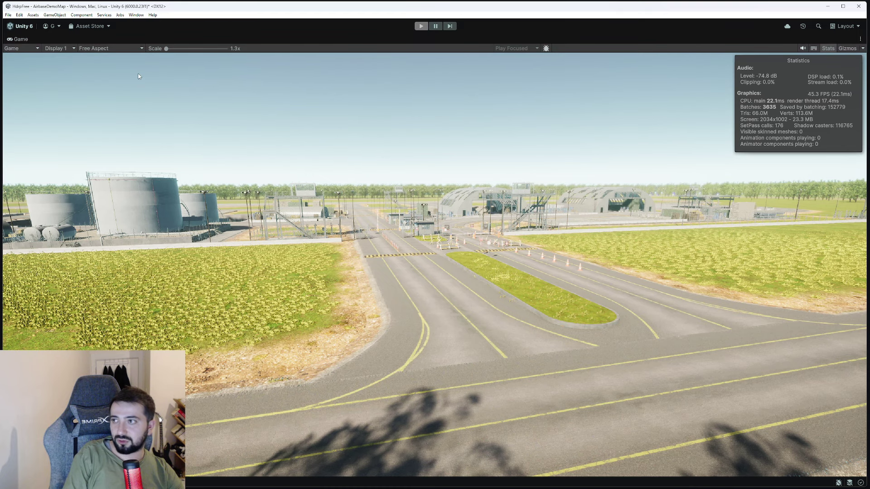
key("shift+space")
- Fly over the road and dry terrain in the maximized Scene view, restore the layout, and select the asphalt road corner
double_click(182, 39)
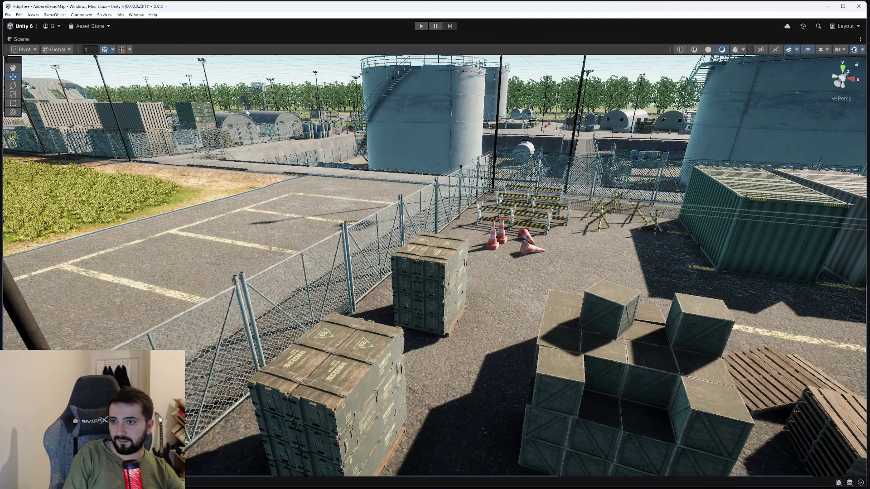
mouse_move(317, 226)
right_mouse_down()
mouse_move(326, 236)
mouse_move(127, 301)
mouse_move(218, 321)
mouse_move(342, 226)
mouse_move(327, 204)
mouse_move(408, 362)
mouse_move(551, 329)
mouse_move(2, 90)
right_mouse_up()
left_click(219, 321)
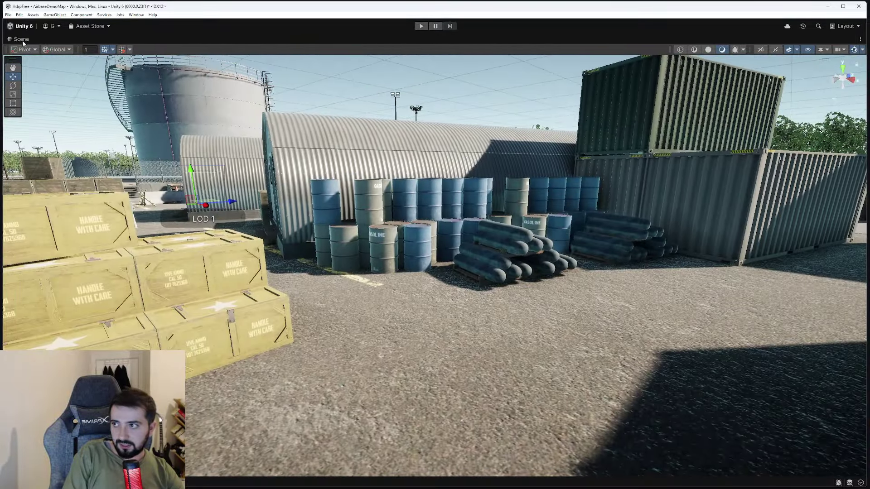
key("shift+space")
mouse_move(281, 320)
right_mouse_down()
mouse_move(524, 261)
mouse_move(258, 204)
right_mouse_up()
left_click(524, 260)
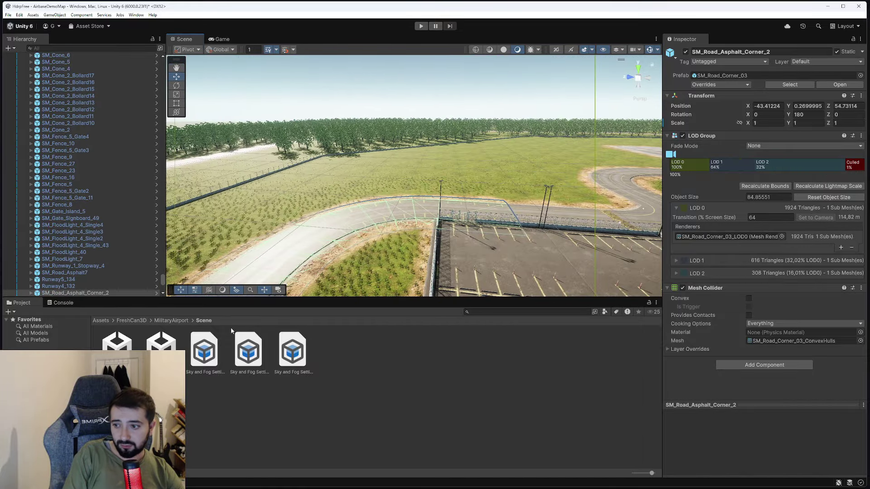
left_click(173, 321)
double_click(117, 345)
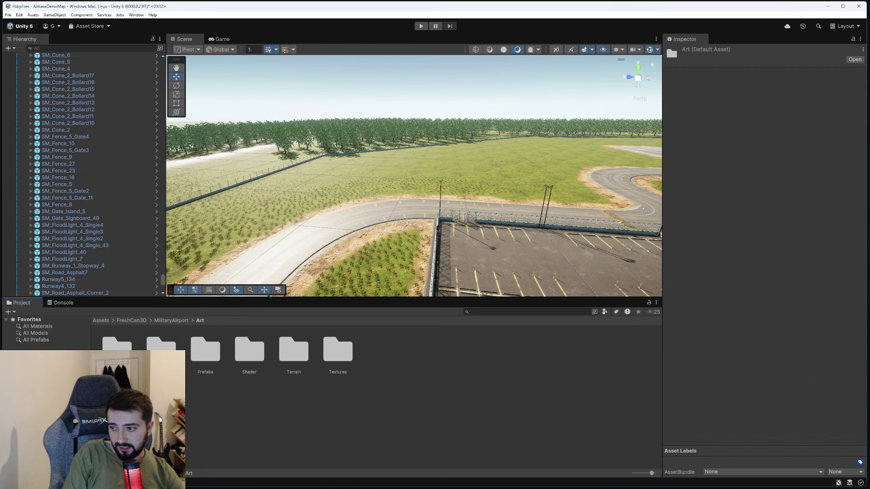
left_click(170, 321)
double_click(161, 346)
double_click(116, 342)
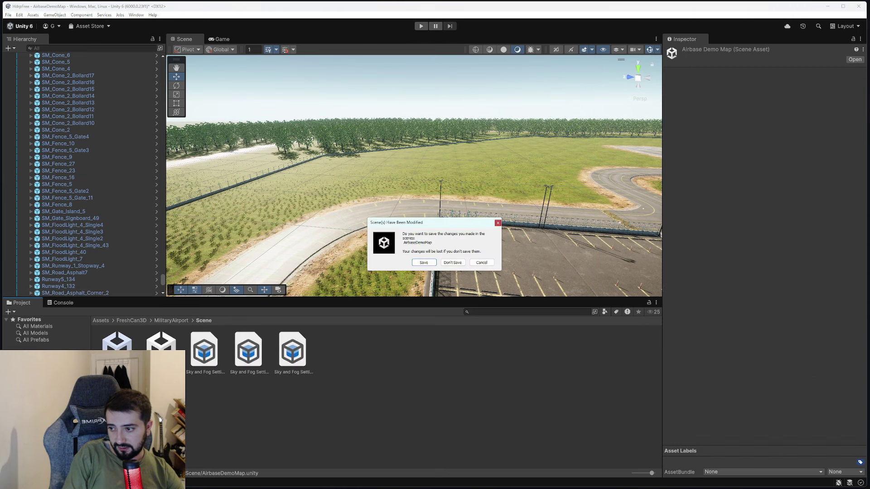
left_click(493, 266)
double_click(162, 346)
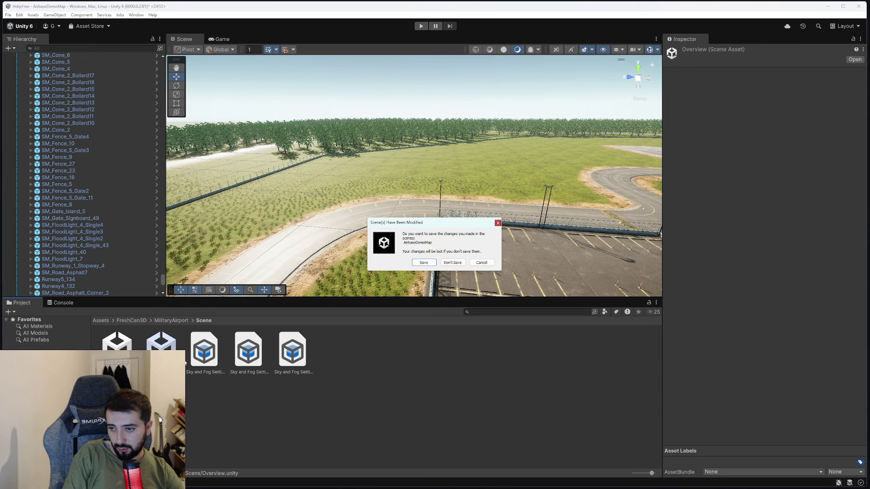
left_click(419, 264)
right_click_drag(412, 258, 236, 200)
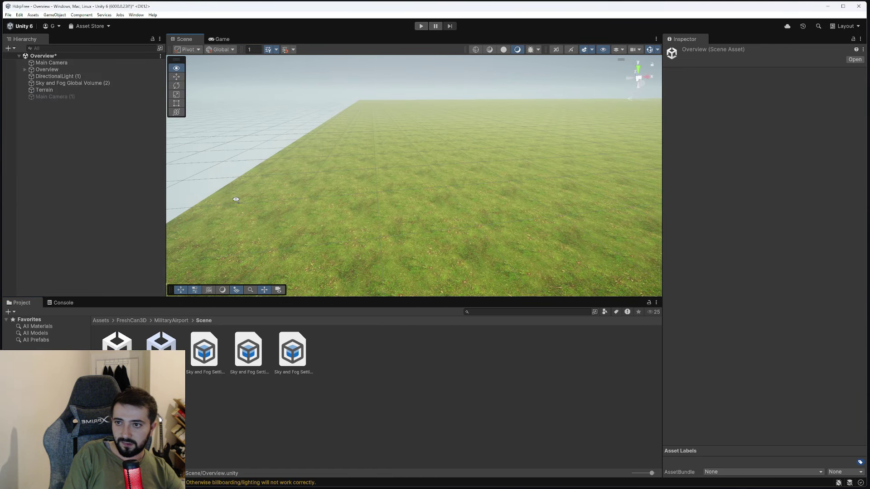
double_click(47, 69)
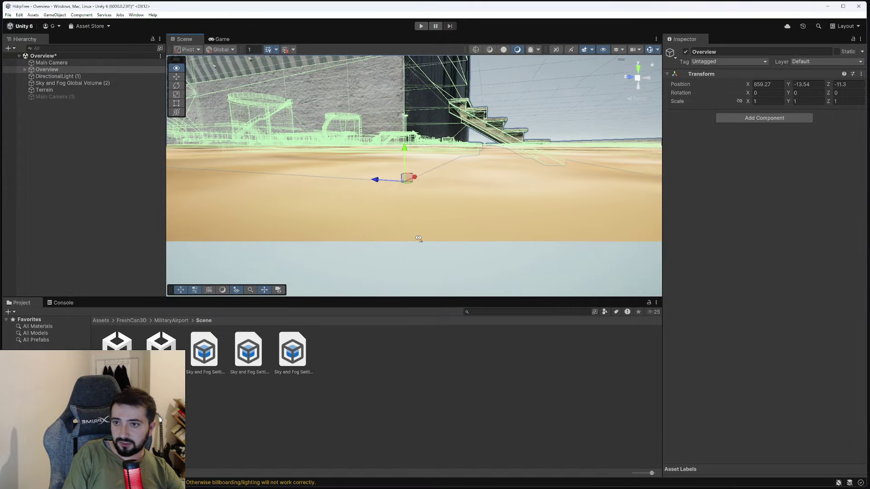
mouse_move(418, 238)
right_mouse_down()
mouse_move(448, 214)
mouse_move(427, 244)
right_mouse_up()
left_click(449, 214)
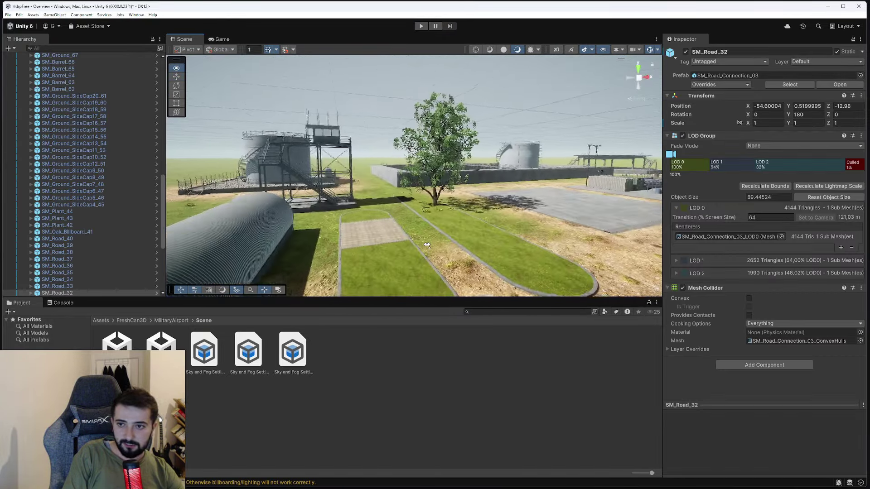
mouse_move(426, 244)
right_mouse_down()
mouse_move(557, 223)
mouse_move(438, 274)
right_mouse_up()
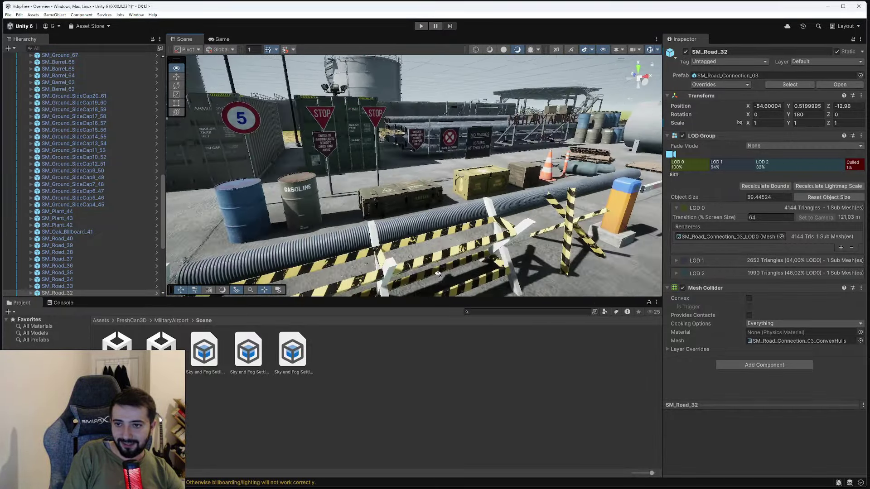
mouse_move(438, 274)
right_mouse_down()
mouse_move(483, 244)
mouse_move(424, 301)
mouse_move(431, 301)
right_mouse_up()
left_click(483, 244)
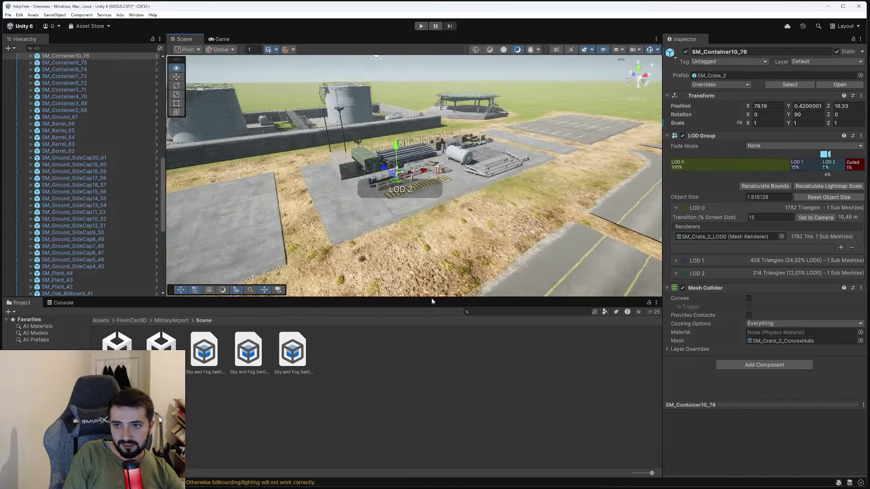
right_click_drag(431, 301, 448, 219)
left_click(448, 218)
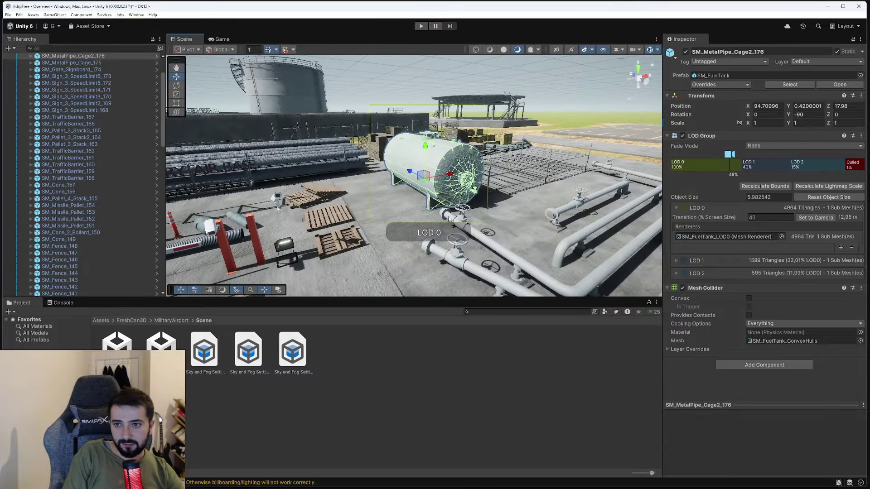
left_click(475, 245)
right_click_drag(475, 245, 486, 268)
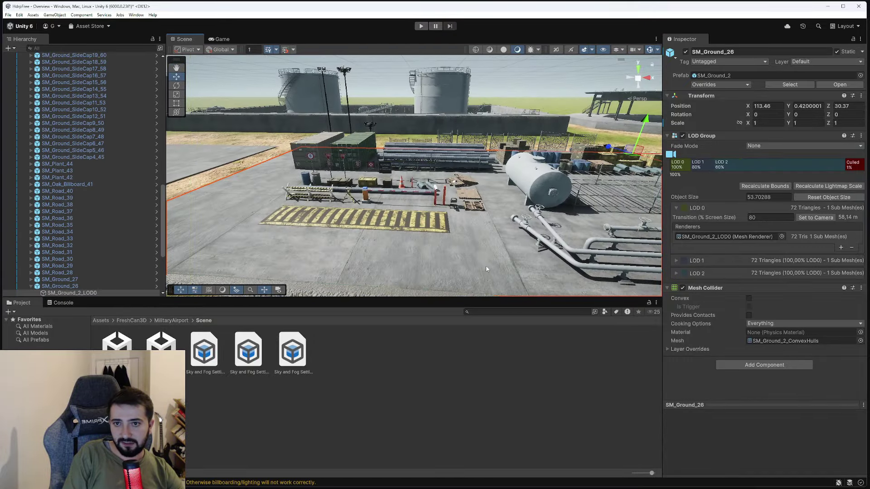
left_click(511, 217)
mouse_move(511, 217)
right_mouse_down()
mouse_move(537, 175)
mouse_move(529, 190)
right_mouse_up()
left_click(96, 243)
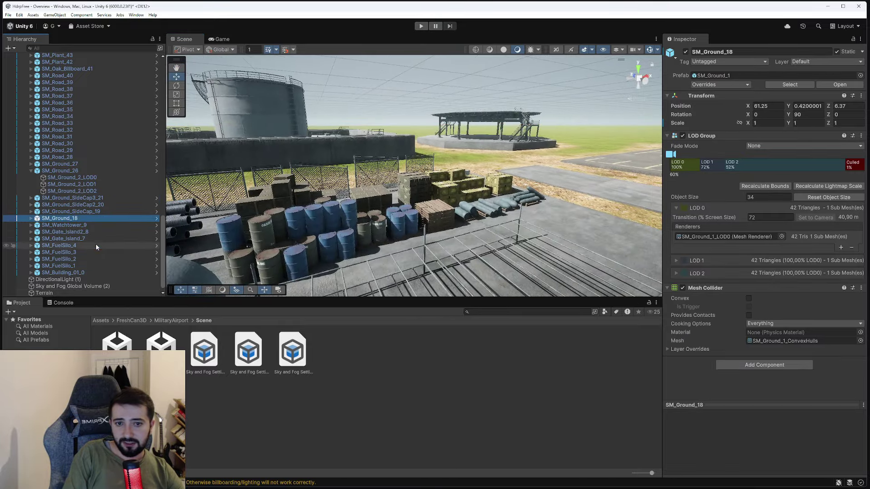
key("f")
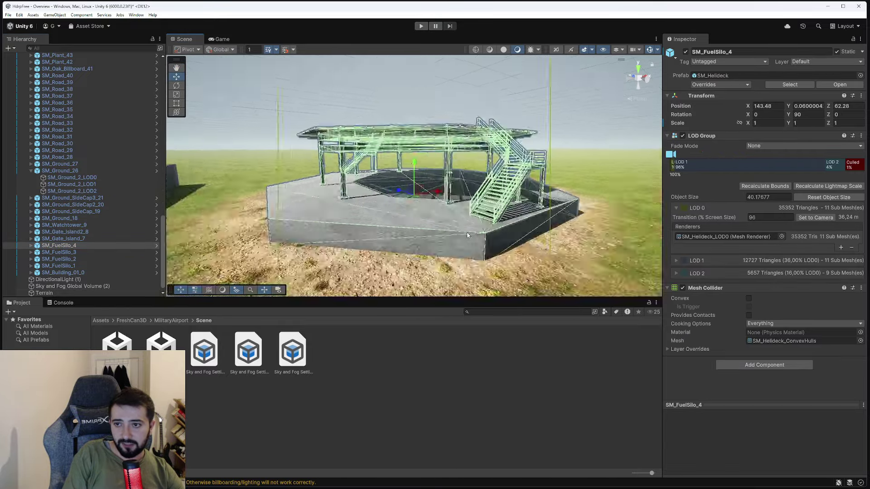
right_click_drag(520, 165, 394, 305)
scroll(407, 182, "down", 5)
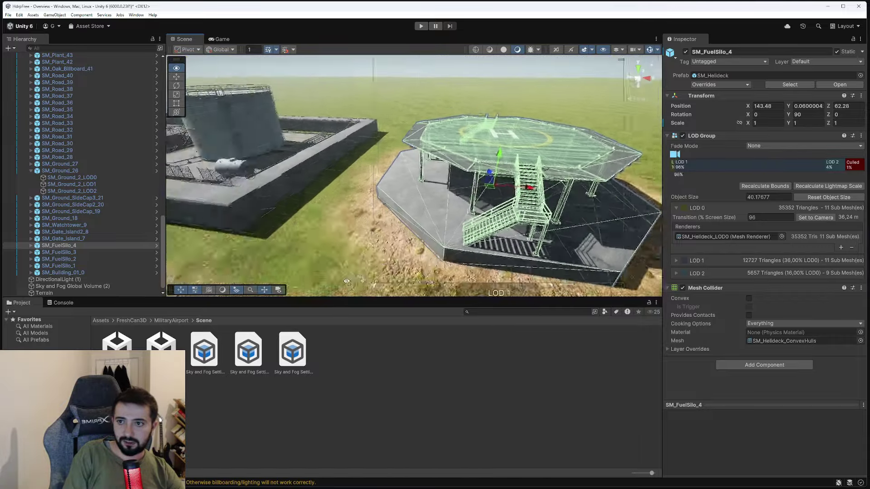
left_click(381, 252)
mouse_move(381, 252)
right_mouse_down()
mouse_move(337, 262)
mouse_move(292, 253)
right_mouse_up()
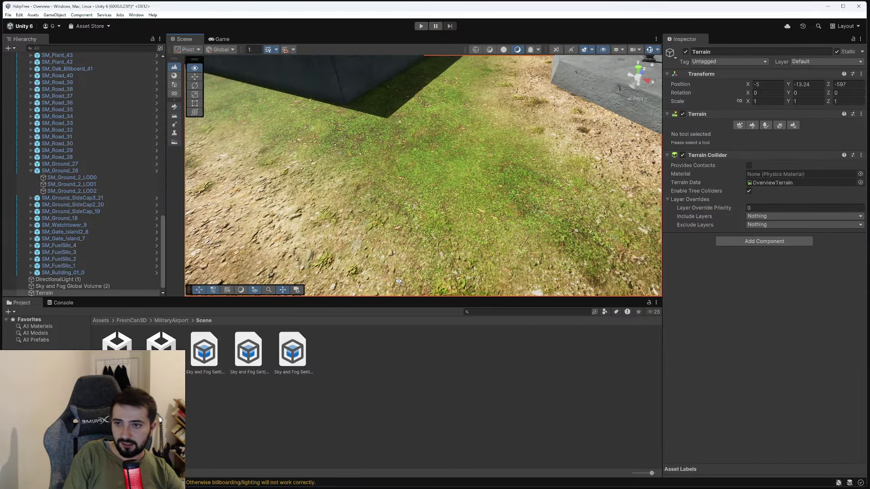
- Fly to the storage yard and frame the crate stack SM_Container8_74
right_click_drag(294, 253, 372, 195)
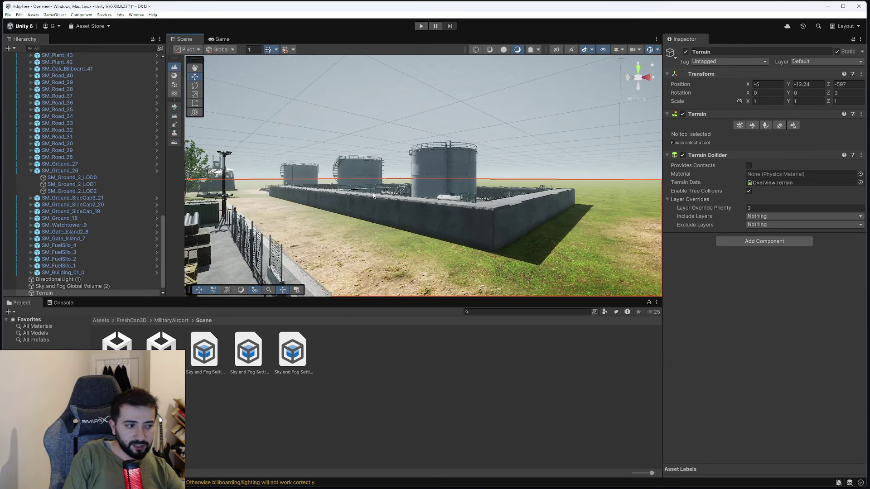
mouse_move(372, 194)
right_mouse_down()
mouse_move(360, 255)
mouse_move(481, 262)
right_mouse_up()
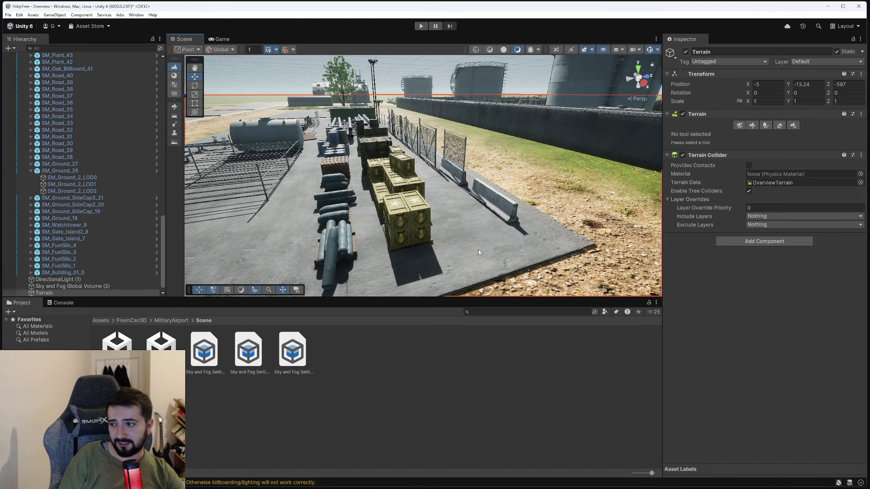
right_click_drag(404, 154, 517, 177)
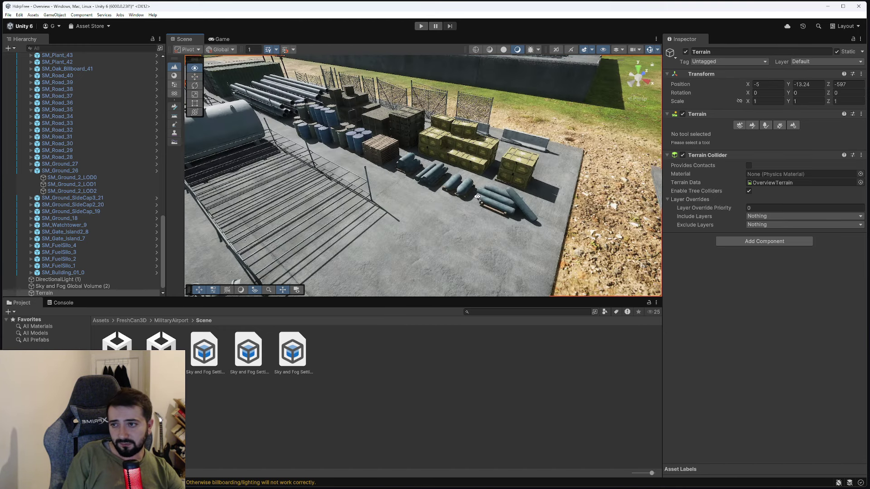
left_click(517, 177)
key("f")
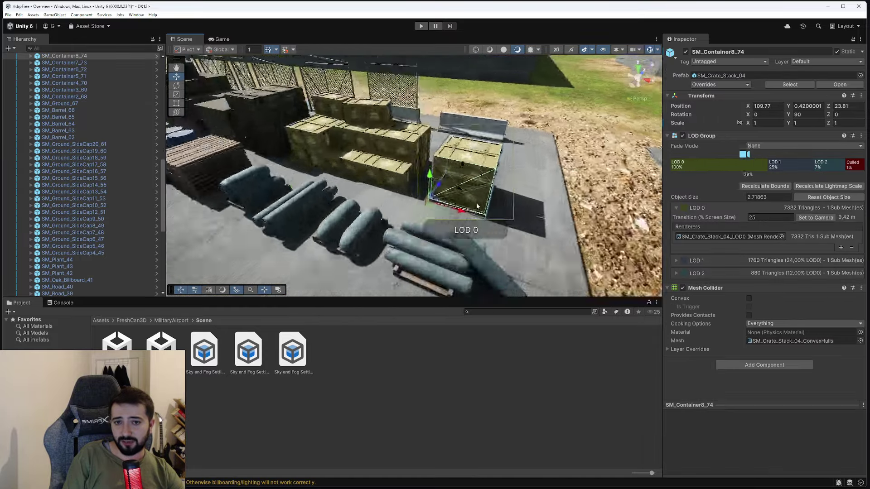
scroll(341, 183, "down", 5)
- Inspect a missile pallet, the pipe cage and SM_Fence_146 by the barrier, then collapse Overview
right_click_drag(342, 183, 415, 219)
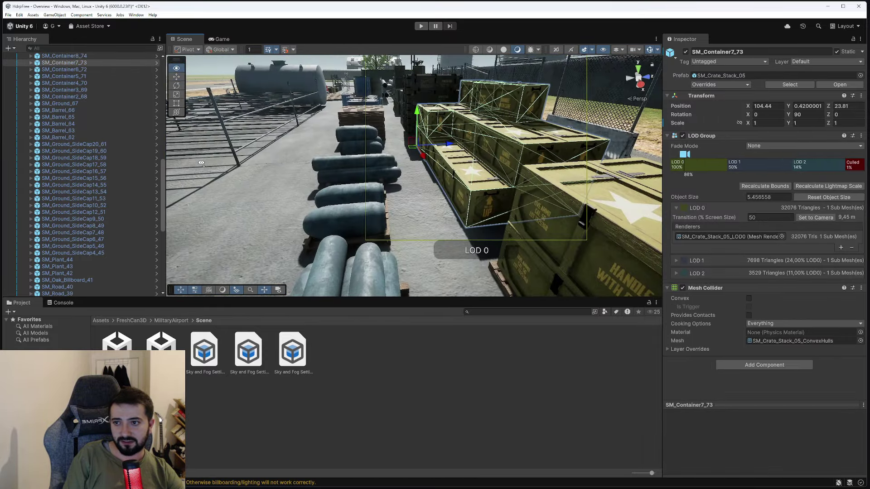
left_click(415, 219)
scroll(420, 240, "down", 5)
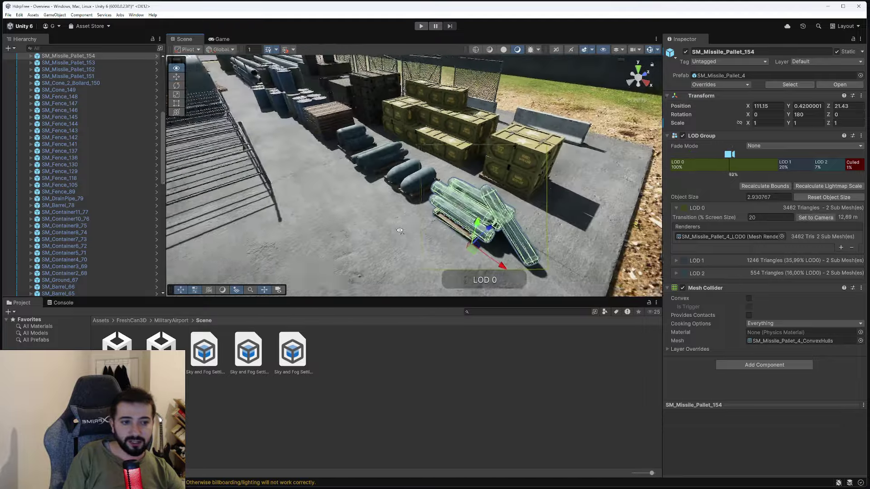
left_click(415, 197)
right_click_drag(415, 197, 432, 195)
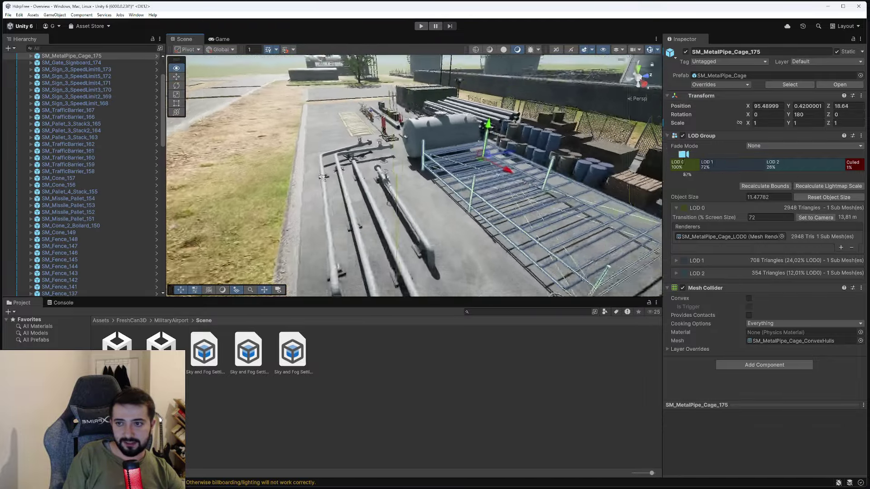
left_click(432, 195)
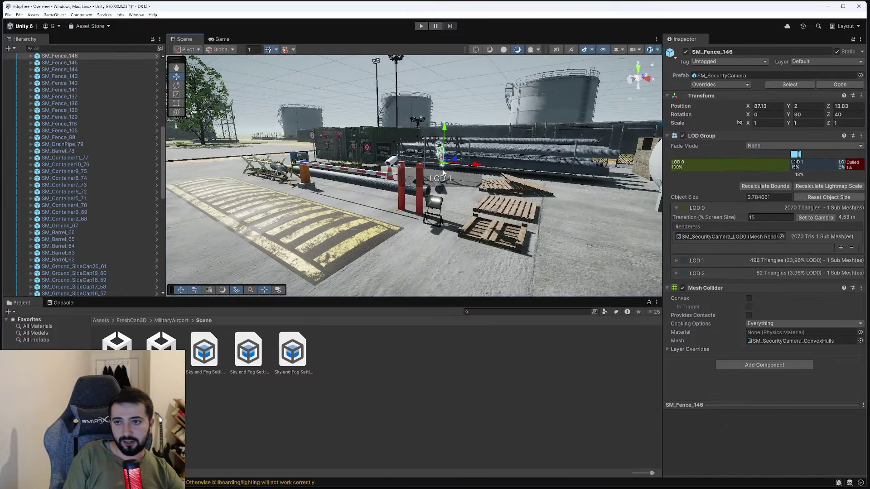
mouse_move(433, 195)
right_mouse_down()
mouse_move(446, 219)
mouse_move(354, 185)
right_mouse_up()
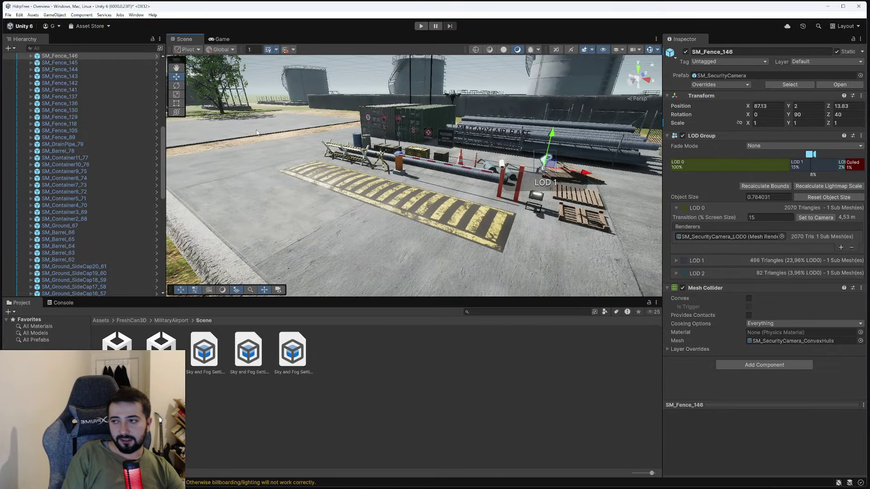
scroll(136, 173, "up", 10)
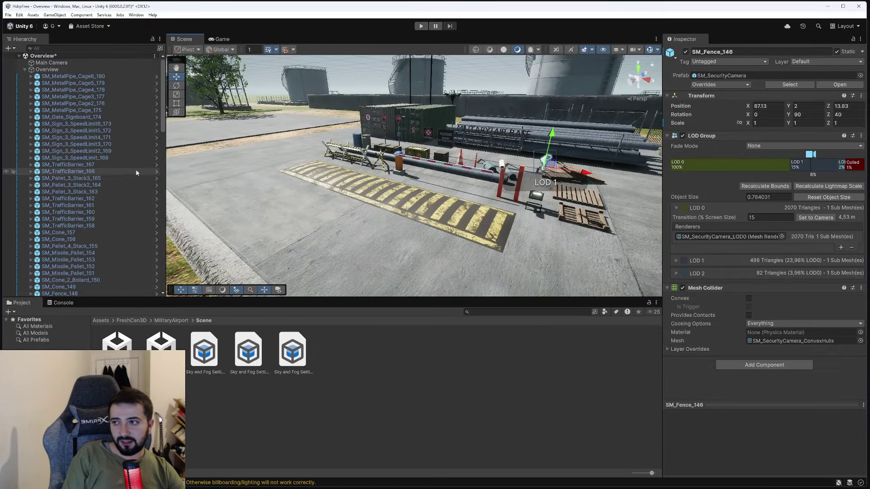
left_click(25, 69)
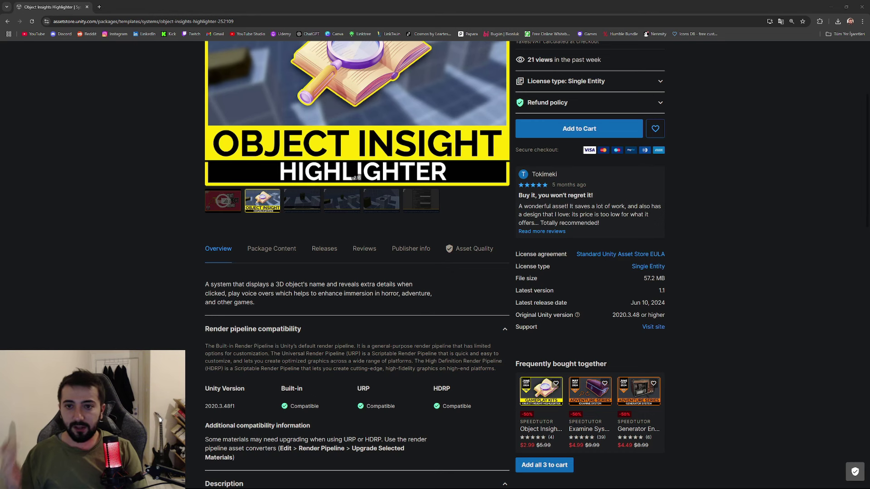
- Open the SpeedTutor publisher page in a new tab and scroll through it
scroll(203, 421, "up", 4)
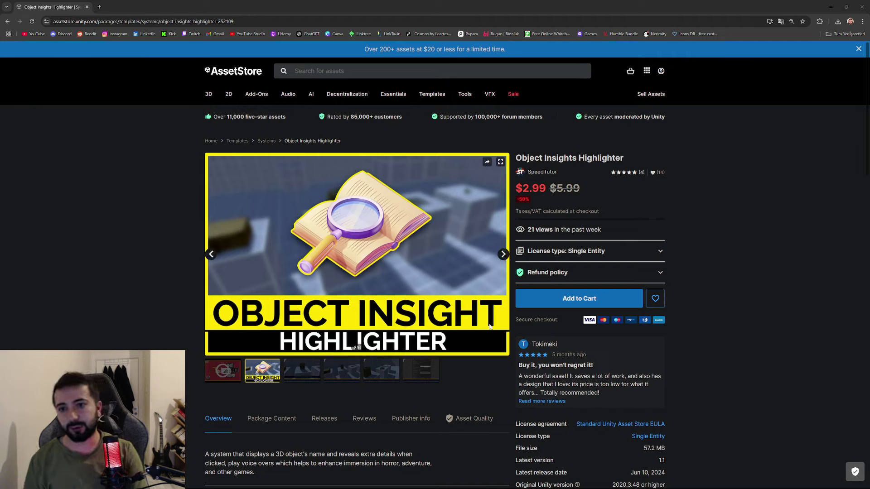
left_click(552, 172)
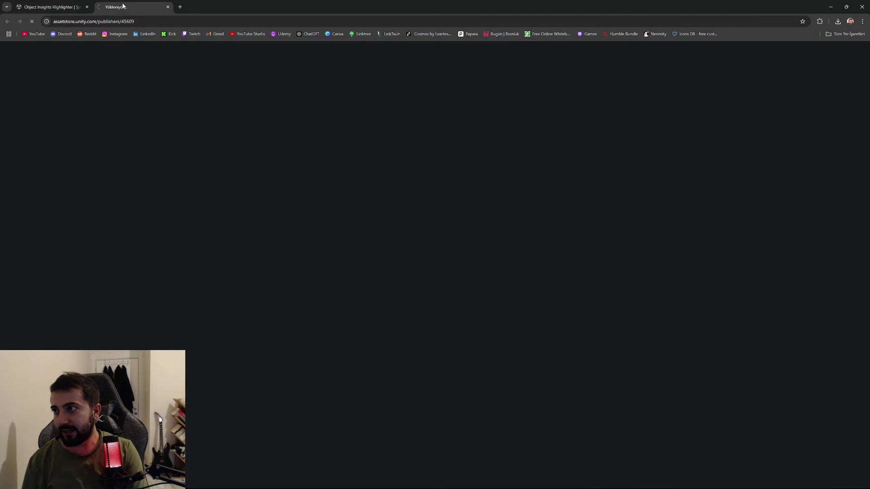
scroll(156, 281, "down", 1)
scroll(154, 281, "down", 3)
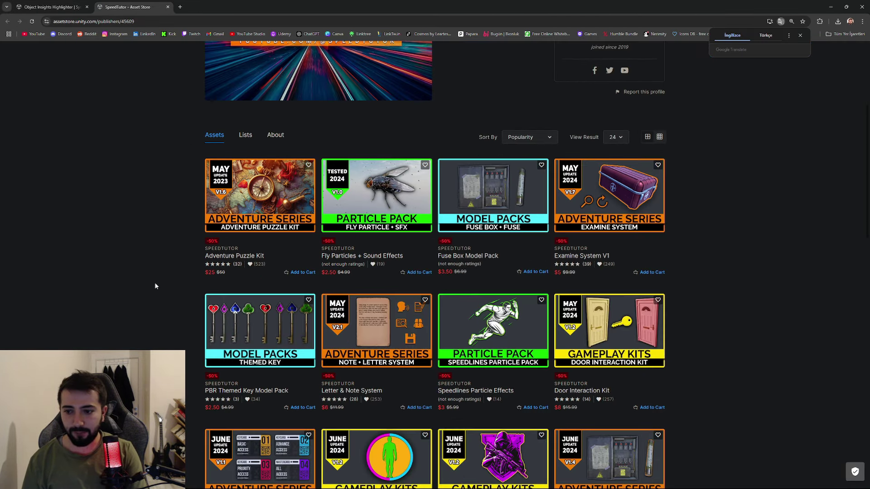
scroll(154, 281, "down", 5)
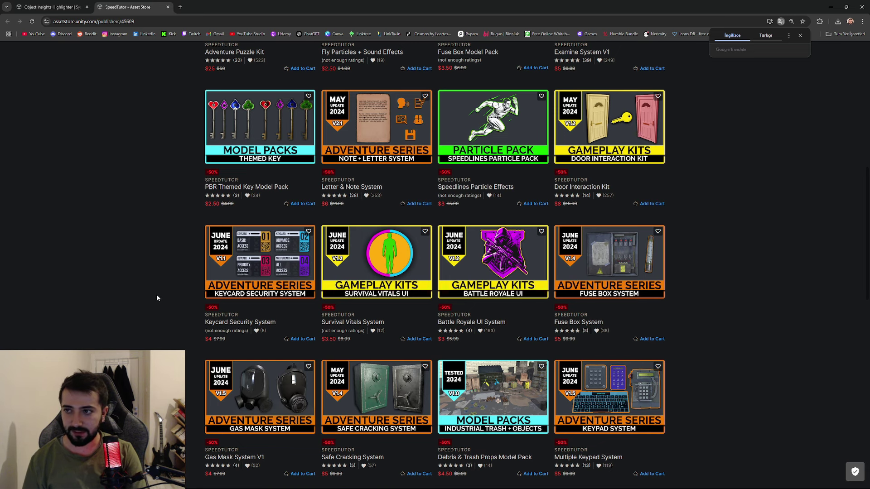
scroll(153, 303, "up", 3)
scroll(132, 342, "up", 1)
scroll(192, 434, "up", 4)
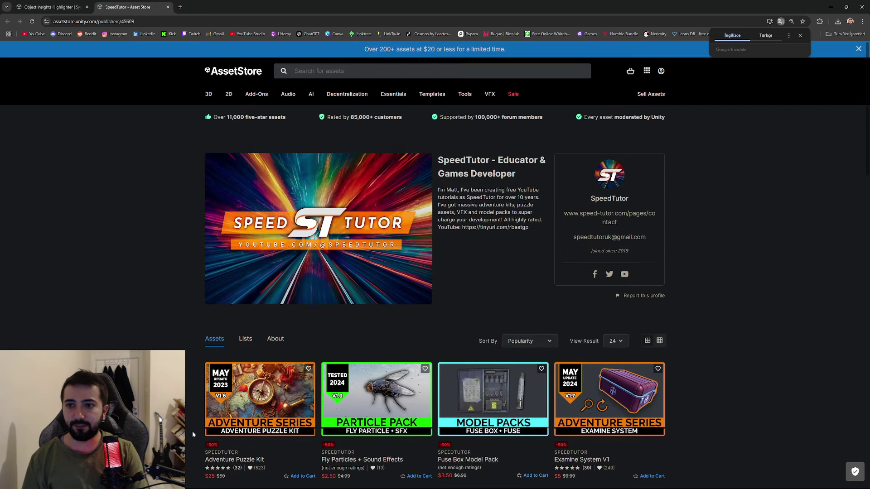
scroll(481, 317, "down", 4)
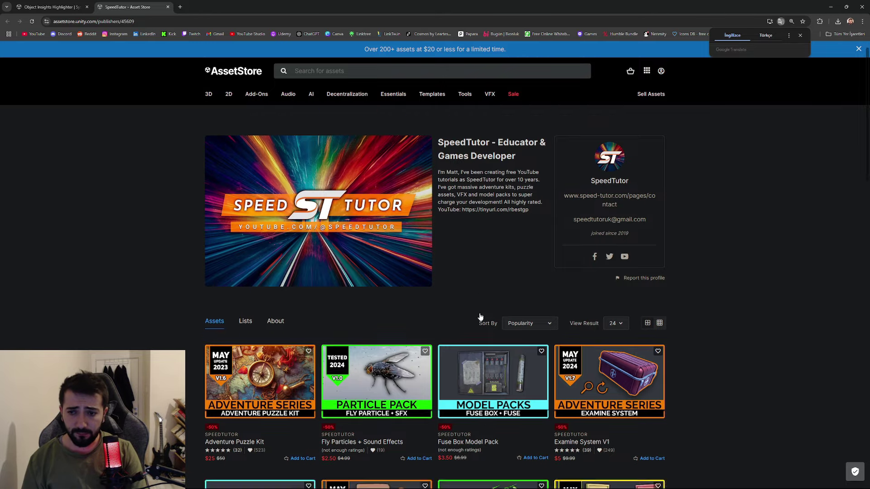
scroll(657, 381, "down", 5)
scroll(670, 379, "down", 5)
scroll(672, 382, "down", 4)
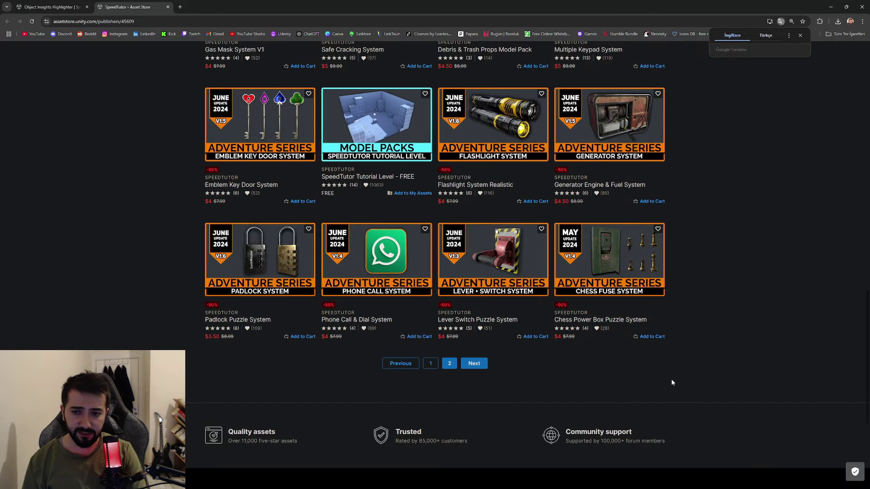
scroll(743, 267, "up", 7)
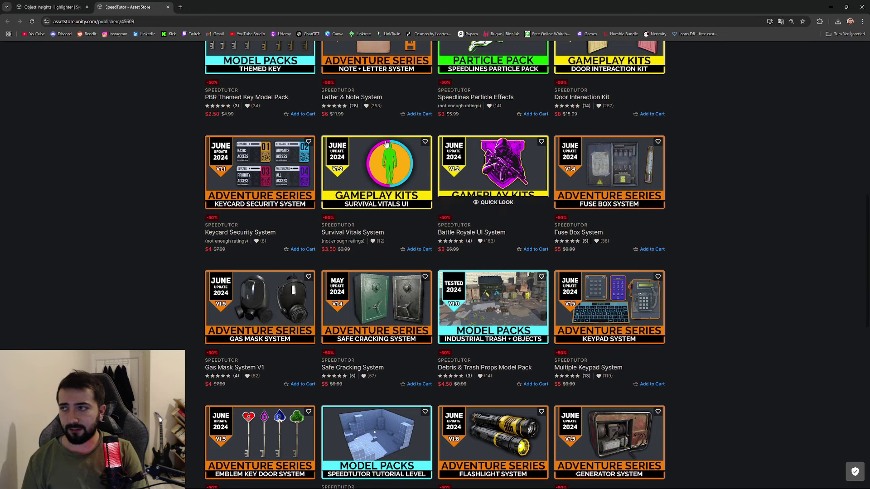
- Compare the publisher page with the product page, ending on Object Insights Highlighter
key("ctrl+Tab")
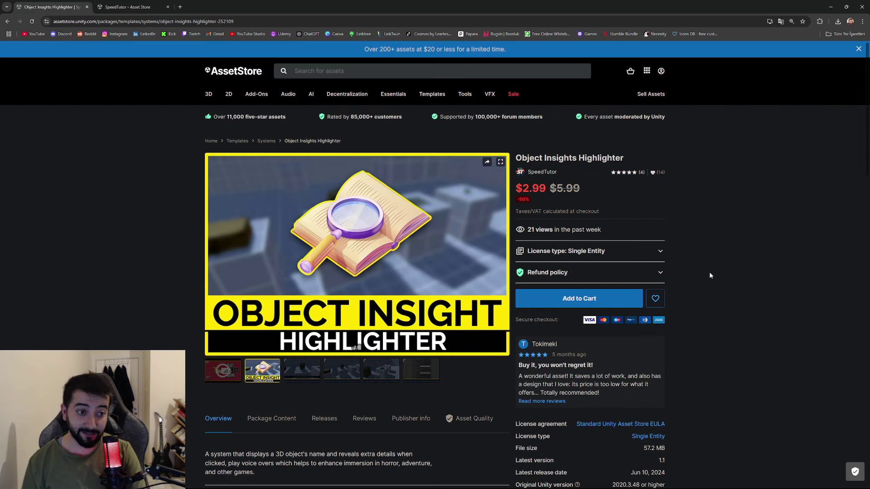
key("ctrl+Tab")
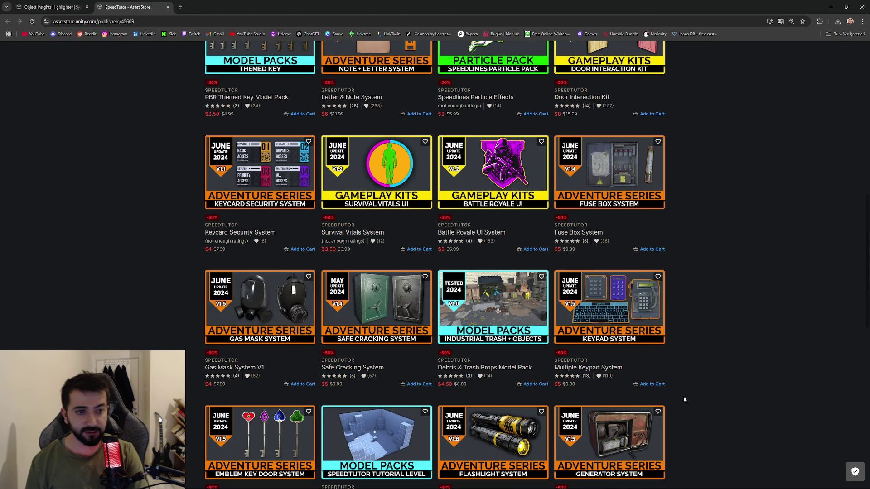
scroll(701, 290, "up", 5)
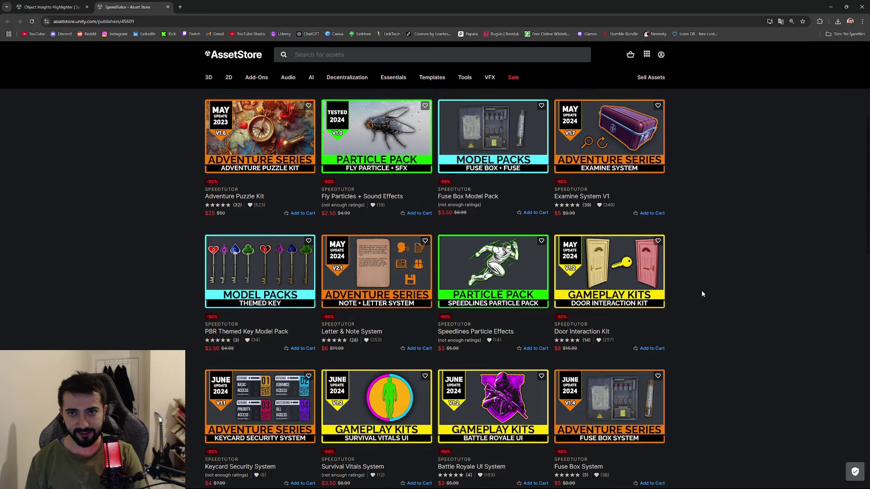
scroll(685, 325, "up", 6)
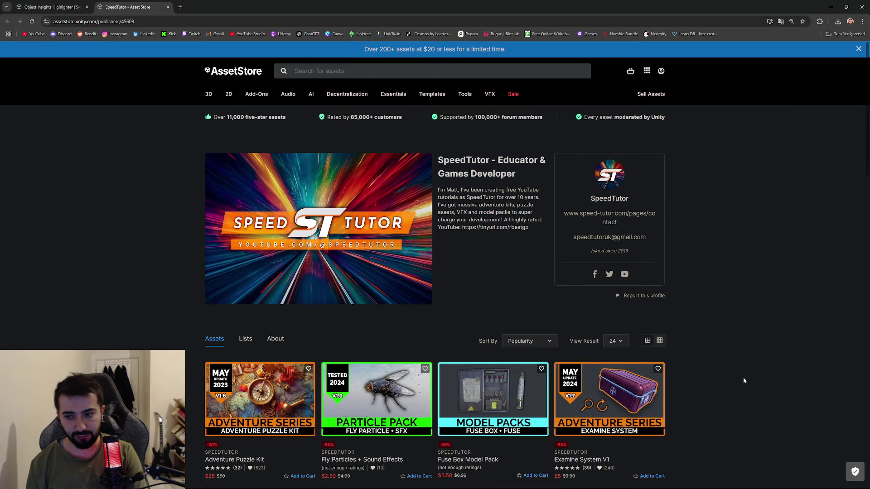
key("ctrl+Tab")
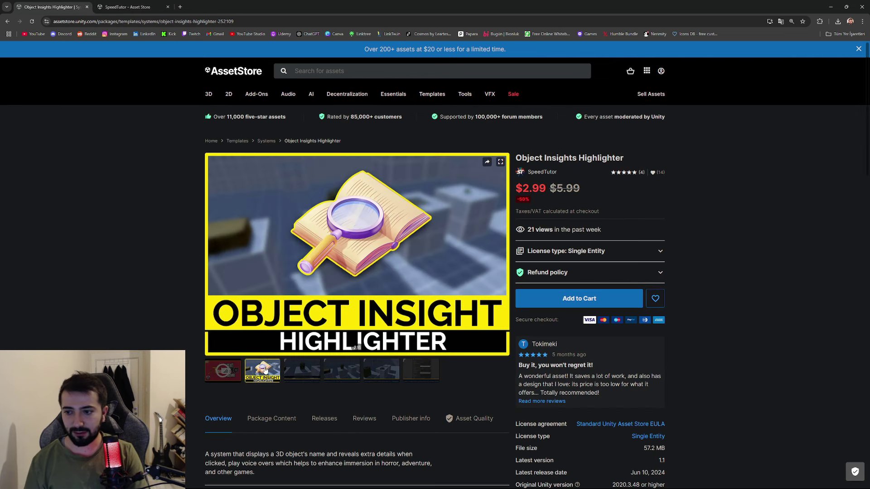
- Highlight parts of the product description, then load the demo video in the gallery
triple_click(312, 462)
left_click(285, 440)
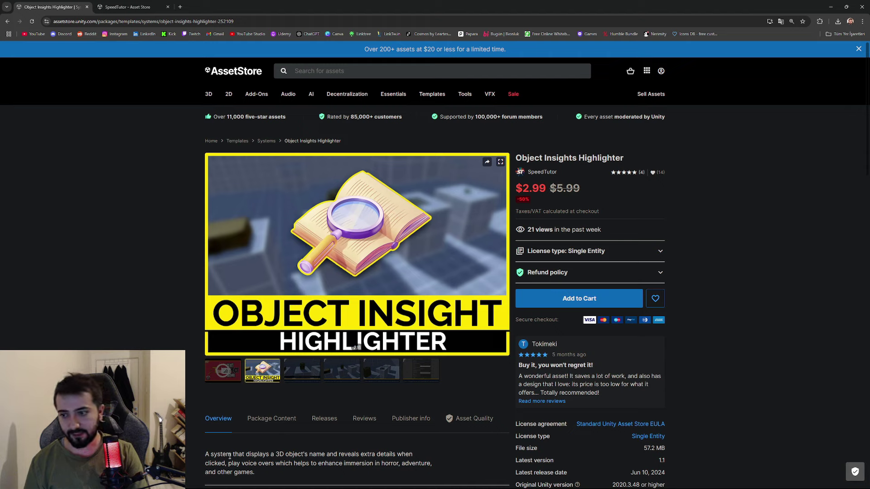
left_click_drag(205, 463, 257, 484)
left_click(264, 480)
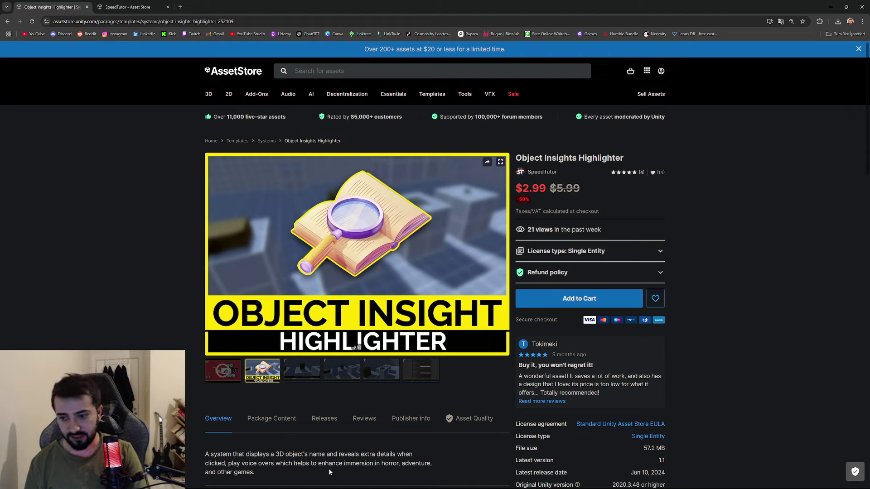
left_click_drag(274, 475, 204, 453)
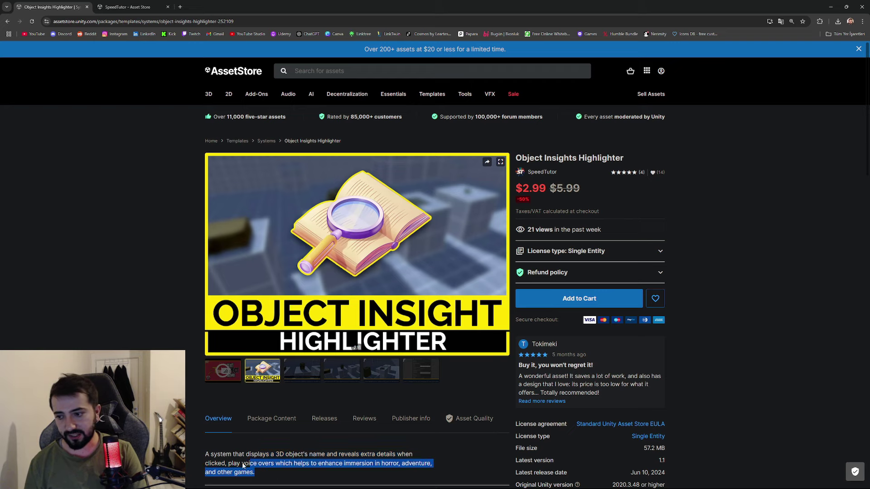
left_click(205, 453)
left_click(223, 370)
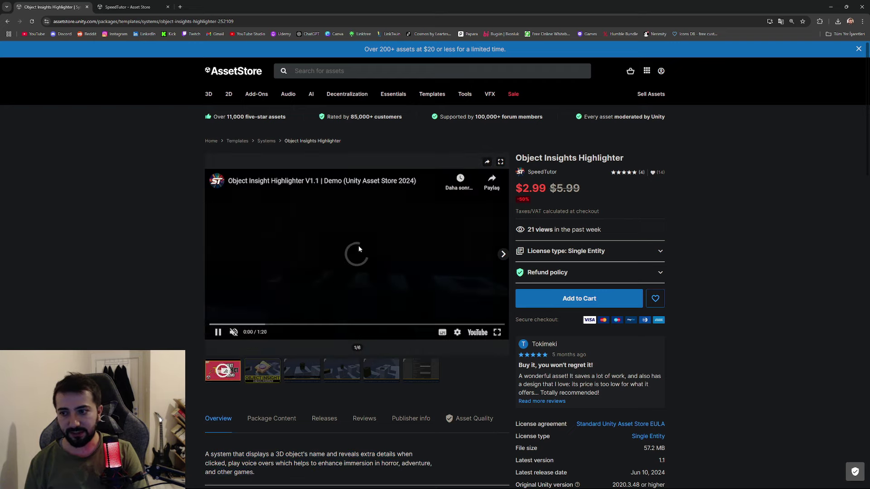
- Play the demo video, add Object Insights Highlighter to the cart, and proceed to checkout
left_click(358, 245)
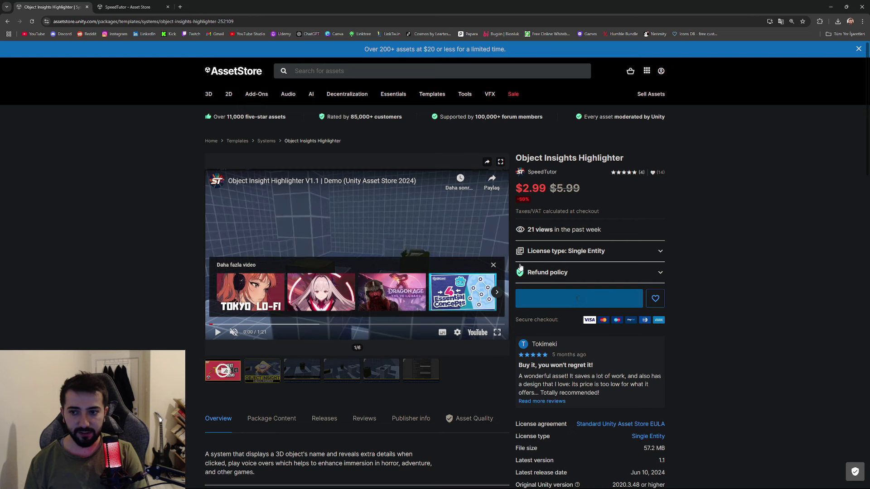
left_click(569, 300)
left_click(603, 280)
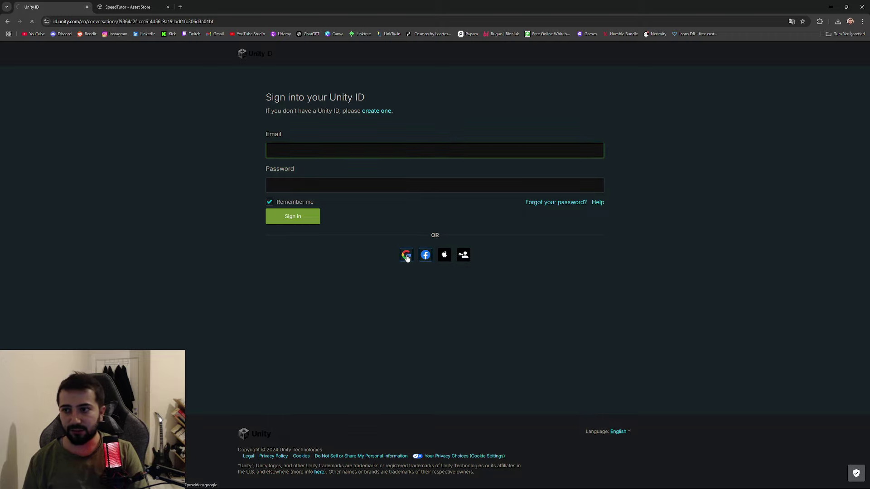
- Sign in with Google, re-add the $2.99 asset and open checkout, closing the other Asset Store tab
left_click(405, 256)
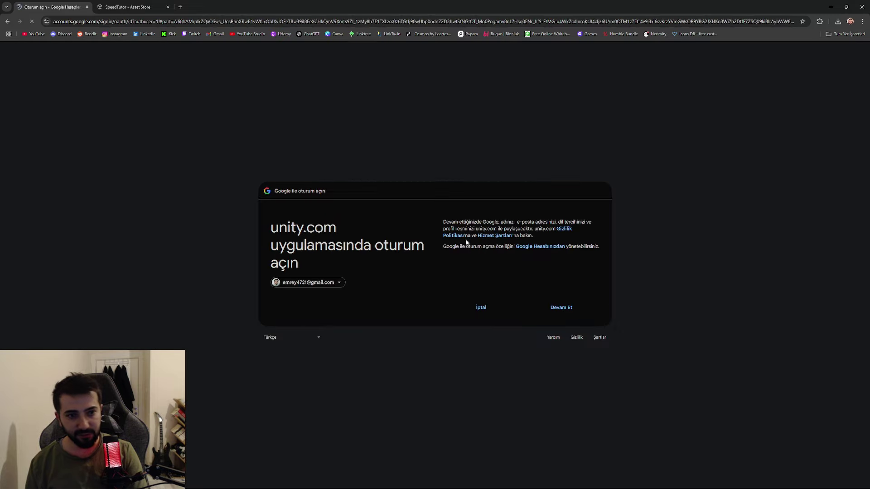
left_click(562, 306)
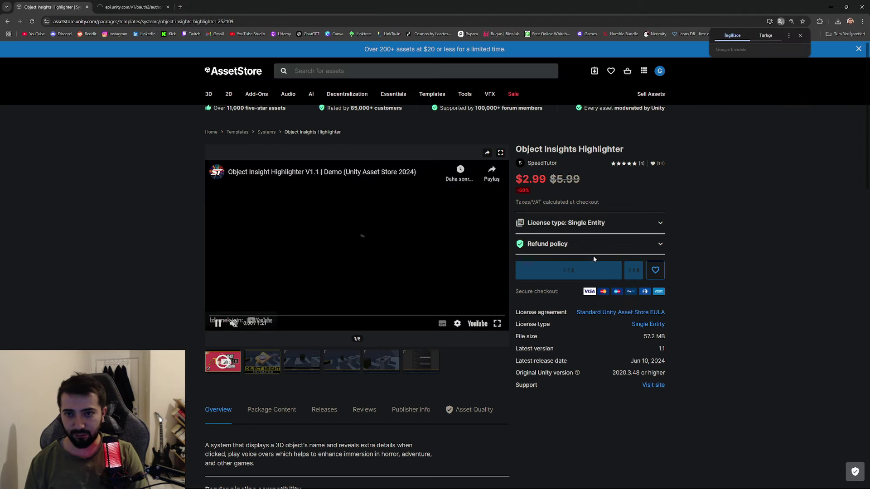
left_click(593, 301)
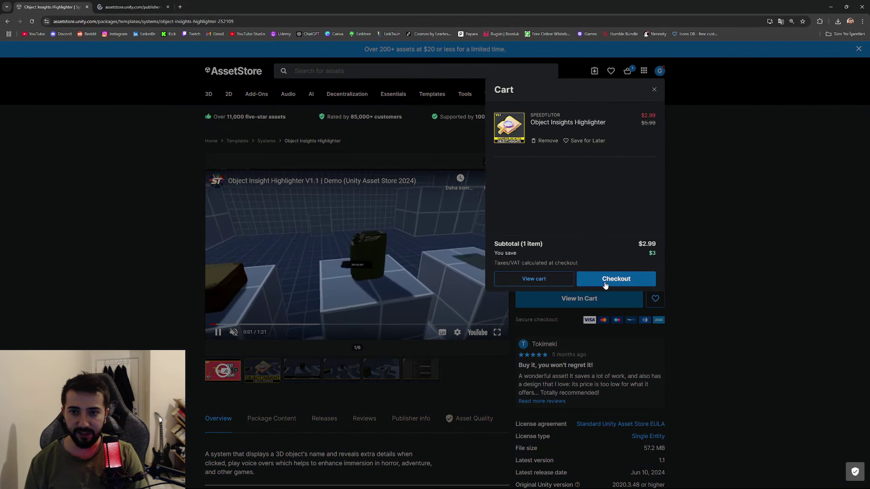
left_click(613, 279)
left_click(168, 7)
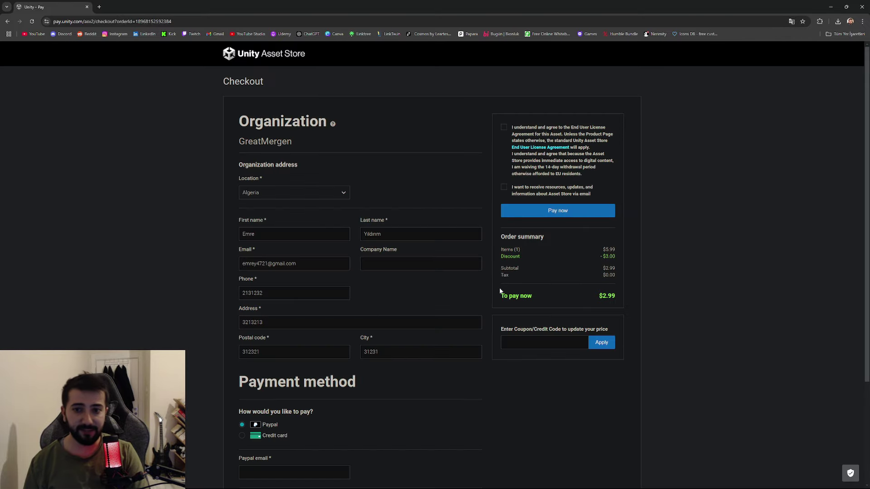
- Keep Algeria as location, apply coupon SPEEDTUTOR for a $0.00 total, accept the EULA and pay
left_click(288, 198)
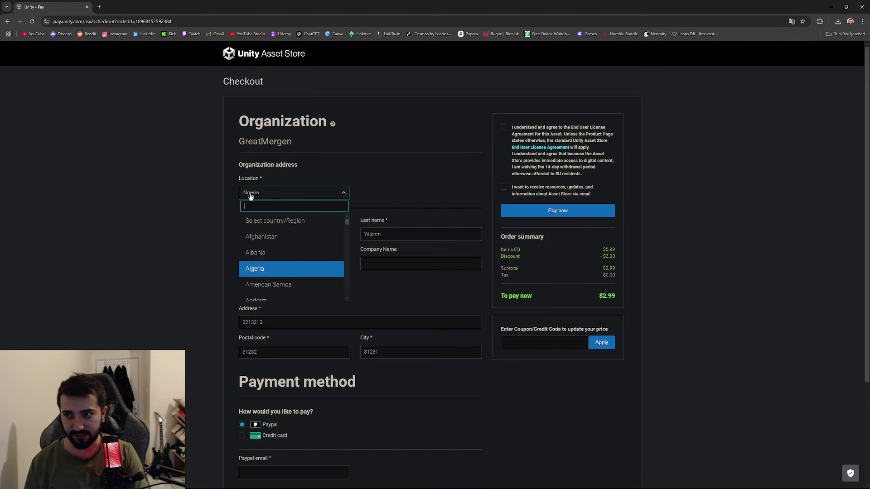
left_click(290, 274)
left_click(556, 337)
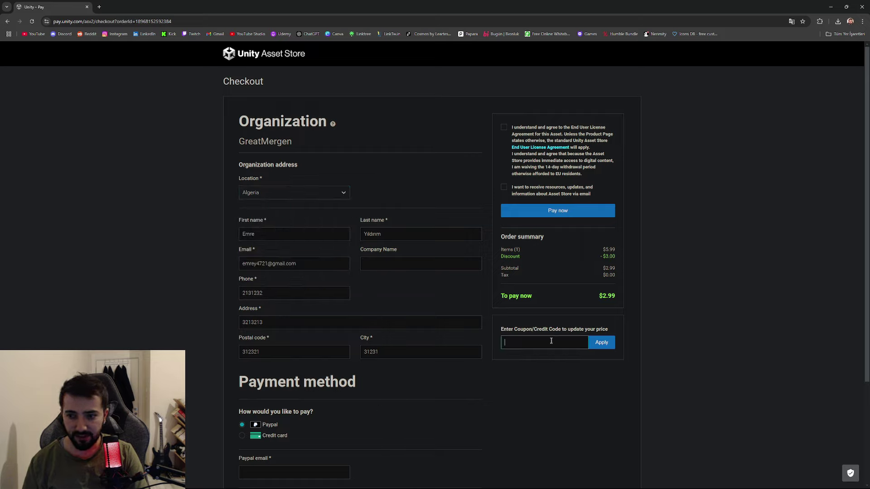
type("SPEEDTUTOR")
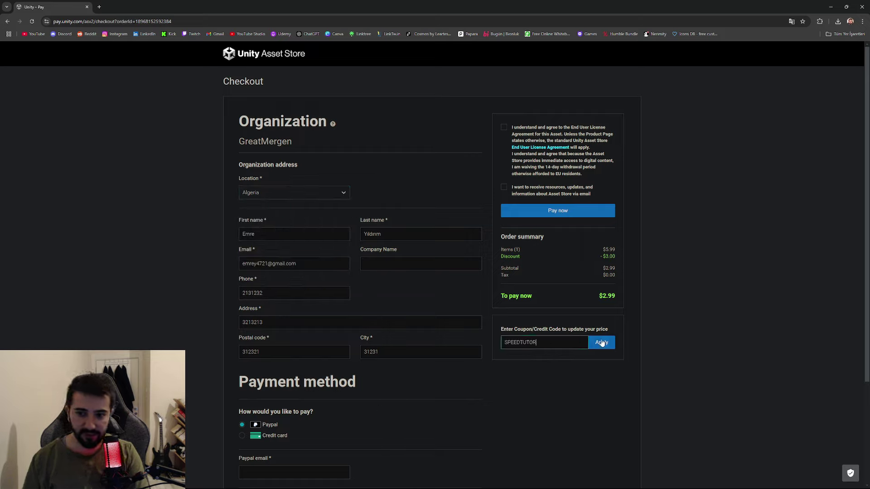
left_click(600, 343)
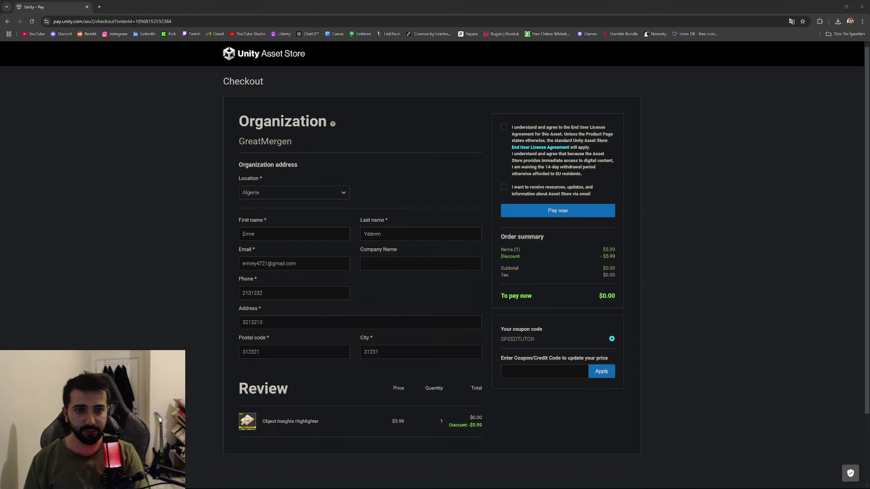
left_click(508, 138)
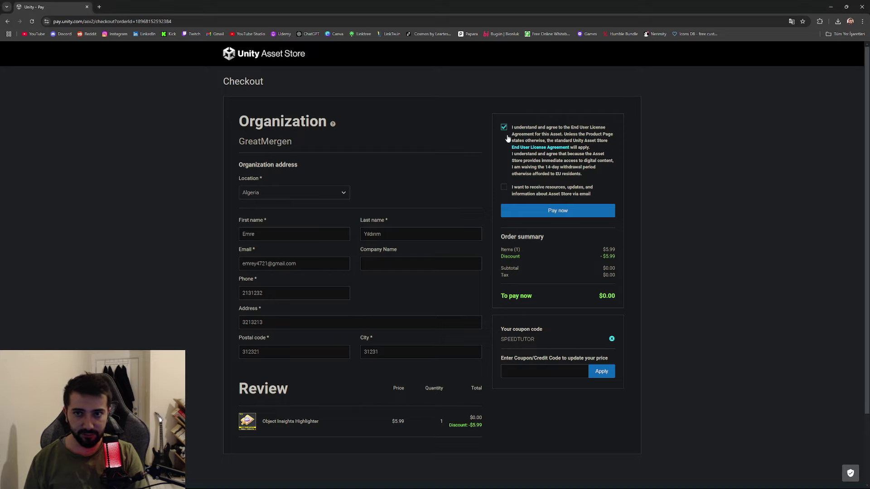
left_click(558, 214)
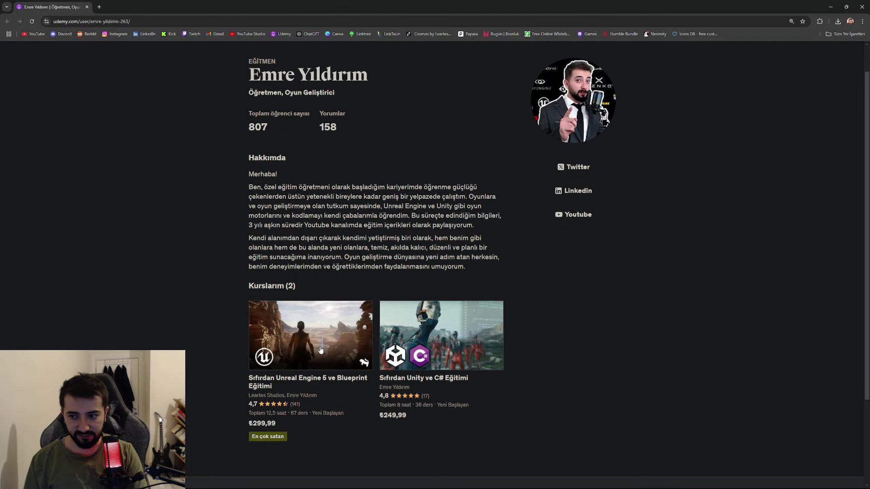
- Check the instructor's student and review counts, then restore and close the Udemy window
scroll(580, 159, "up", 2)
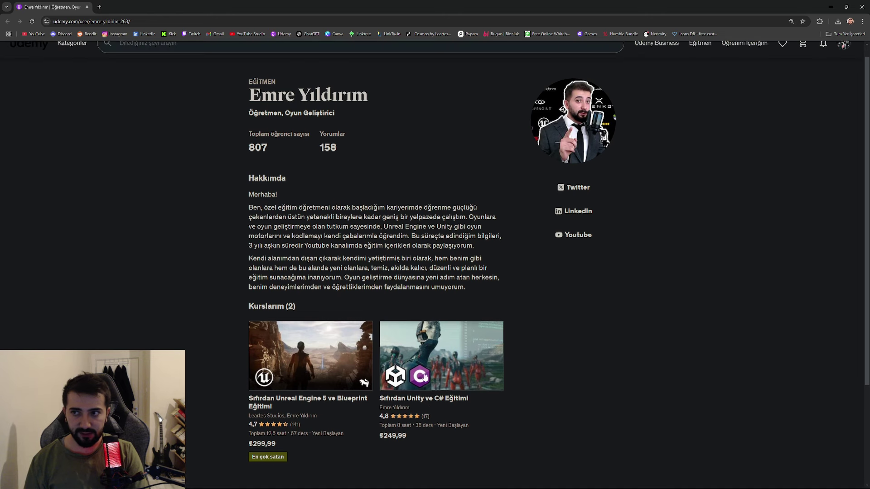
left_click_drag(318, 169, 216, 144)
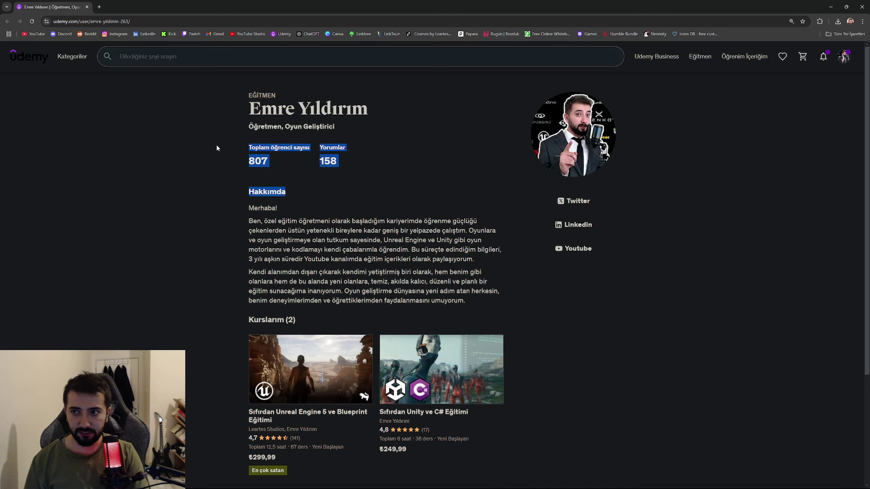
left_click(179, 155)
scroll(294, 414, "down", 2)
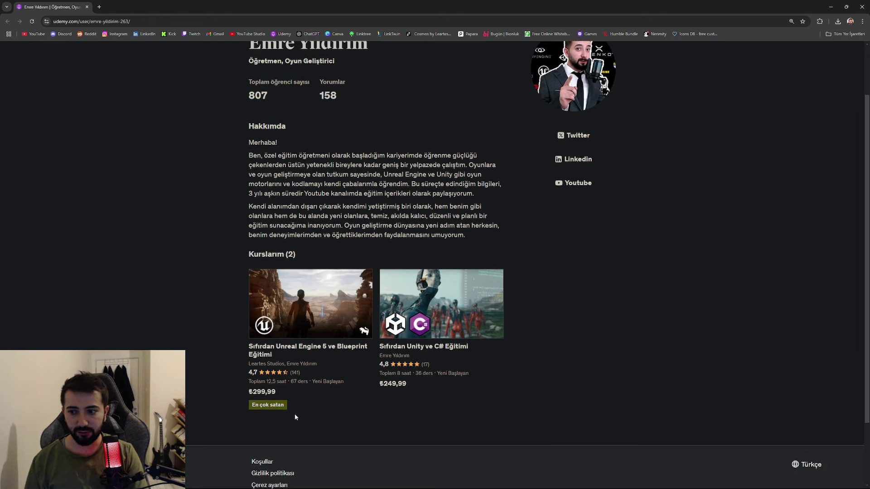
double_click(659, 3)
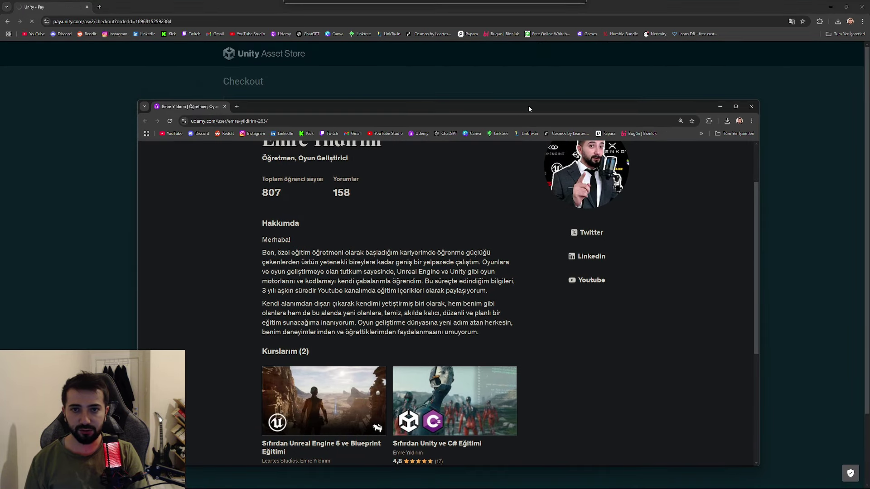
left_click(759, 108)
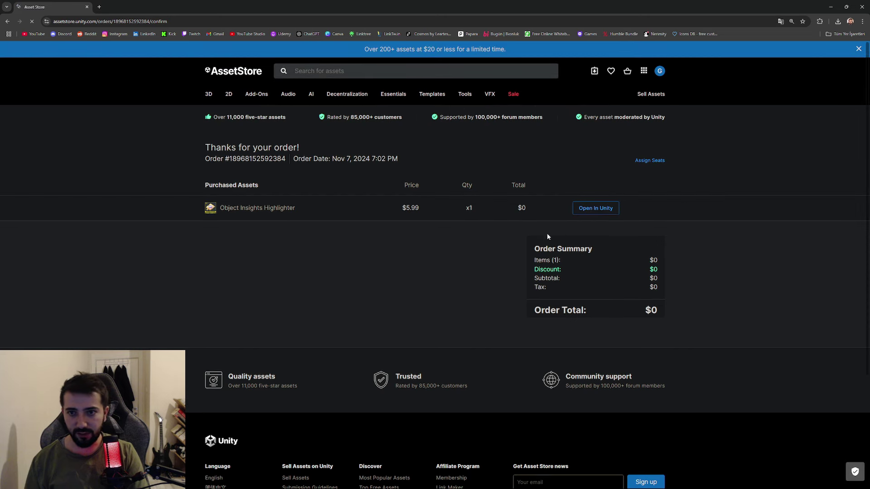
- Send the purchased Object Insights Highlighter from the order confirmation to Unity's My Assets
left_click(596, 210)
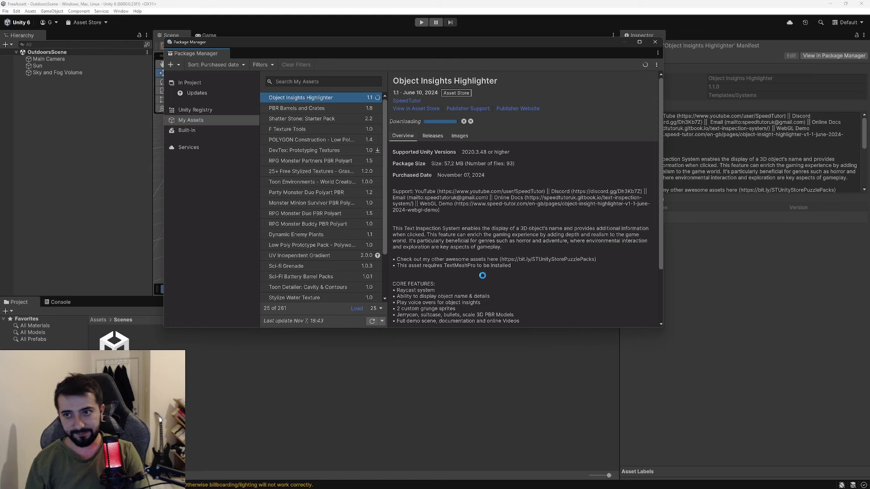
- Import version 1.1 of the package as a complete project and allow automatic script updating
left_click(422, 121)
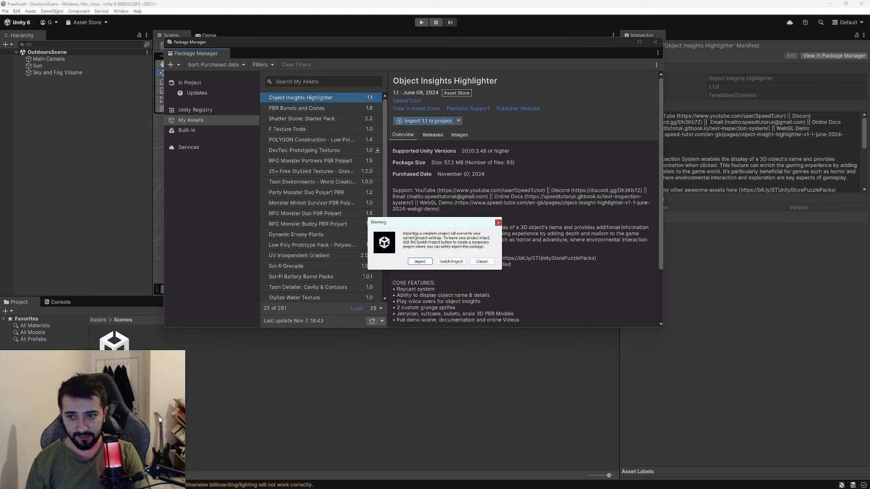
left_click(420, 263)
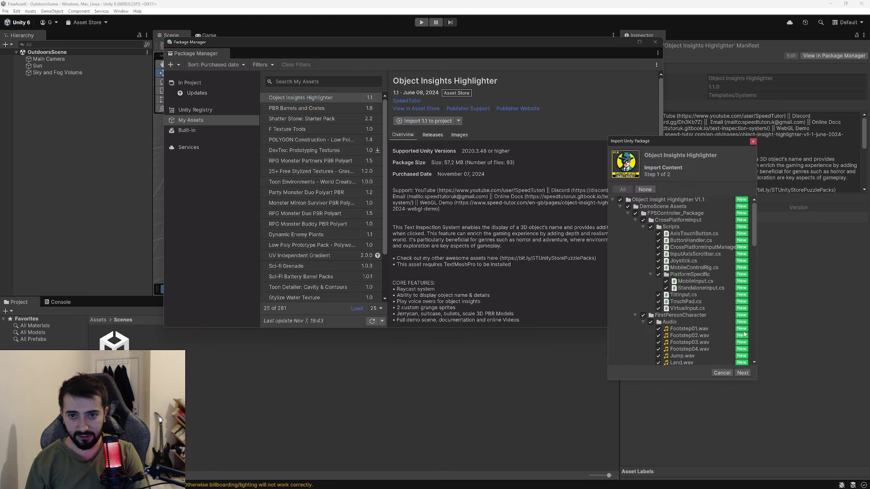
left_click(743, 373)
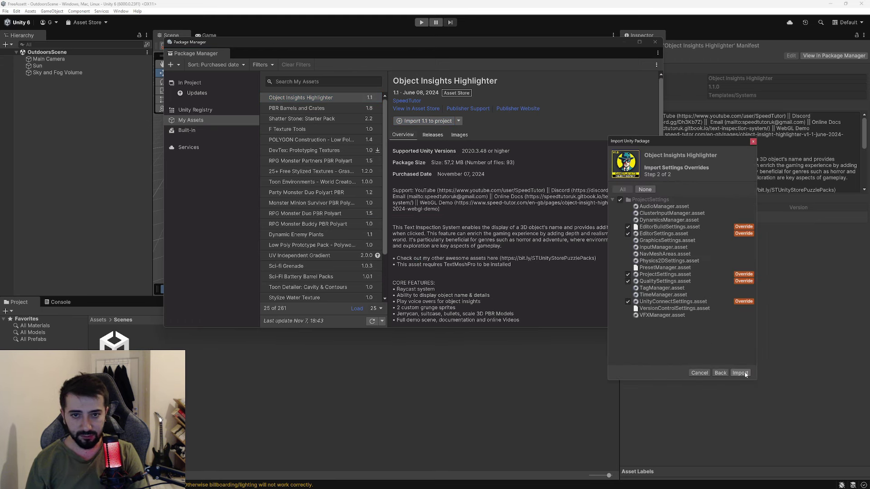
left_click(740, 373)
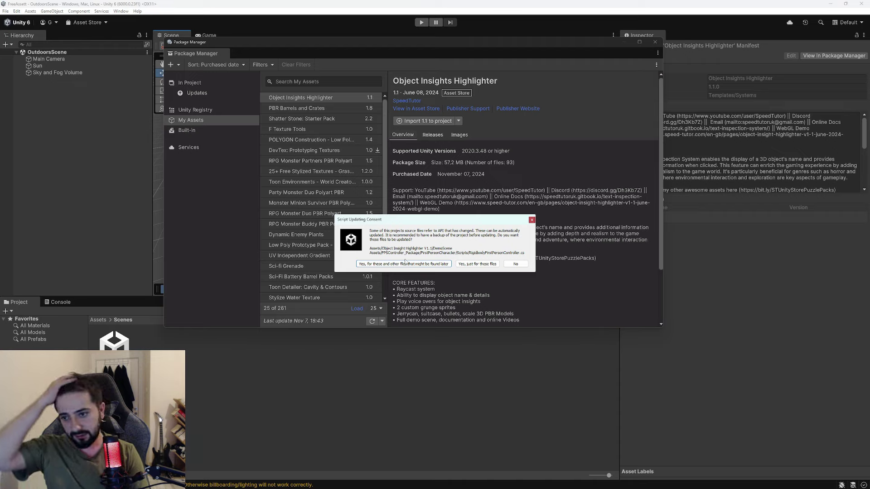
left_click(405, 263)
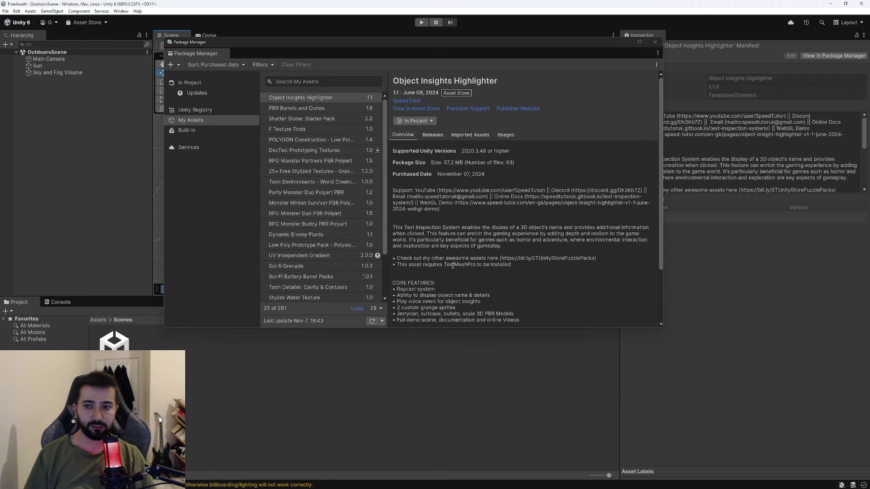
- Close Package Manager and browse the Object Insight Highlighter V1.1 folder into its Scenes folder
left_click(655, 42)
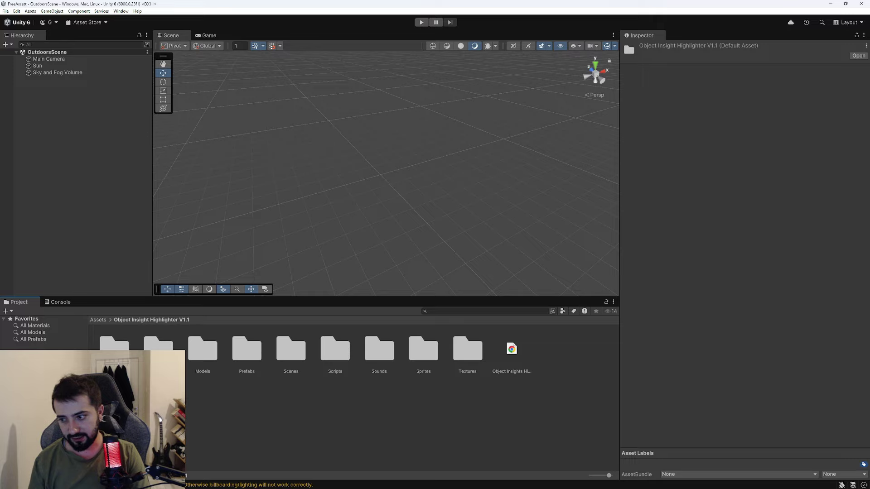
double_click(118, 354)
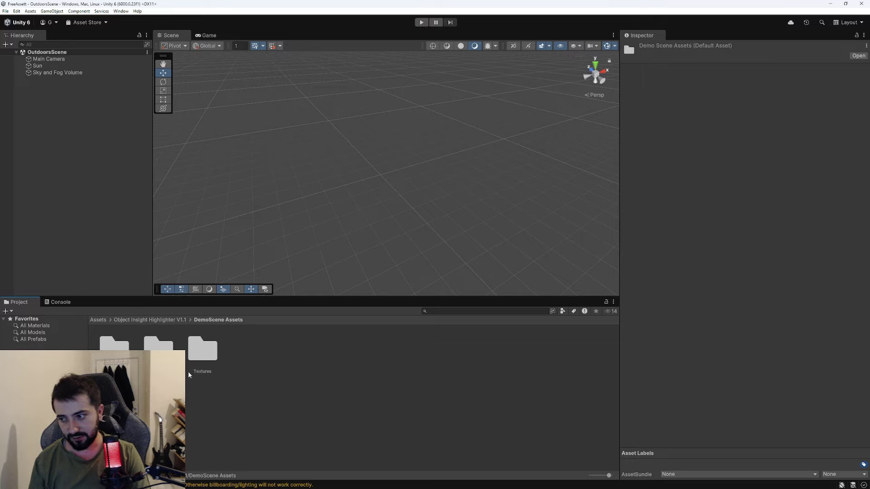
left_click(154, 319)
left_click(202, 366)
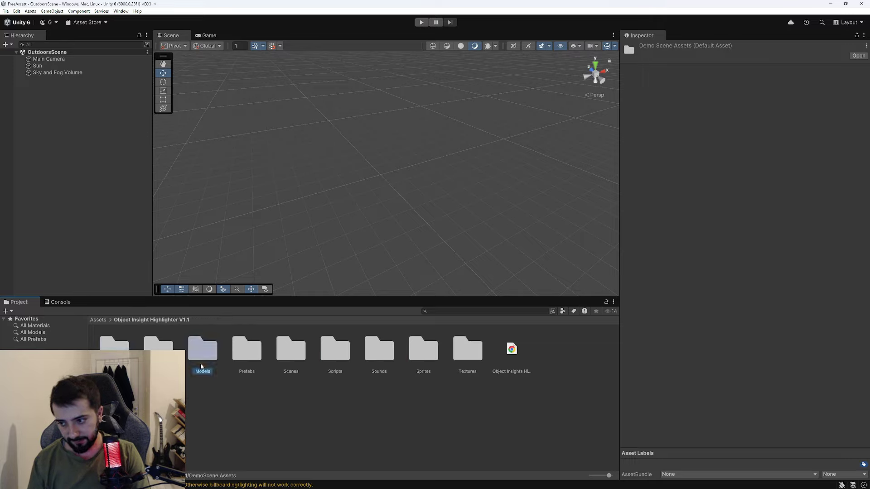
double_click(297, 364)
- Open Text Inspect System Demo, expand Entire Demo Scene and frame FPSController in the Scene view
double_click(201, 357)
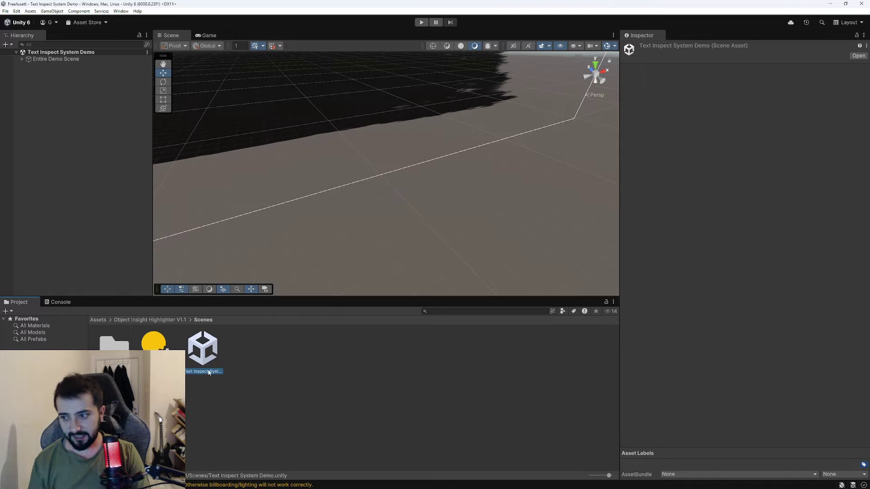
double_click(114, 345)
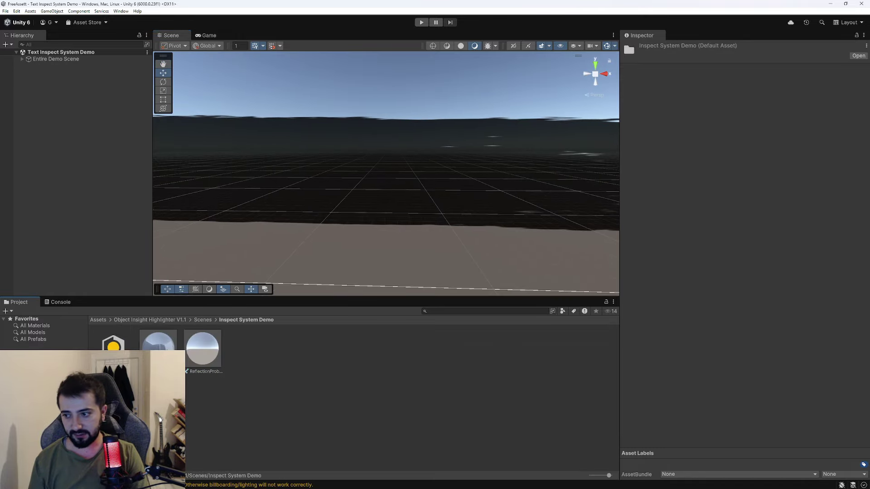
left_click(52, 60)
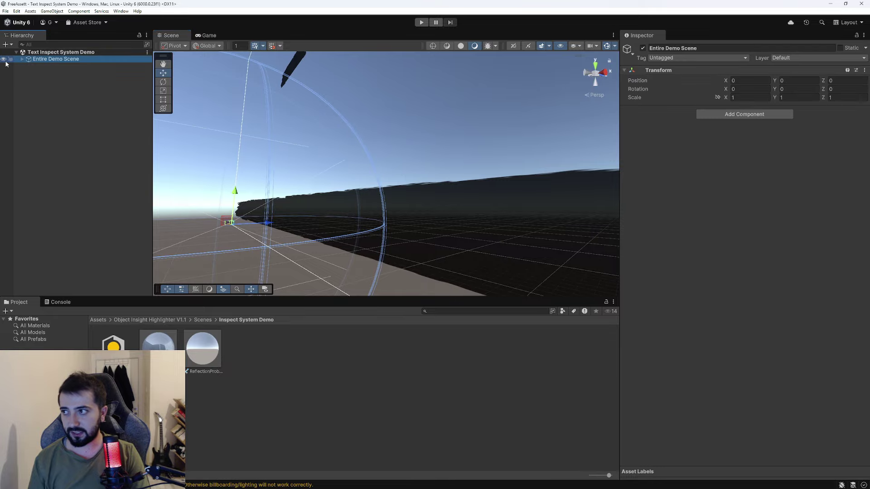
left_click(22, 60)
double_click(56, 79)
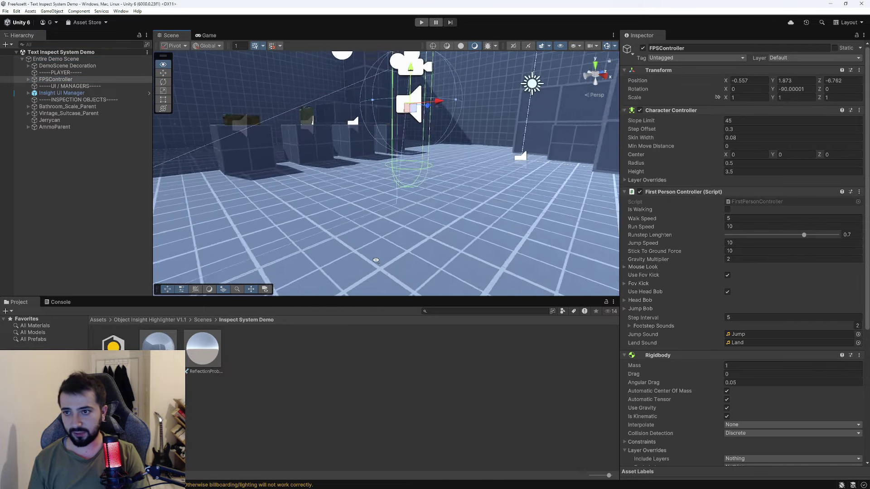
mouse_move(399, 190)
right_mouse_down()
mouse_move(409, 245)
mouse_move(251, 277)
right_mouse_up()
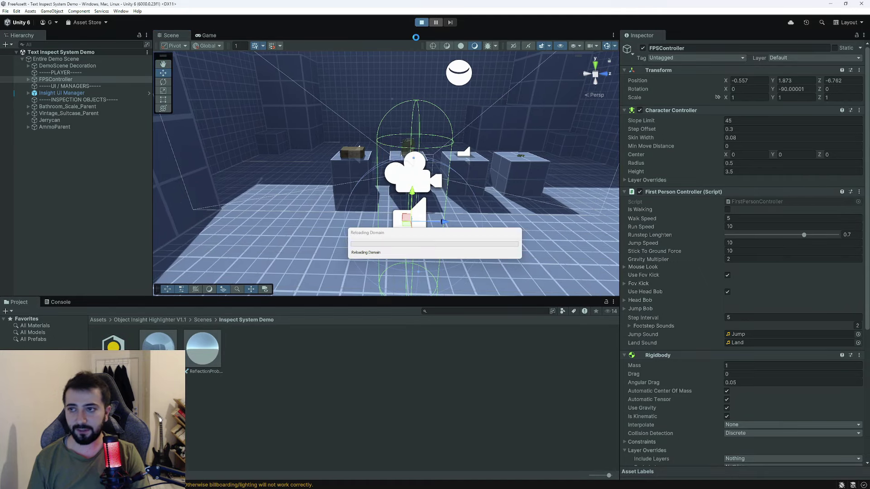
- In a maximized Game view, walk to the jerry can and suitcase, then stop Play mode
double_click(207, 36)
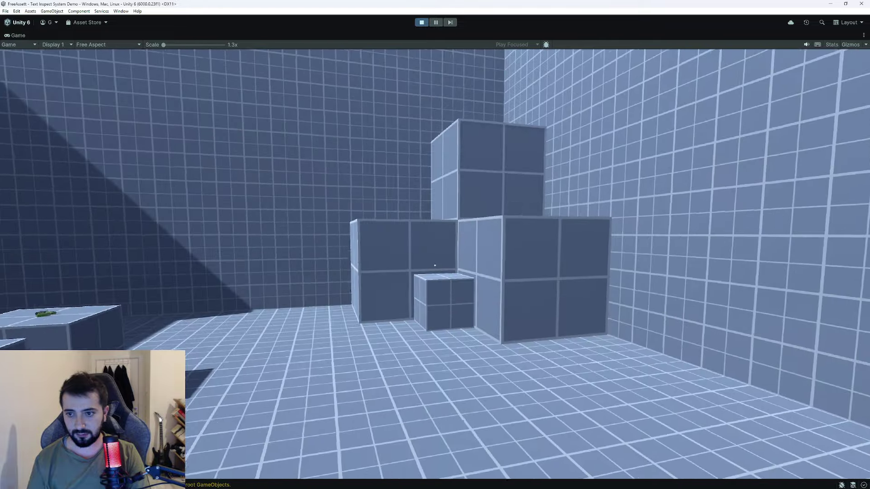
key("w")
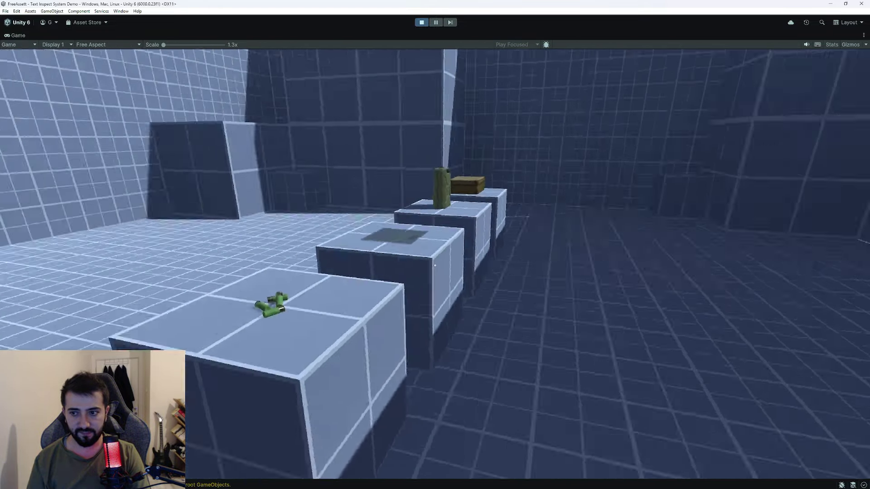
key("w")
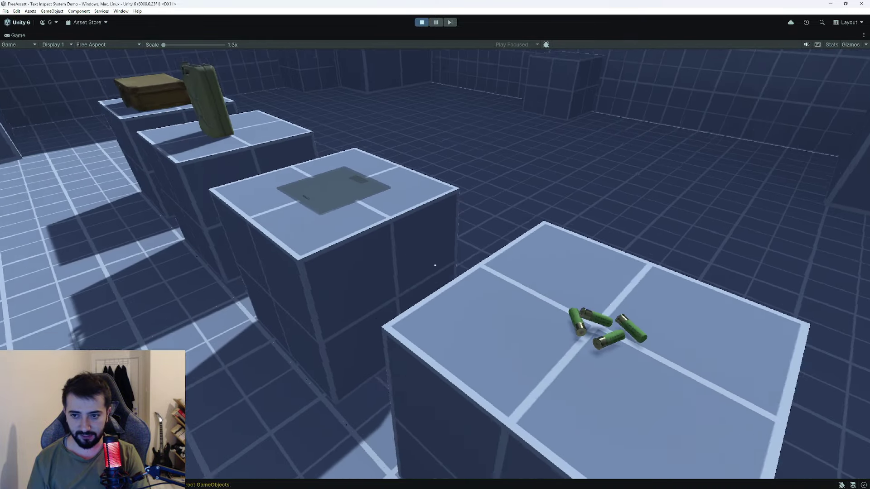
key("w")
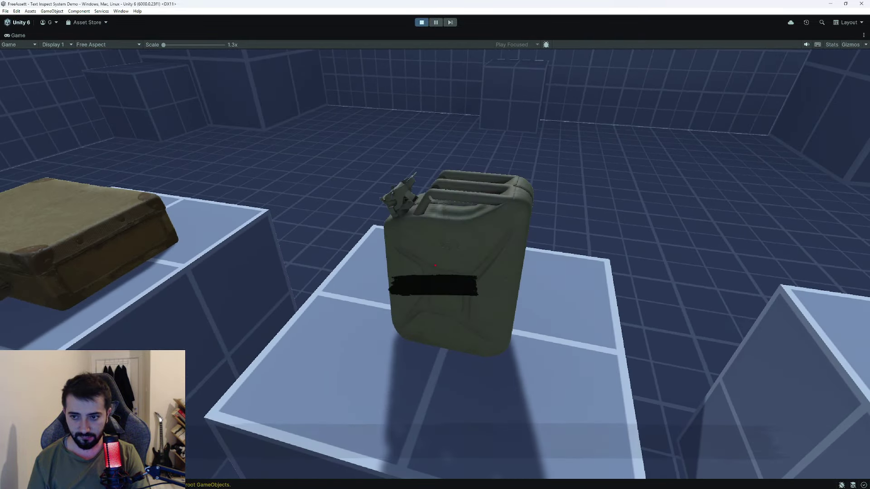
key("s")
key("w")
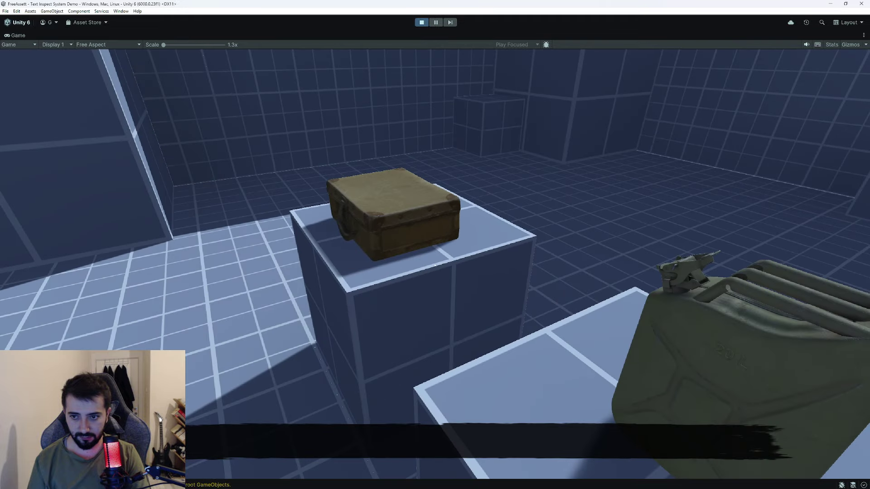
key("w")
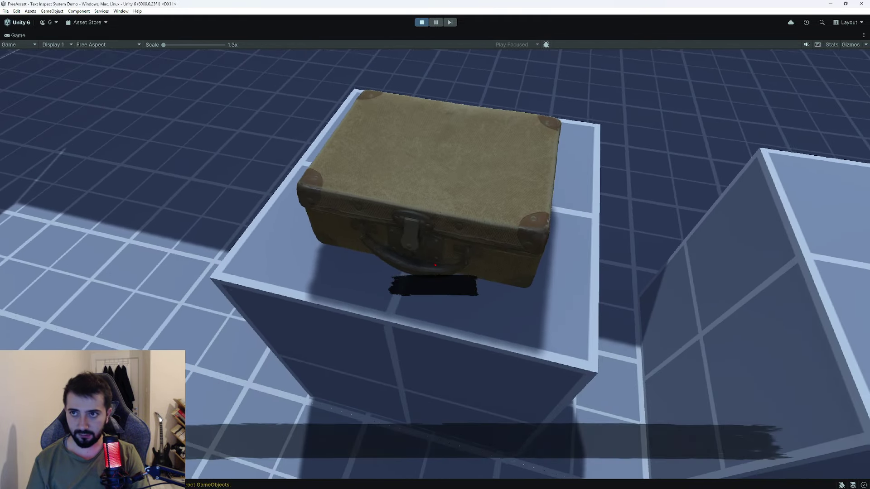
left_click(421, 23)
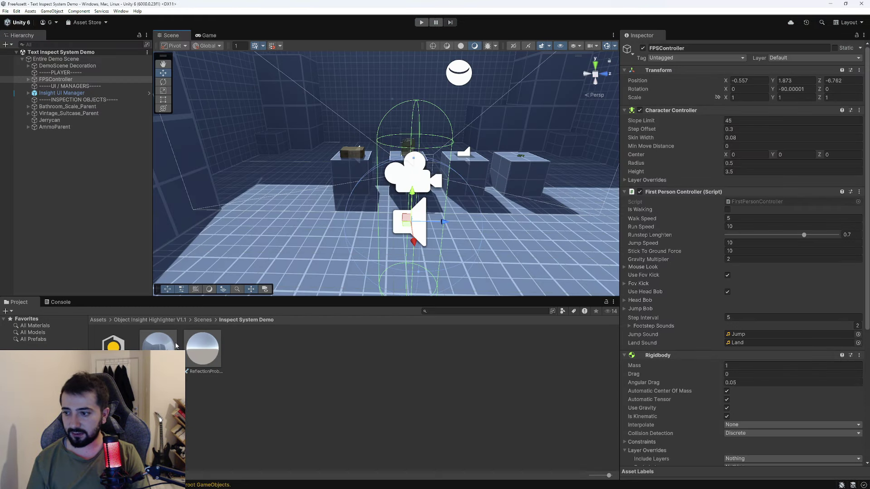
- Review the Jerrycan's inspect item settings and its Object Details text
left_click(68, 113)
left_click(50, 120)
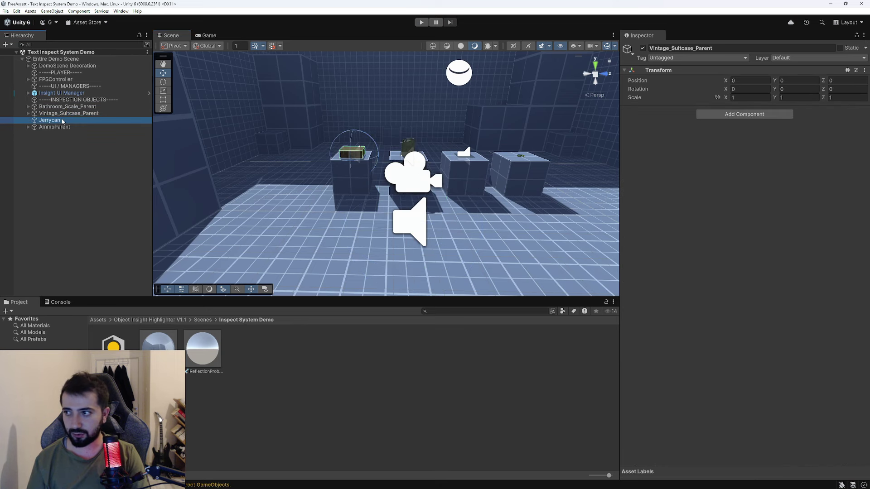
scroll(701, 399, "down", 10)
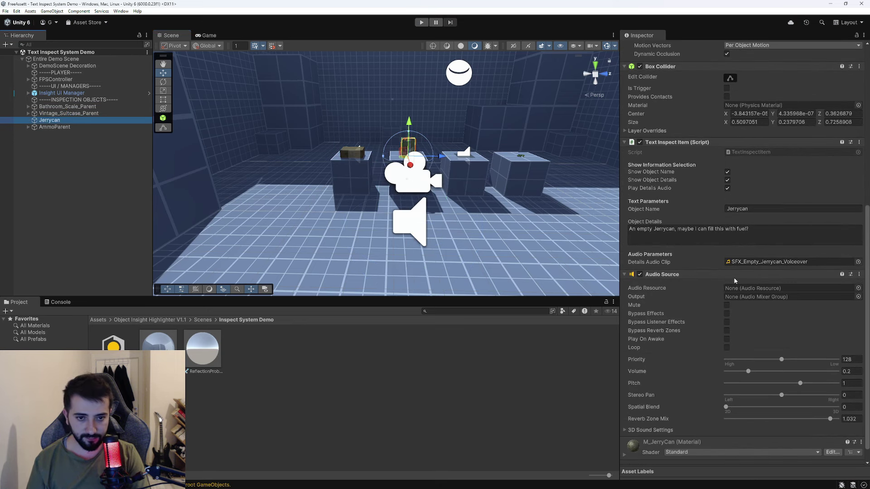
left_click(746, 234)
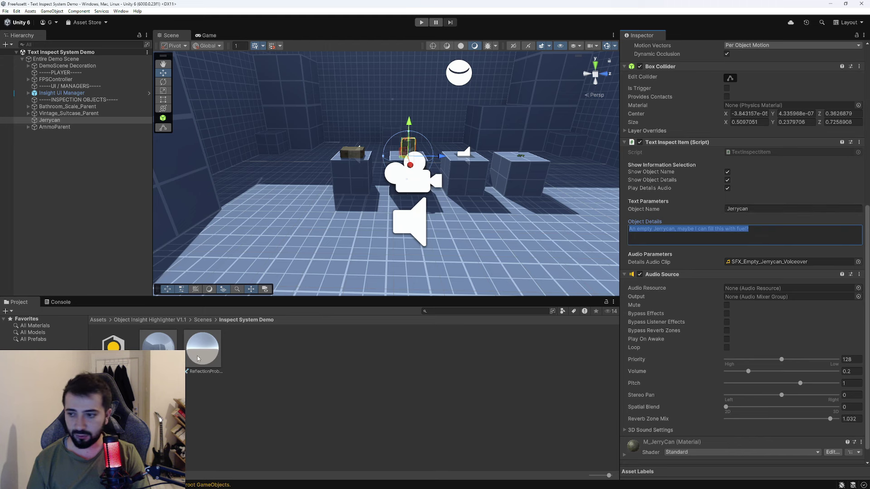
- Browse the Insight UI Manager's canvases, then swap EventSystem to InputSystemUIInputModule
left_click(59, 92)
left_click(28, 92)
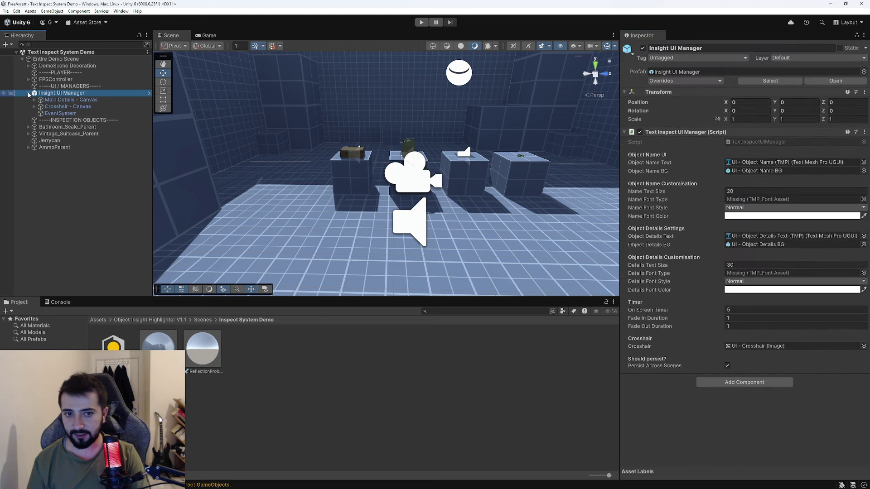
left_click(68, 99)
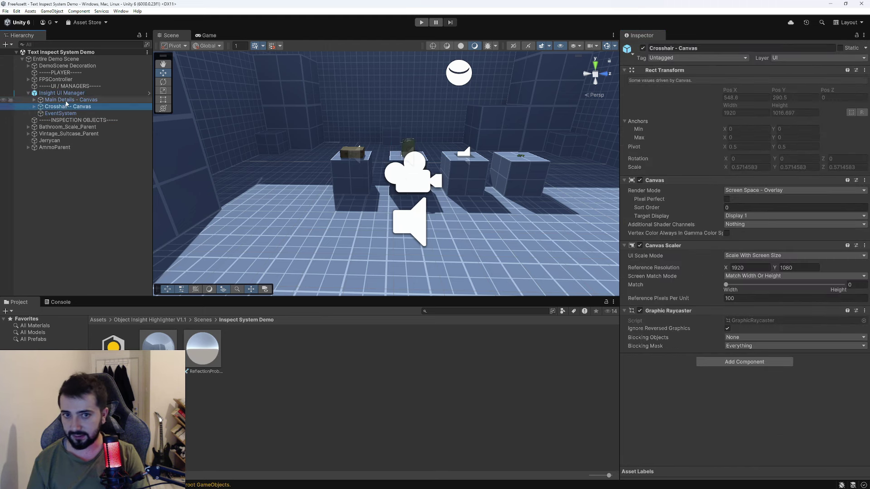
left_click(68, 106)
left_click(73, 113)
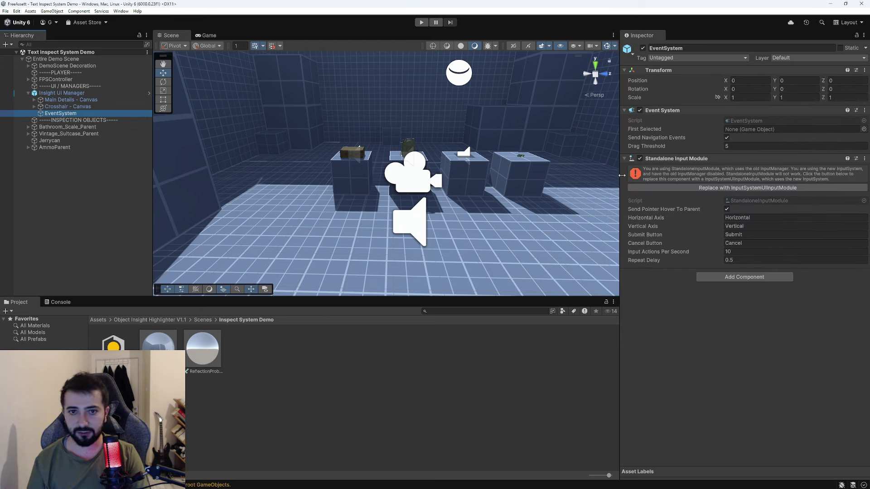
left_click(757, 187)
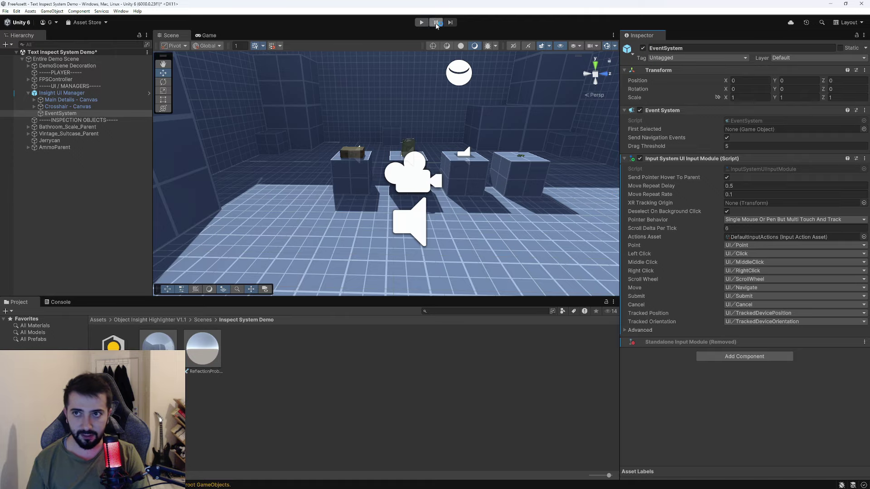
left_click(421, 23)
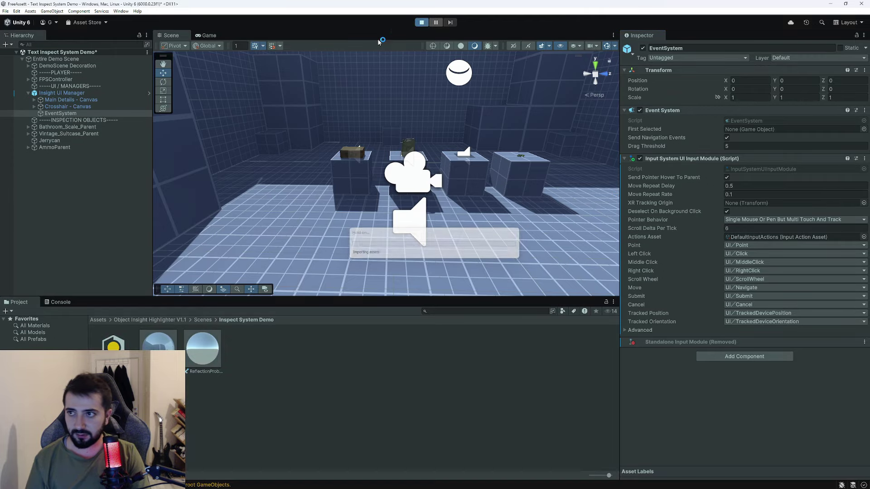
key("w")
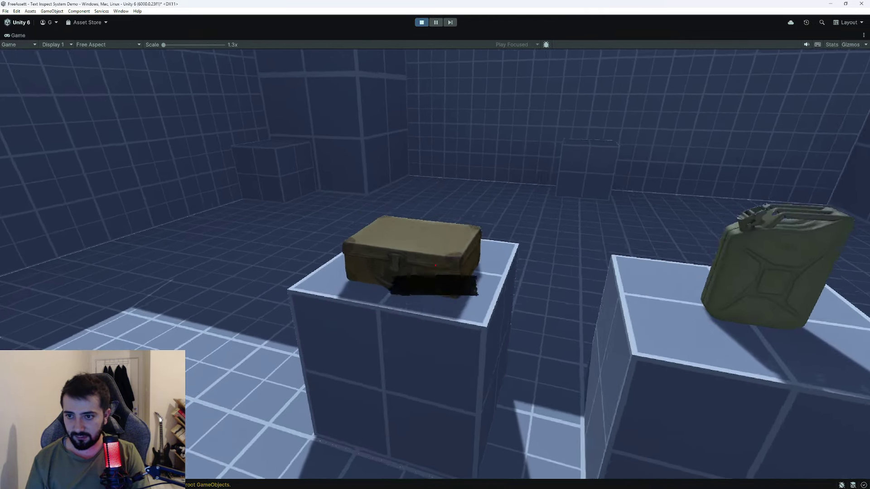
key("w")
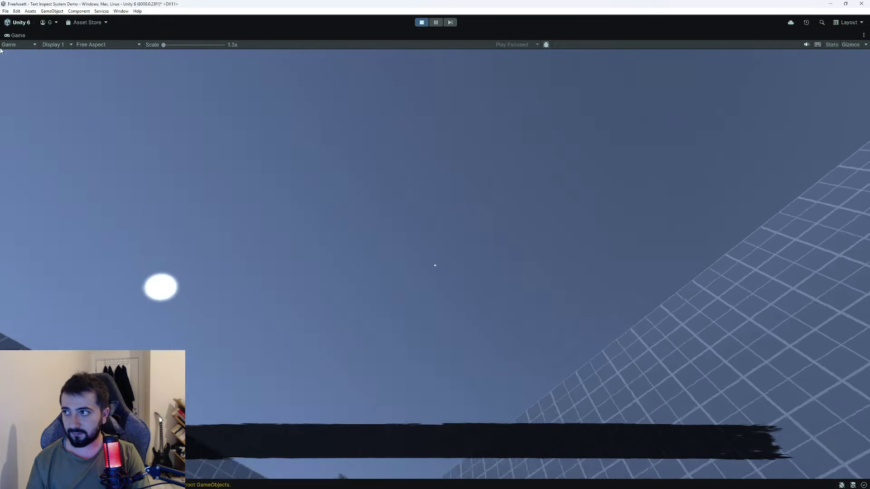
double_click(12, 36)
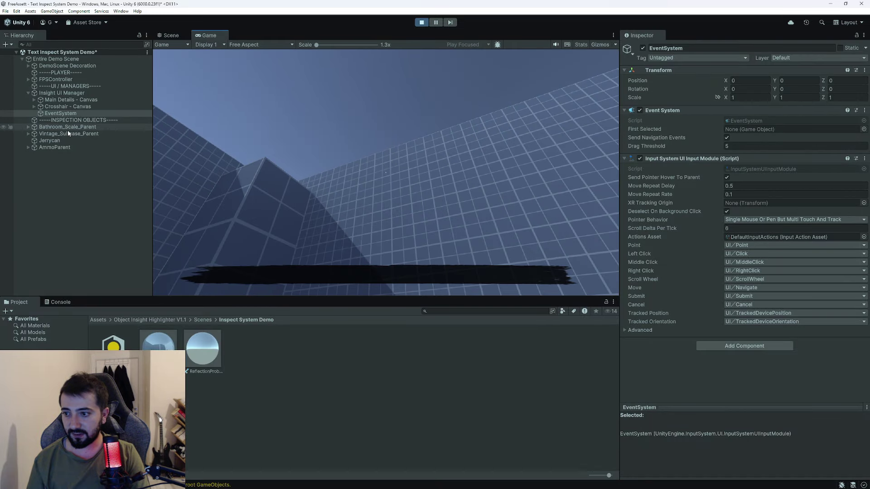
- Stop Play mode and select UI - Object Name (TMP) under Main Details - Canvas
left_click(422, 24)
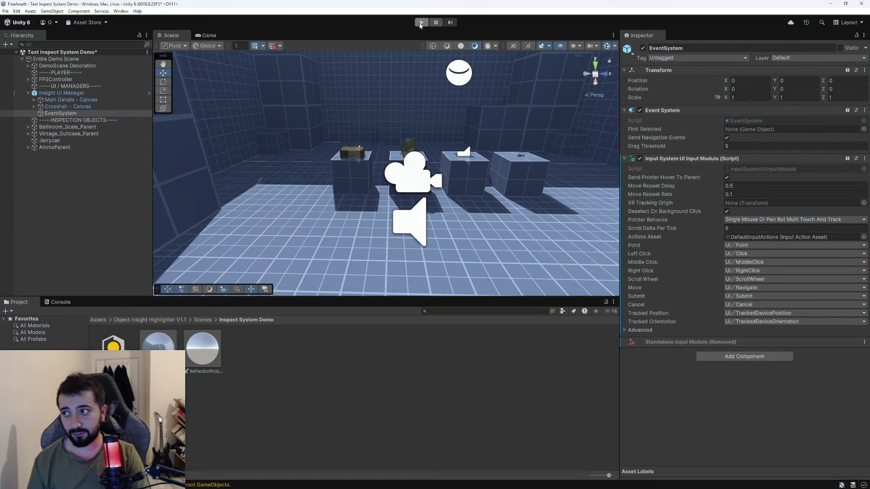
left_click(210, 324)
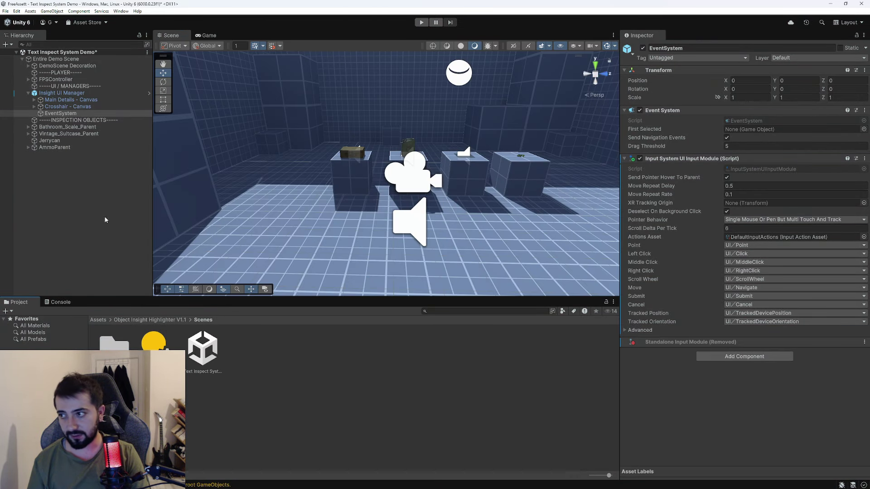
left_click(52, 100)
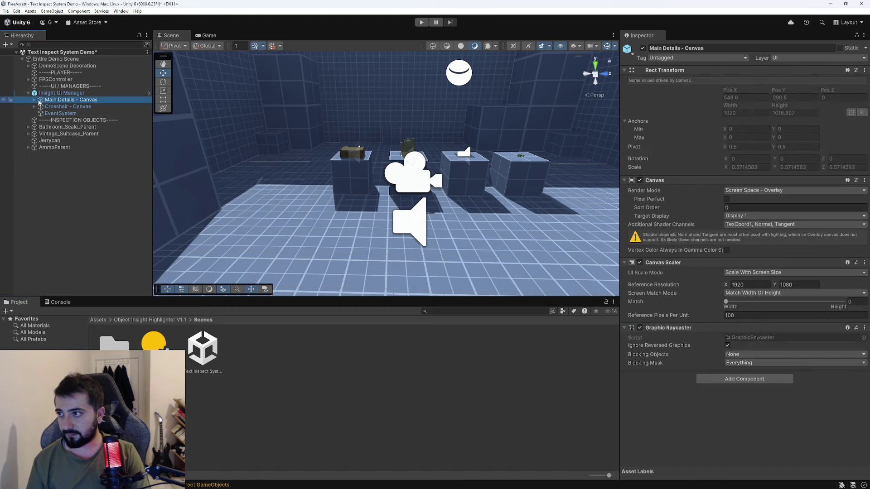
left_click(34, 100)
left_click(57, 107)
double_click(57, 107)
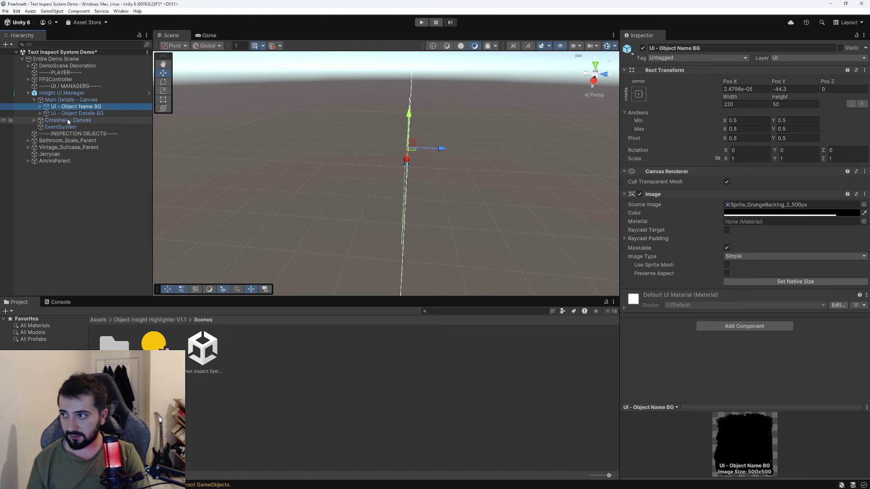
left_click(40, 106)
double_click(84, 113)
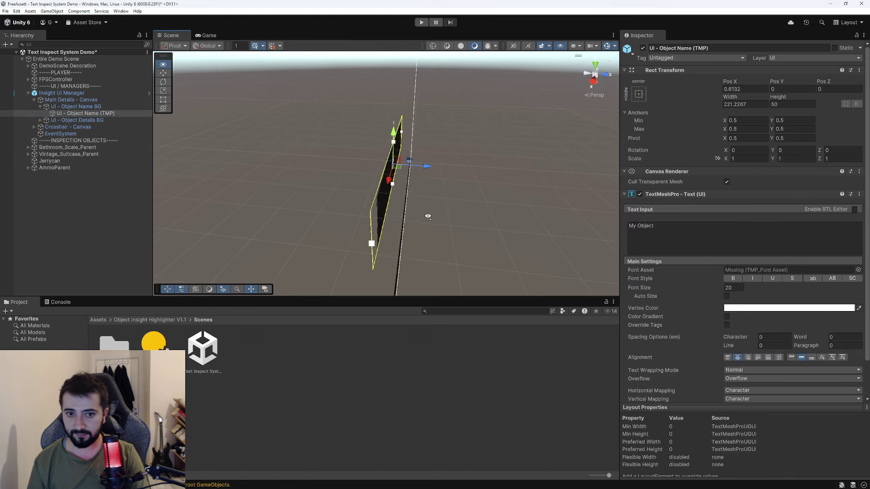
- Import the TMP Essential Resources, close the importer and clear the Console
left_click(417, 346)
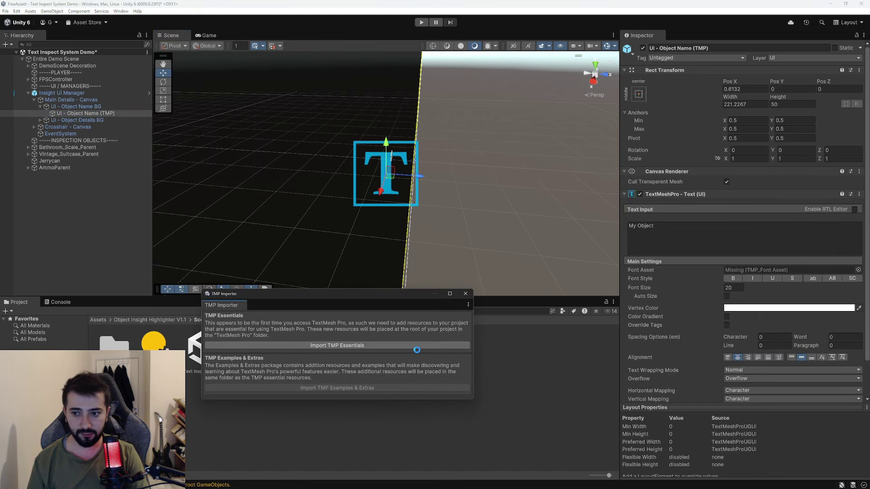
left_click(465, 294)
left_click(60, 302)
left_click(8, 312)
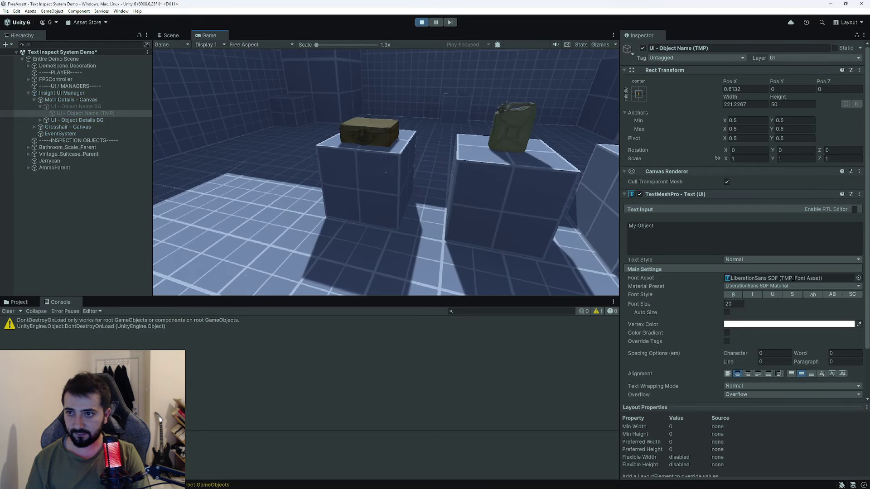
- Walk to the suitcase and 12G Ammo box, inspect the ammo with E, then release control with Escape
key("w")
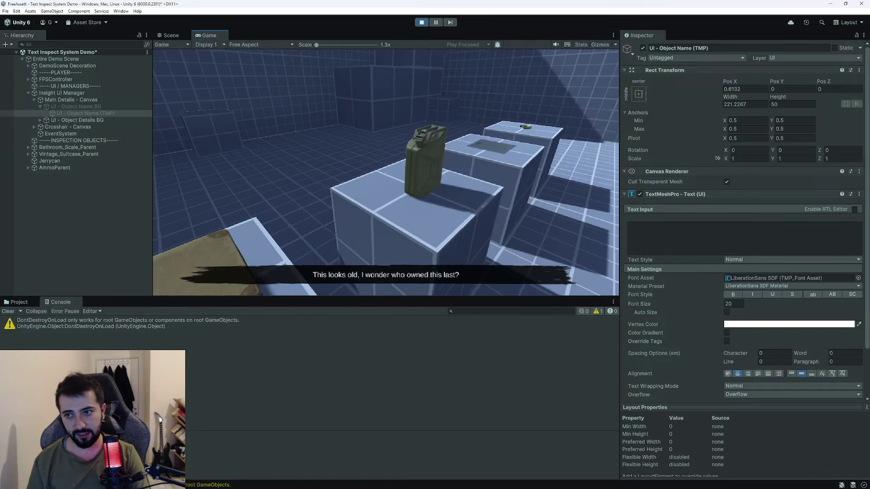
mouse_move(385, 172)
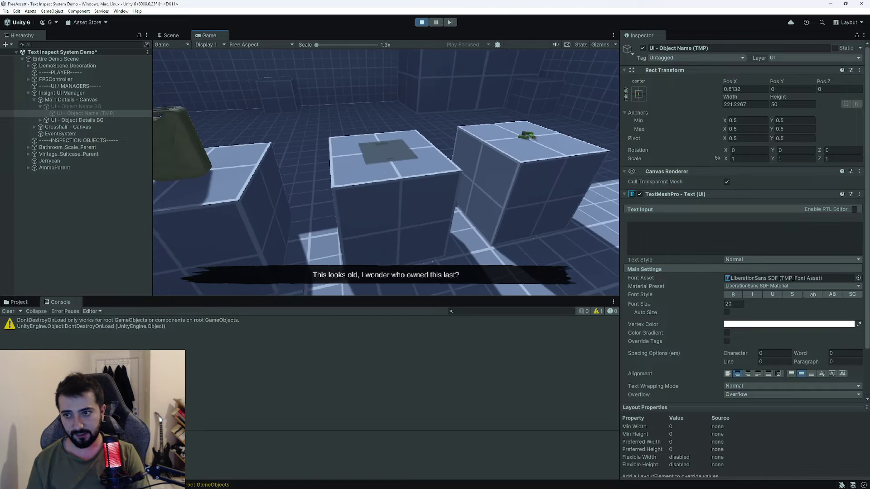
key("w")
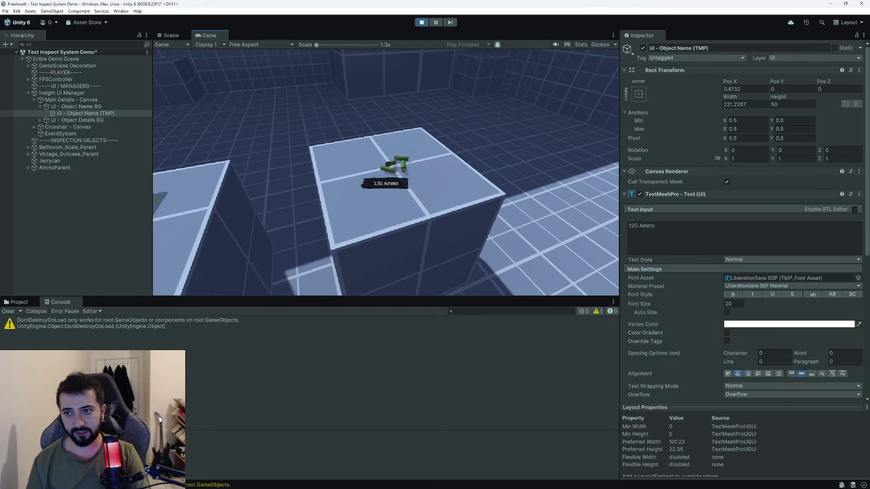
key("e")
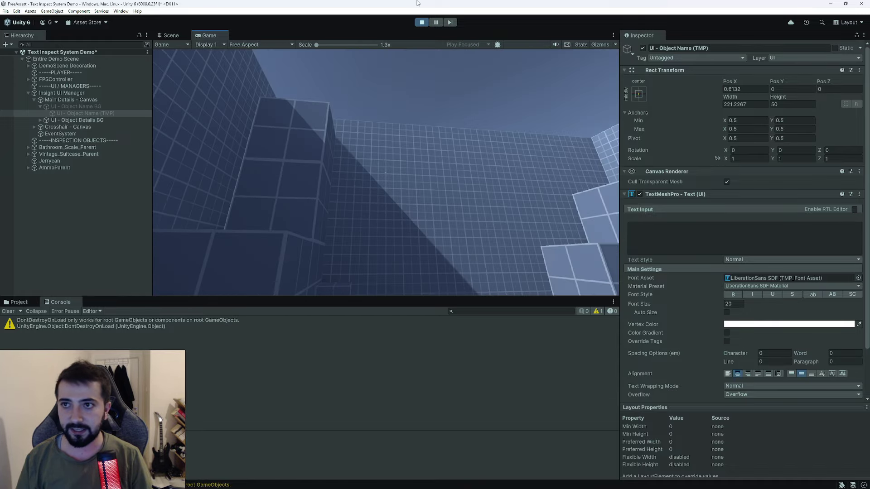
key("Escape")
- Stop Play mode, select FPSController and open FirstPersonController.cs in Visual Studio 2022
left_click(420, 22)
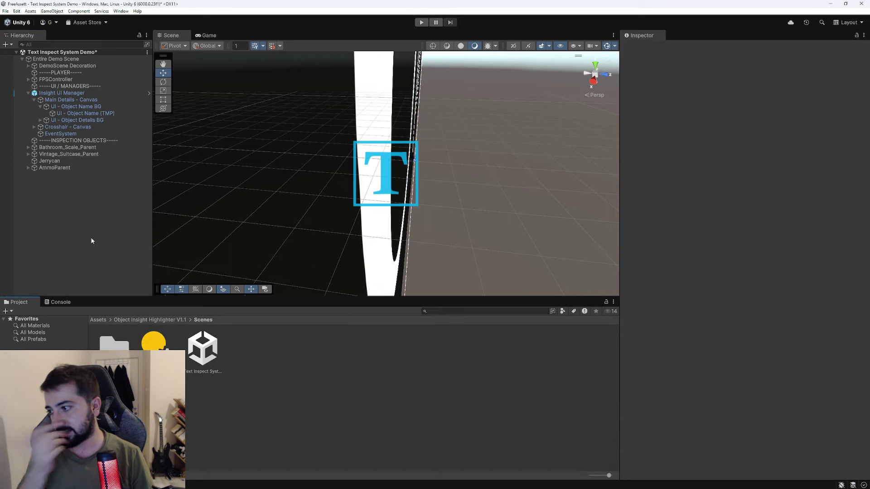
left_click(56, 79)
scroll(653, 331, "down", 10)
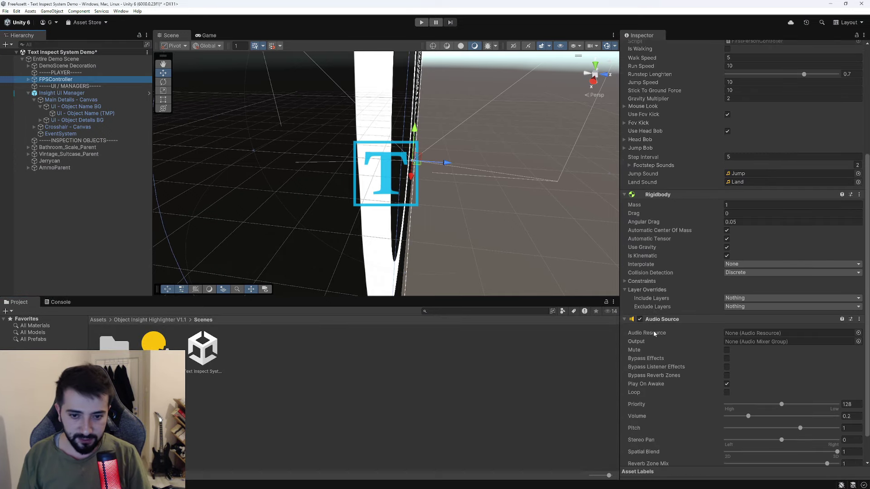
scroll(653, 330, "down", 5)
scroll(748, 317, "up", 5)
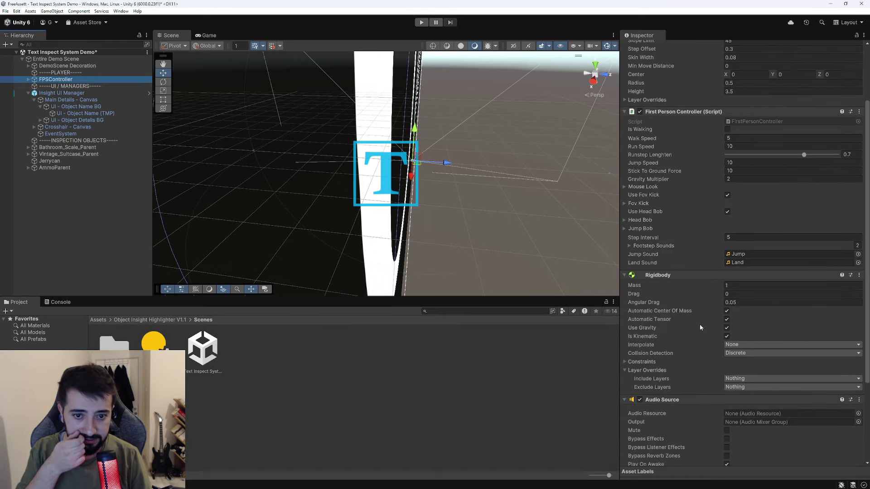
scroll(697, 272, "up", 2)
double_click(750, 167)
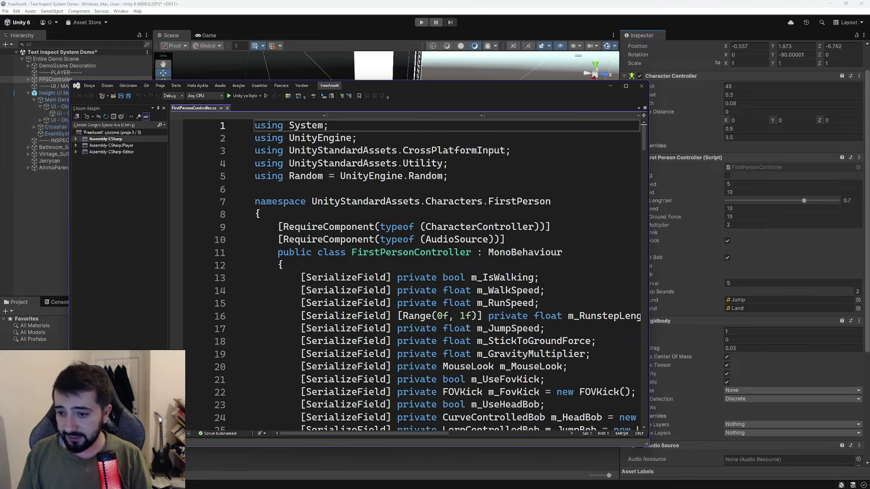
- Maximize Visual Studio and look over FirstPersonController's namespace and serialized field declarations
left_click(626, 85)
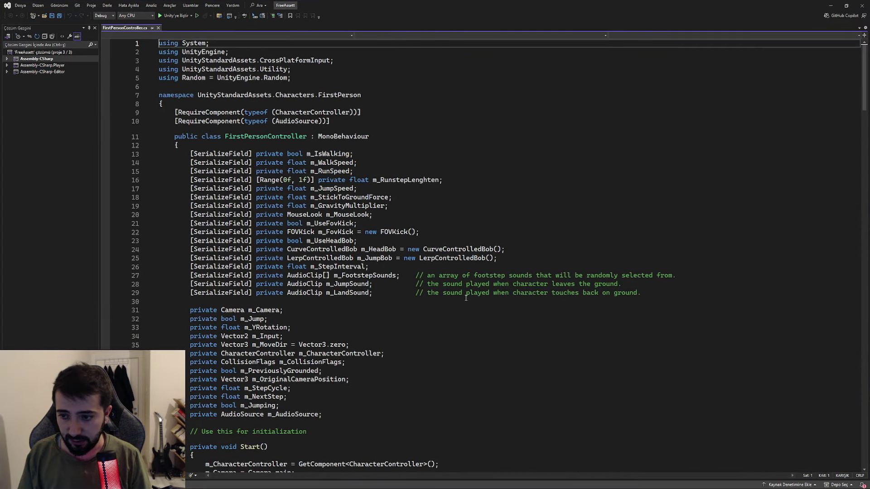
left_click_drag(453, 345, 408, 136)
left_click(407, 121)
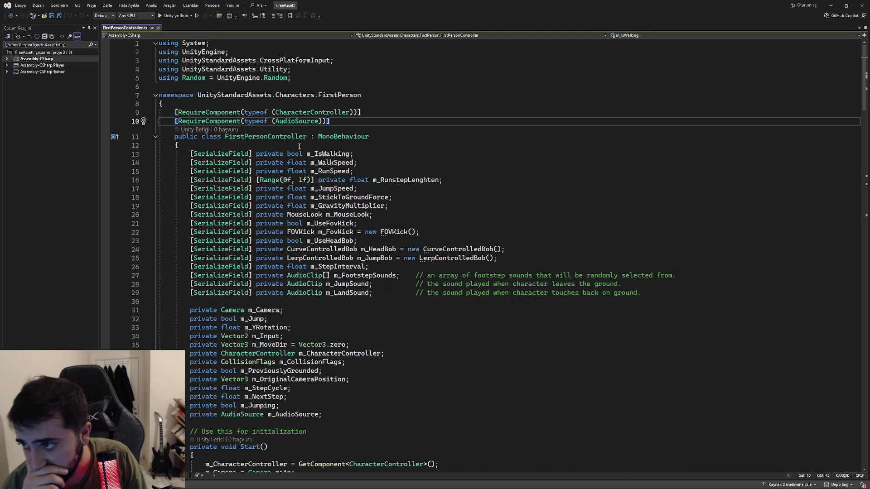
left_click_drag(360, 95, 185, 95)
left_click(419, 231)
scroll(320, 319, "down", 6)
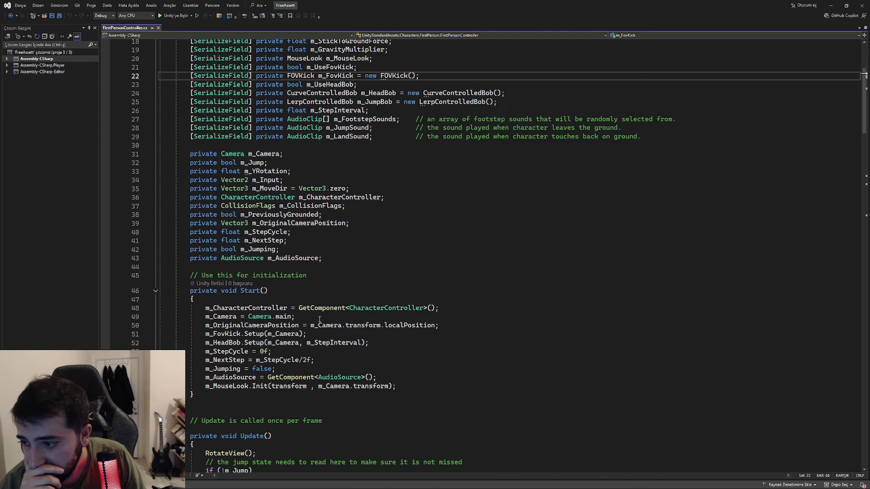
scroll(292, 171, "up", 2)
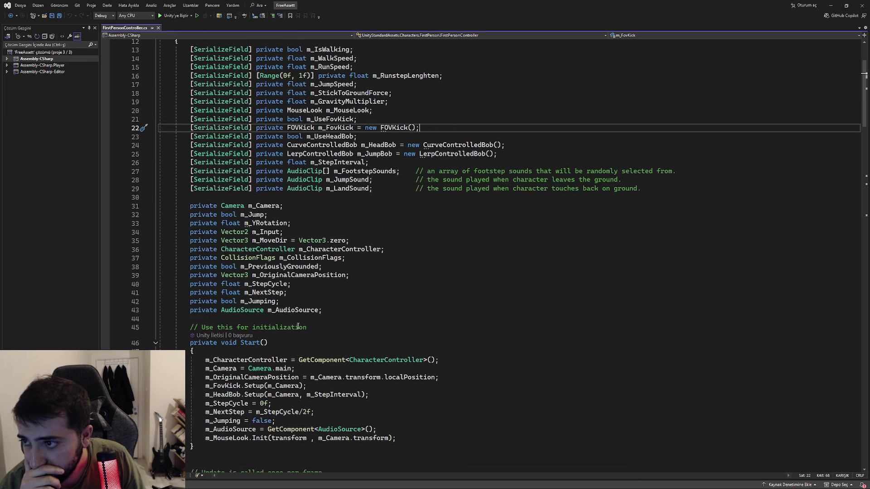
scroll(292, 171, "up", 4)
left_click_drag(343, 94, 197, 95)
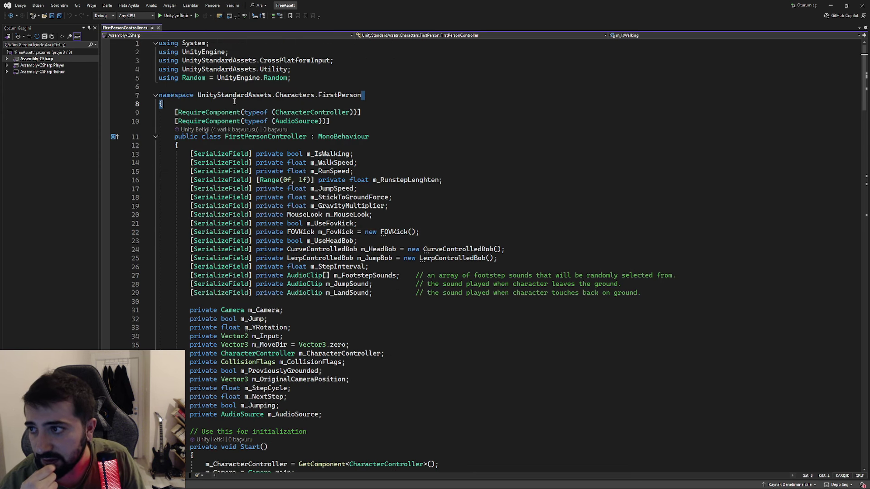
left_click(470, 144)
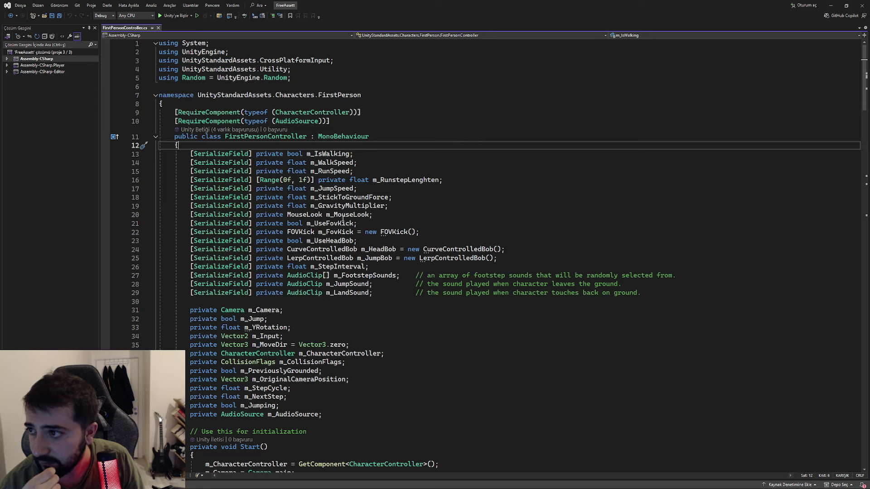
- Scroll FirstPersonController.cs to its end, then minimize Visual Studio to return to Unity
scroll(343, 219, "down", 7)
scroll(343, 218, "down", 6)
scroll(343, 218, "down", 5)
scroll(337, 379, "down", 6)
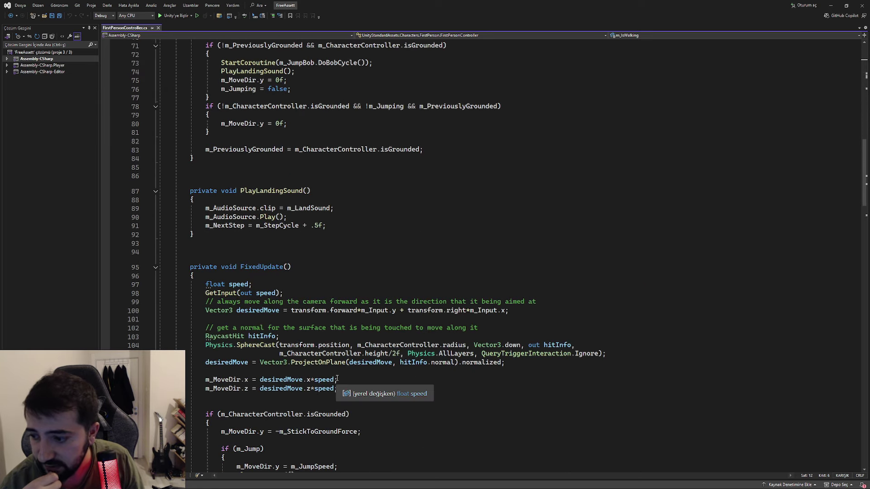
scroll(337, 379, "down", 6)
scroll(408, 293, "down", 4)
scroll(383, 320, "down", 6)
scroll(323, 362, "down", 5)
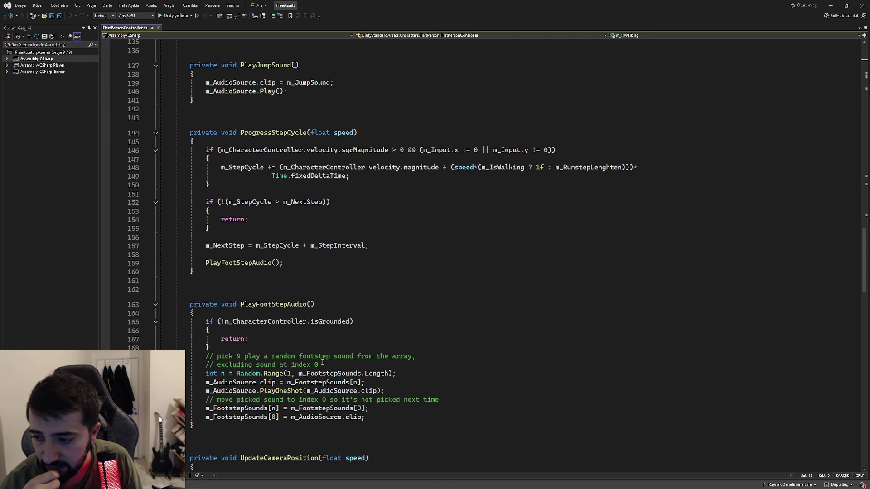
scroll(425, 384, "down", 4)
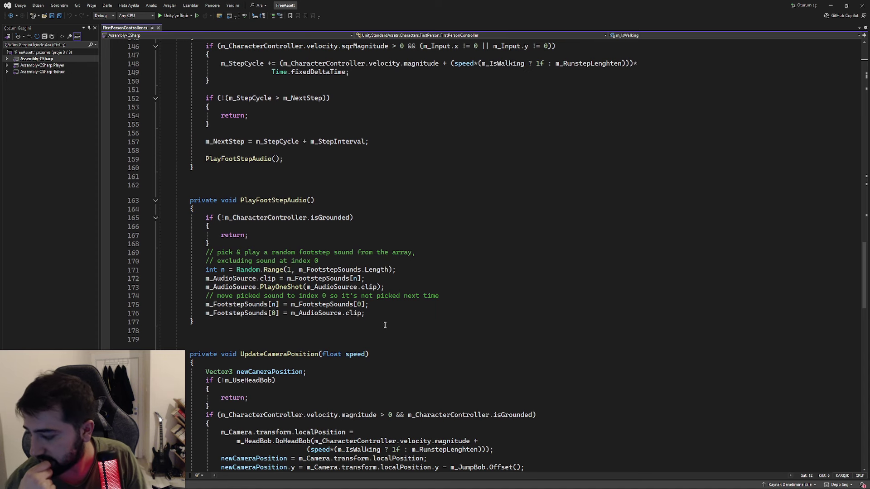
scroll(384, 325, "down", 5)
scroll(383, 326, "down", 5)
scroll(380, 327, "down", 6)
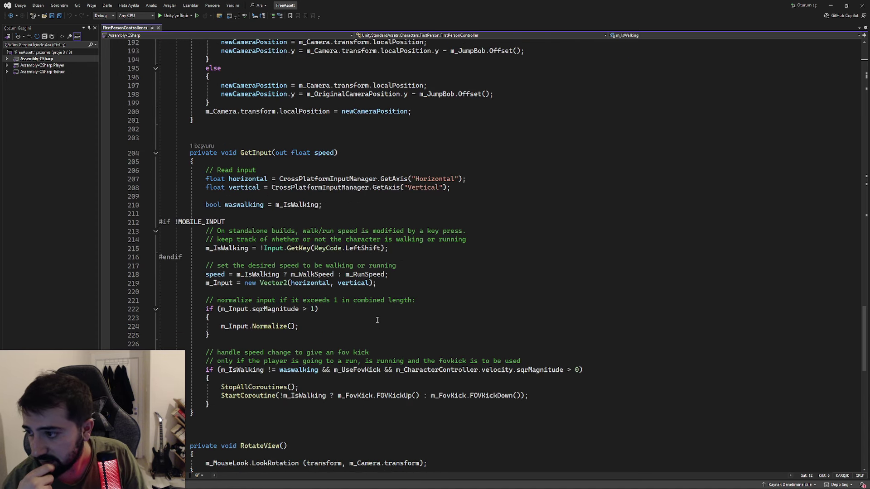
scroll(377, 320, "down", 2)
scroll(300, 403, "down", 7)
scroll(301, 404, "down", 2)
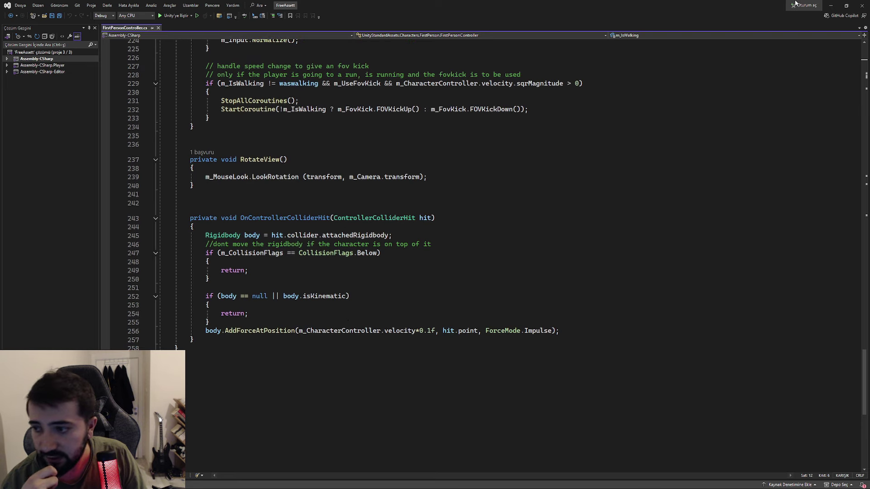
left_click(830, 6)
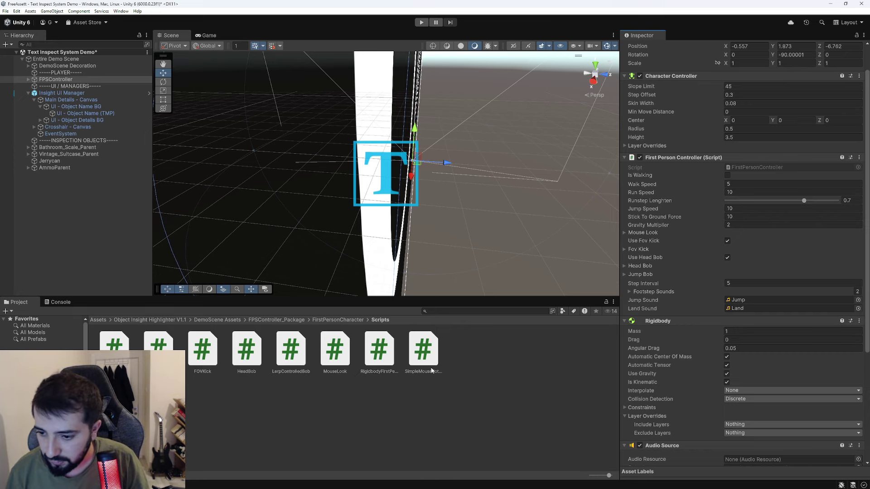
- Open Insight UI Manager's TextInspectUIManager.cs and look over its serialized settings fields
left_click(50, 93)
double_click(764, 141)
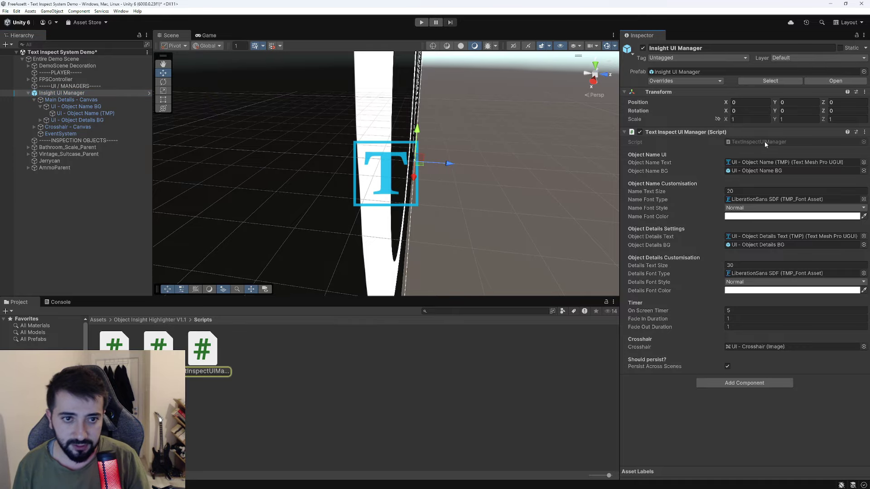
left_click(389, 370)
left_click_drag(388, 369, 190, 127)
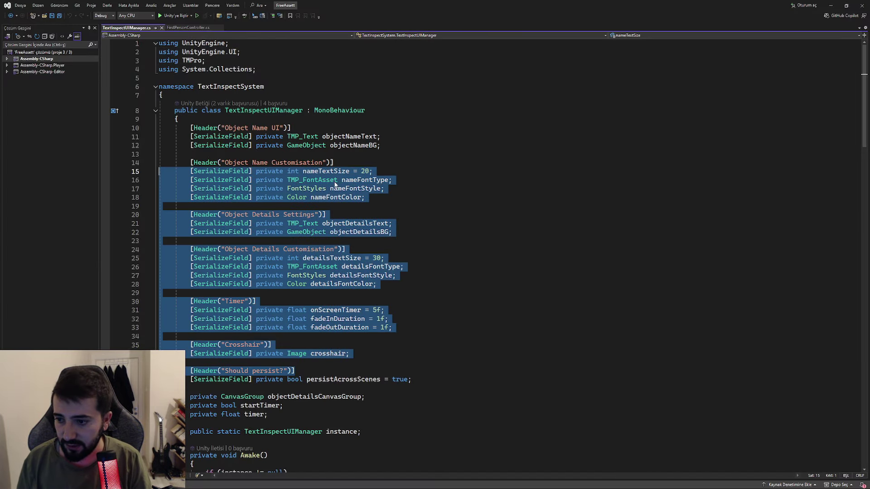
left_click(394, 180)
scroll(439, 329, "up", 2, "ctrl")
scroll(438, 329, "down", 6)
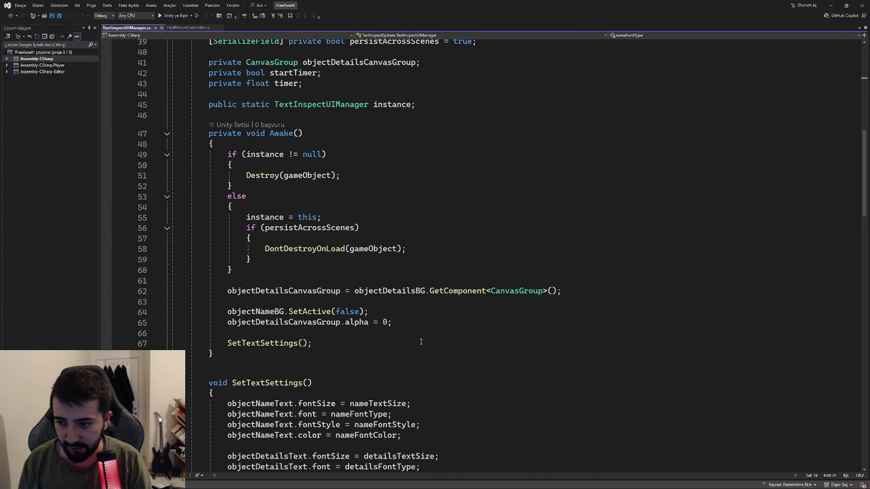
scroll(439, 329, "down", 4)
- Review the SetTextSettings method and remaining code, then minimize Visual Studio back to Unity
left_click_drag(195, 402, 191, 254)
scroll(429, 280, "down", 13)
scroll(429, 280, "down", 7)
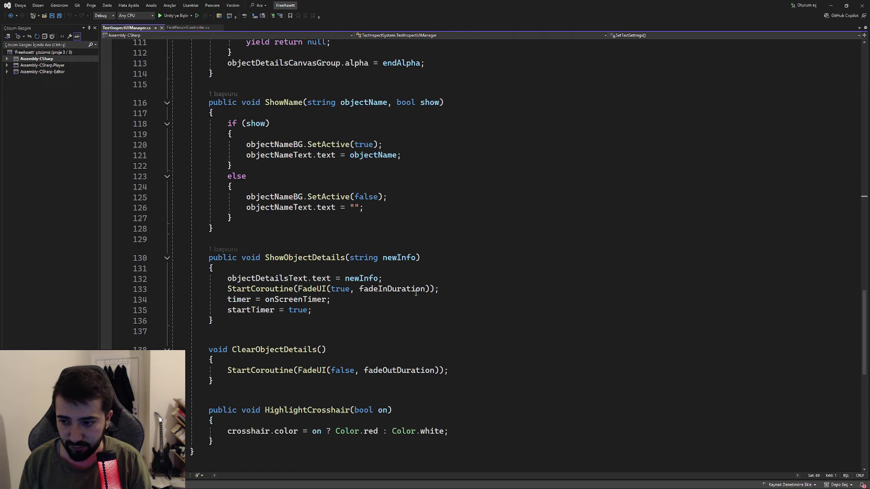
scroll(340, 308, "down", 5)
left_click_drag(248, 295, 222, 252)
left_click(272, 111)
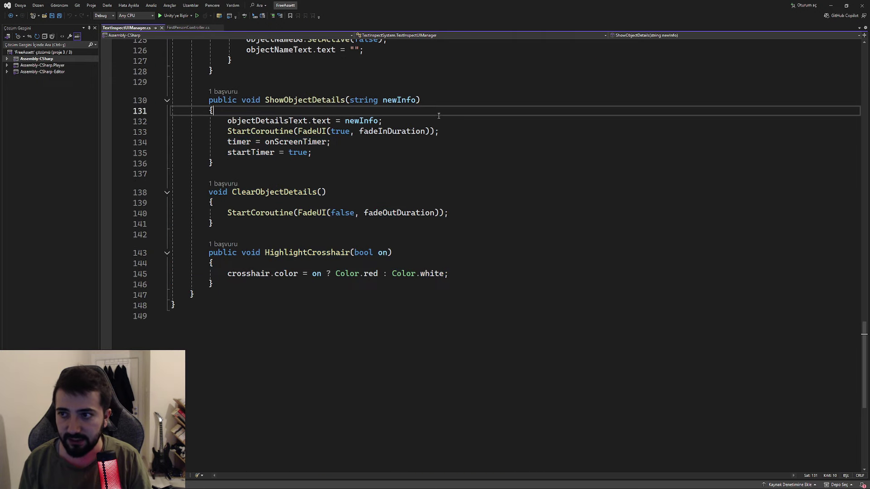
scroll(419, 222, "up", 7)
left_click_drag(245, 289, 175, 168)
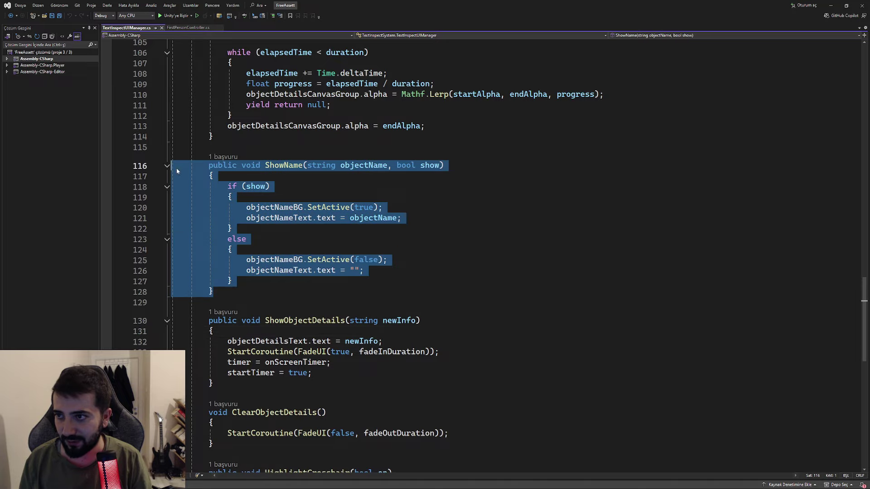
scroll(272, 181, "up", 6)
scroll(310, 154, "up", 14)
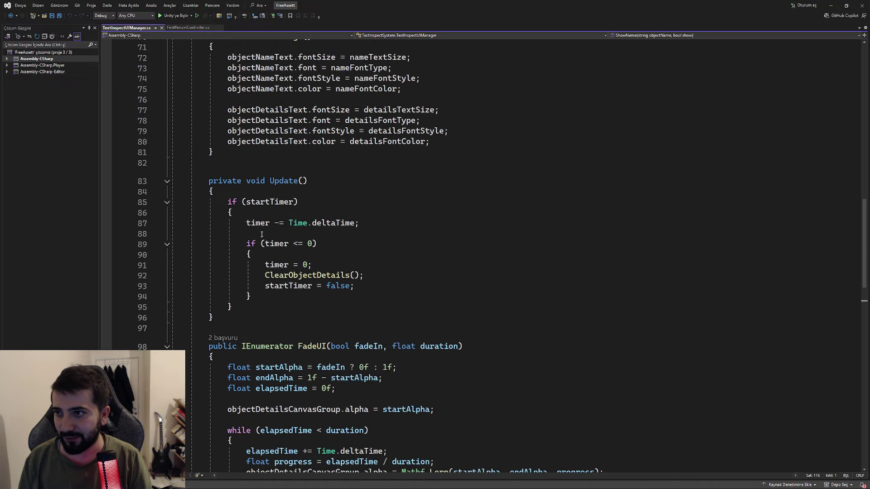
left_click_drag(335, 5, 334, 130)
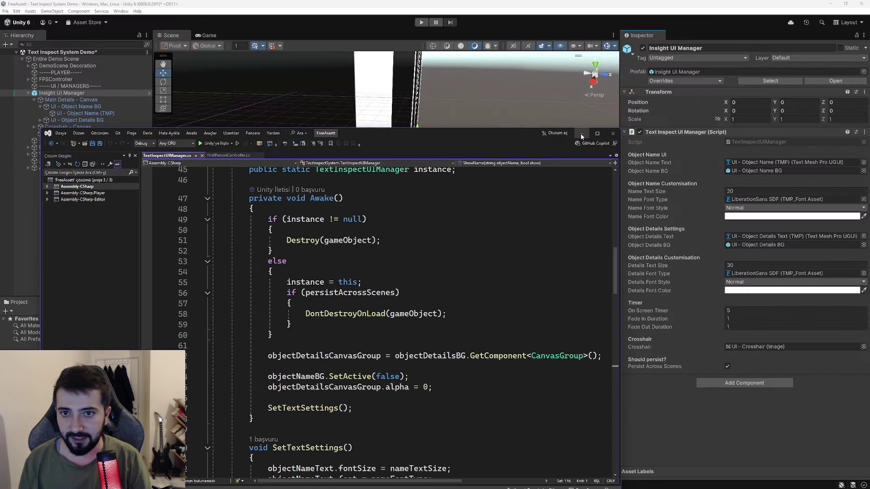
left_click(335, 113)
right_click_drag(334, 114, 285, 152)
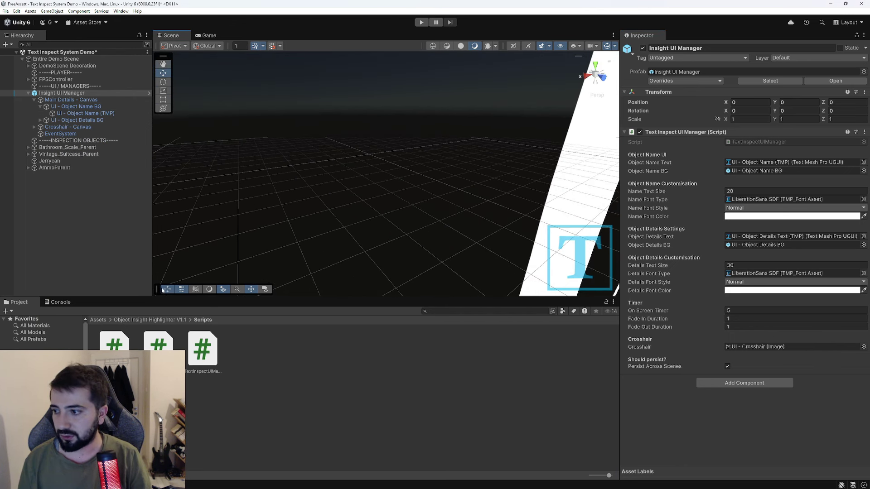
- Go to the DemoScene Assets Prefabs folder and open the Entire Demo Scene prefab
left_click(172, 320)
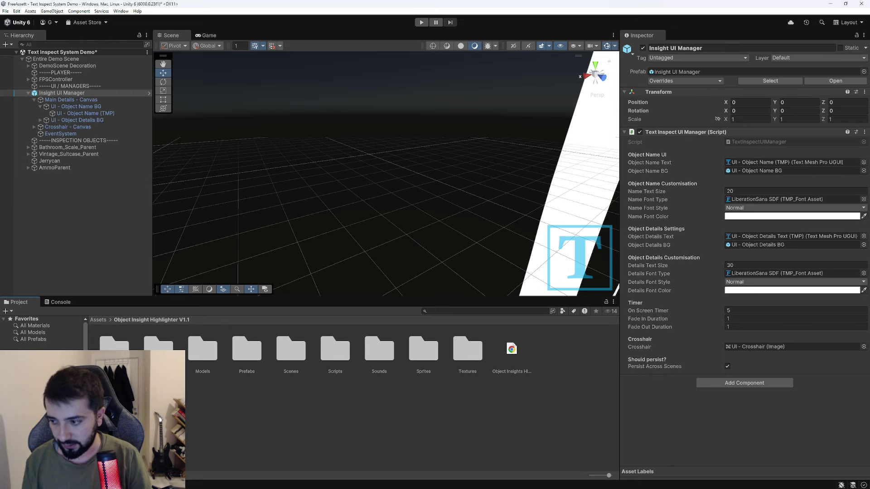
left_click(114, 346)
double_click(261, 356)
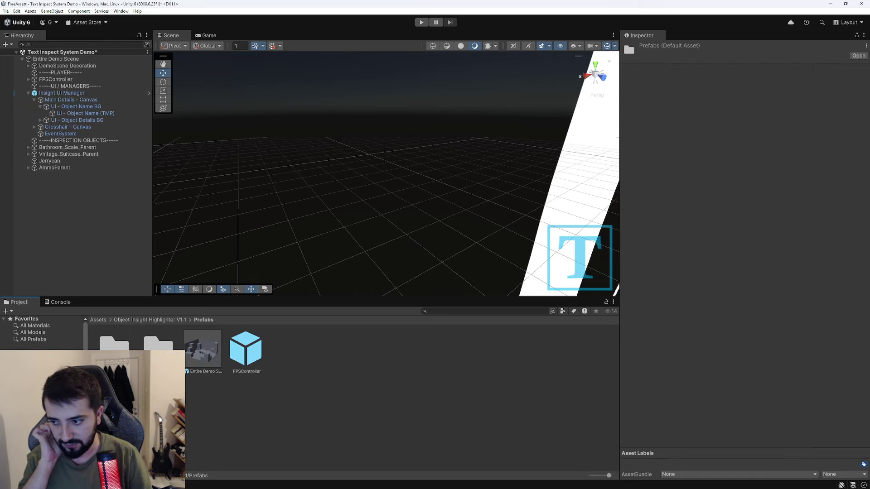
double_click(199, 362)
mouse_move(423, 242)
left_mouse_down("alt")
mouse_move(208, 241)
mouse_move(381, 218)
mouse_move(539, 215)
left_mouse_up("alt")
scroll(385, 219, "up", 10)
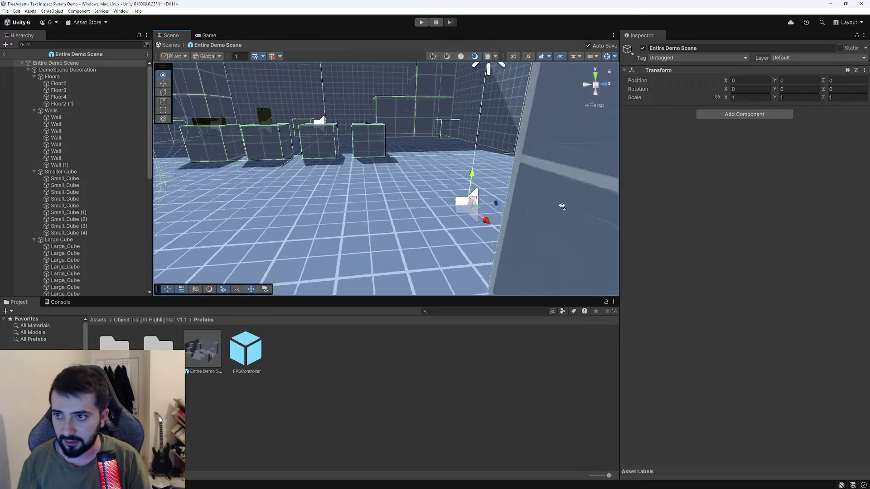
- Open FPSController, then the Managers > Insight UI Manager prefab and its TextInspectUIManager script
double_click(245, 358)
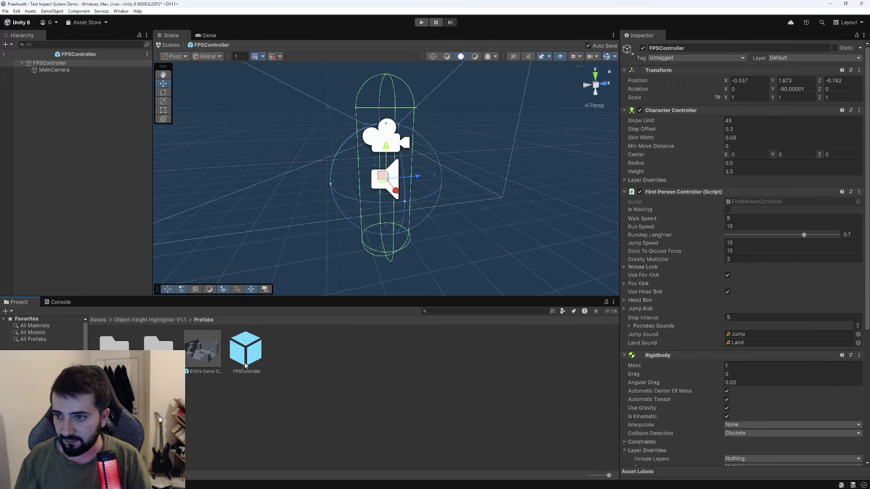
scroll(724, 320, "down", 5)
scroll(699, 314, "down", 2)
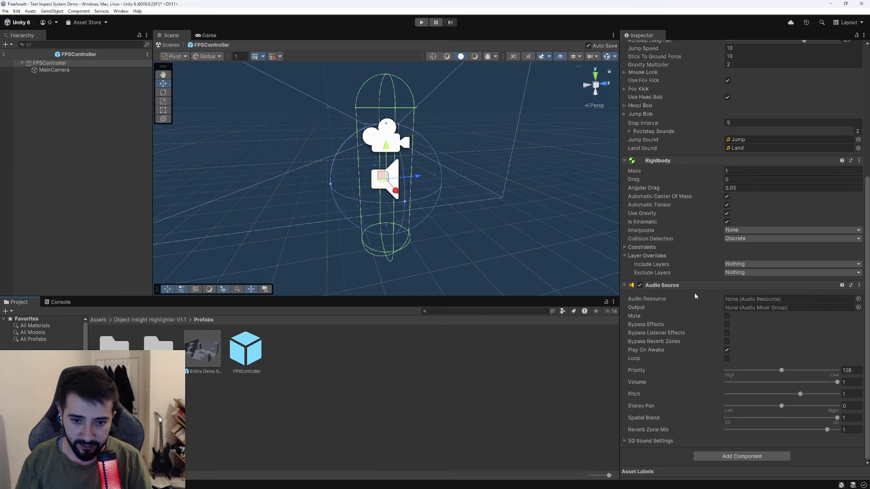
scroll(696, 297, "up", 4)
double_click(114, 343)
double_click(113, 342)
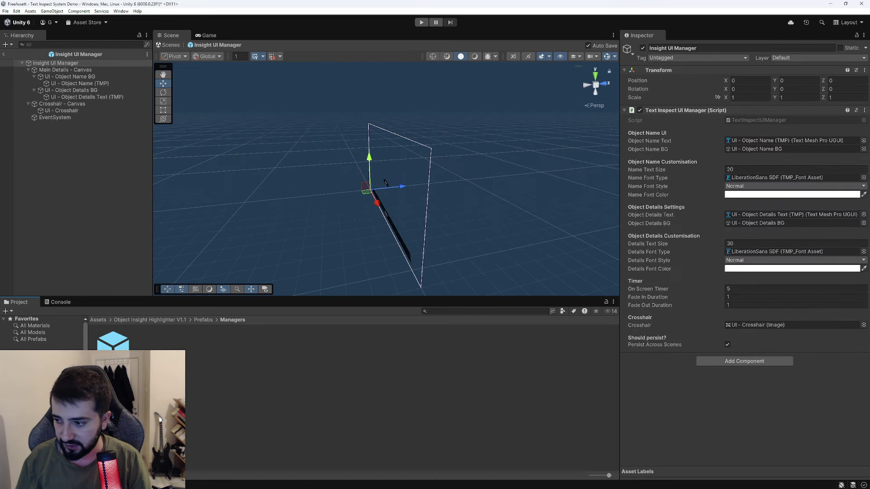
double_click(764, 119)
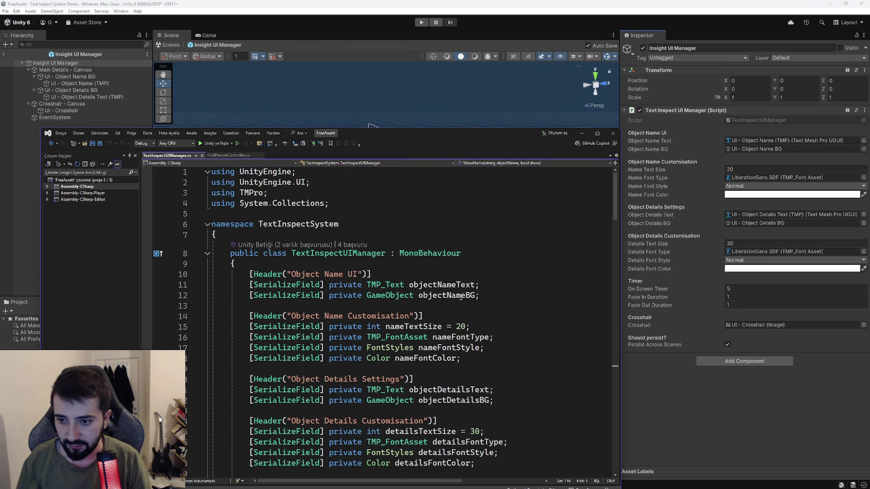
- Read the fade loop and ShowName code (lines 105–117) in TextInspectUIManager.cs, then minimize Visual Studio
left_click(471, 310)
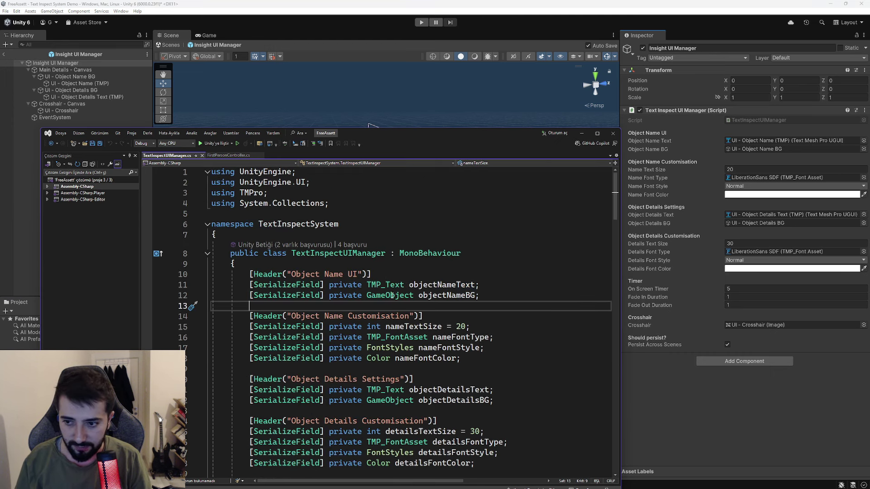
scroll(391, 295, "down", 4)
scroll(408, 296, "down", 6)
scroll(431, 299, "down", 8)
scroll(455, 301, "down", 8)
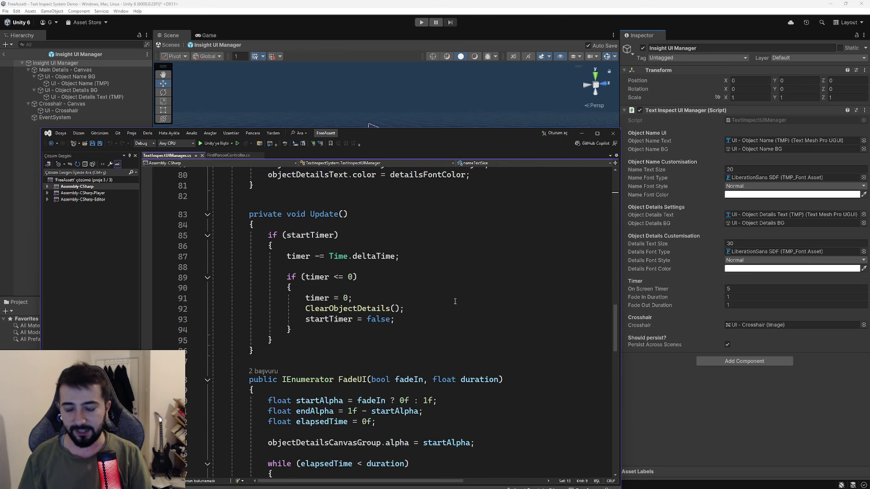
scroll(455, 301, "down", 6)
left_click_drag(414, 415, 237, 252)
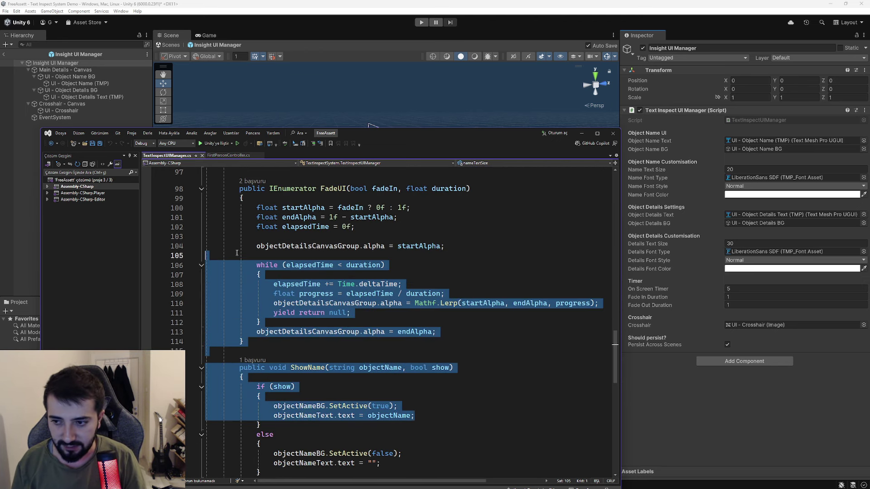
left_click(237, 253)
scroll(390, 309, "up", 1)
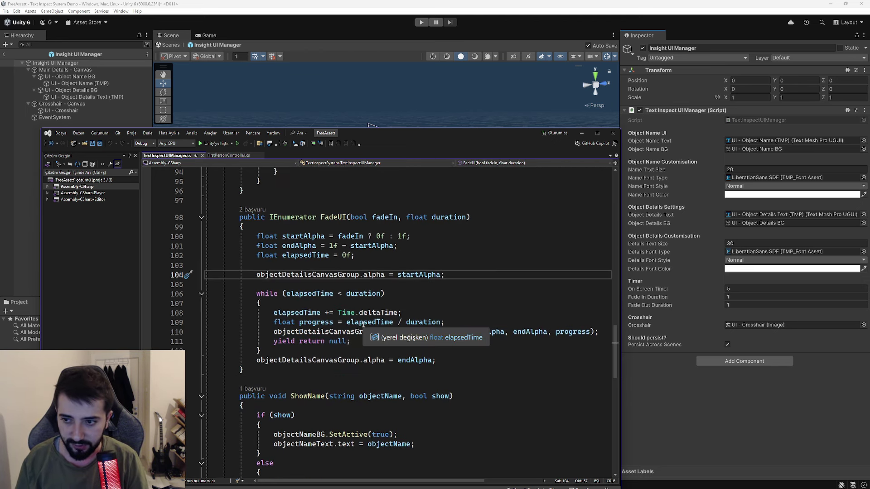
scroll(408, 299, "down", 13)
left_click(581, 133)
mouse_move(390, 254)
left_mouse_down("alt")
mouse_move(406, 229)
mouse_move(249, 167)
left_mouse_up("alt")
- Frame the 'My Object' name label, exit prefab mode, and select the ammo pickup on its pedestal
double_click(80, 83)
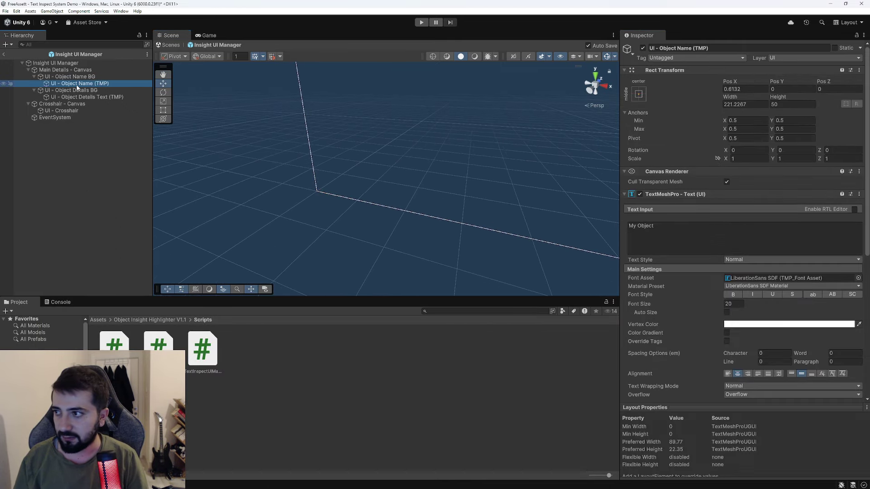
right_click_drag(353, 197, 349, 268)
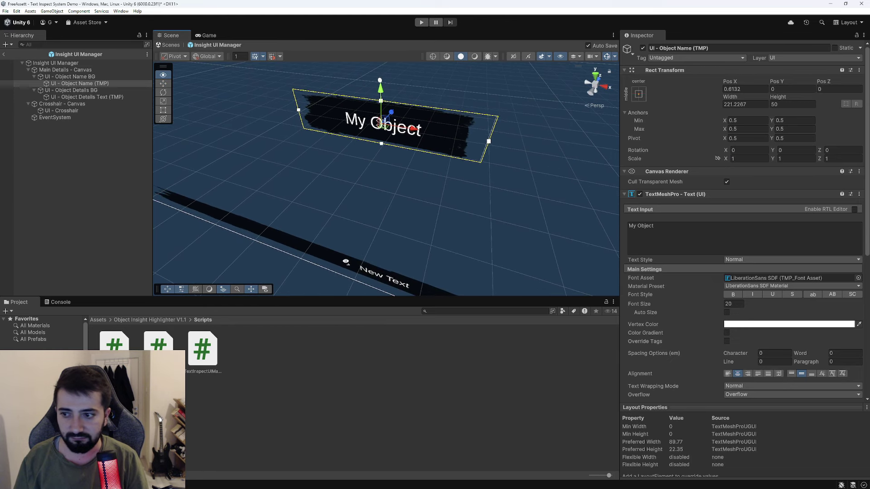
left_click(3, 53)
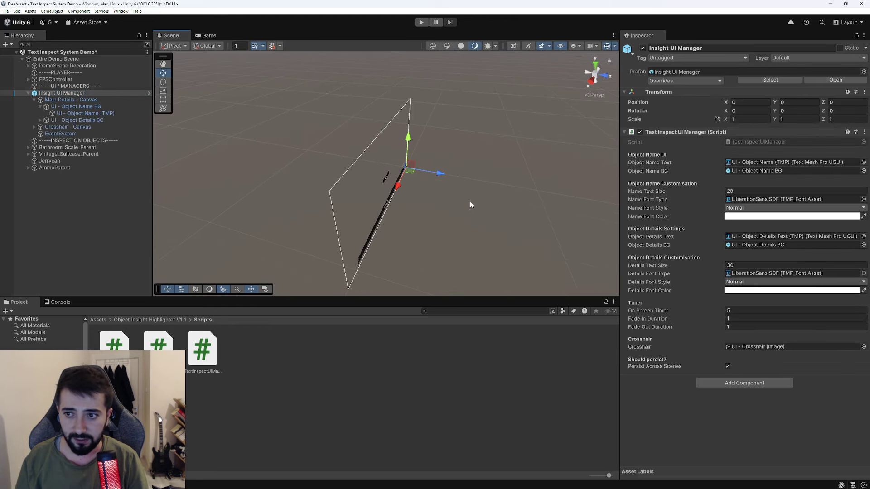
mouse_move(469, 202)
left_mouse_down("alt")
mouse_move(471, 166)
mouse_move(520, 151)
left_mouse_up("alt")
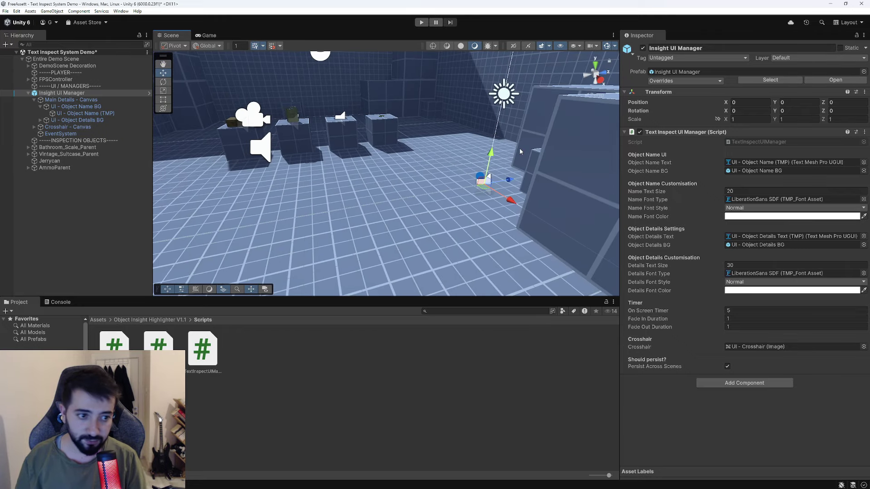
mouse_move(402, 185)
right_mouse_down()
mouse_move(493, 205)
mouse_move(586, 202)
right_mouse_up()
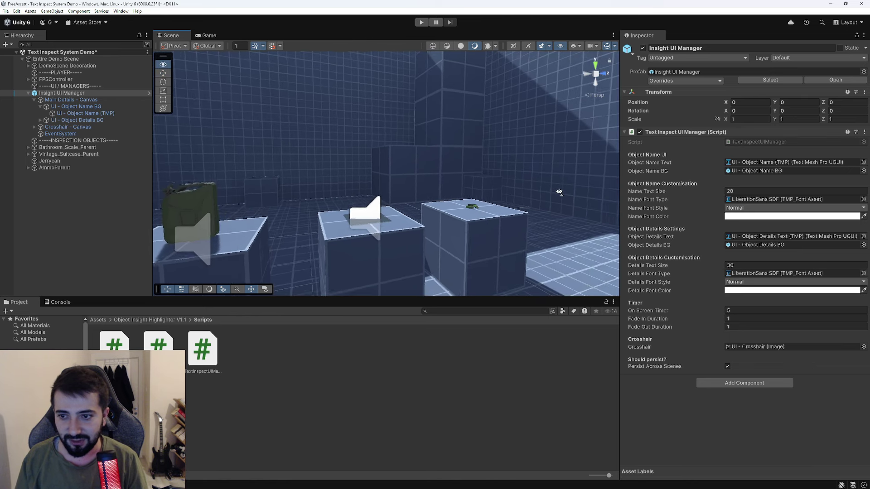
left_click(493, 245)
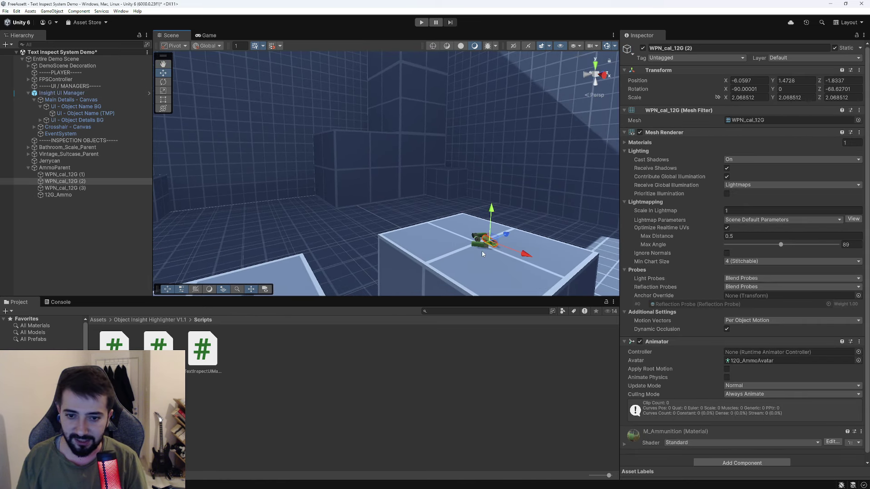
- Open AmmoParent's TextInspectItem script and review its Awake and show-name/details methods
left_click(90, 167)
right_click_drag(426, 227, 453, 229)
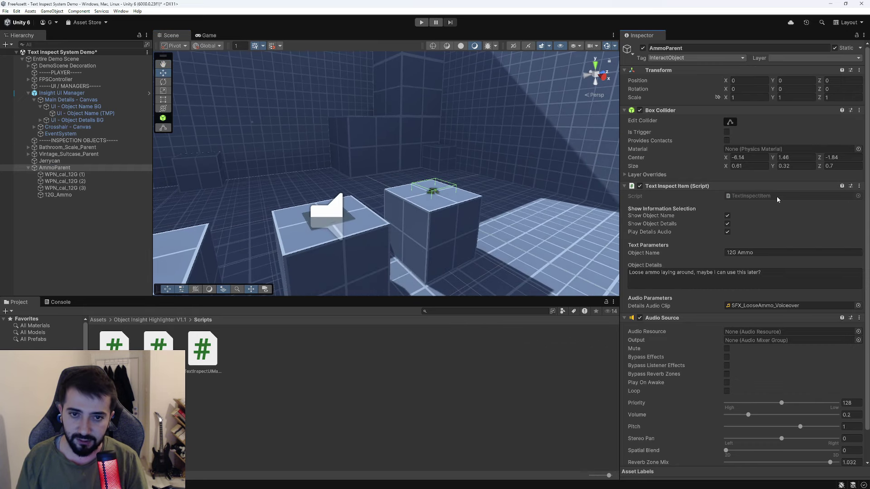
double_click(777, 197)
scroll(351, 317, "down", 5)
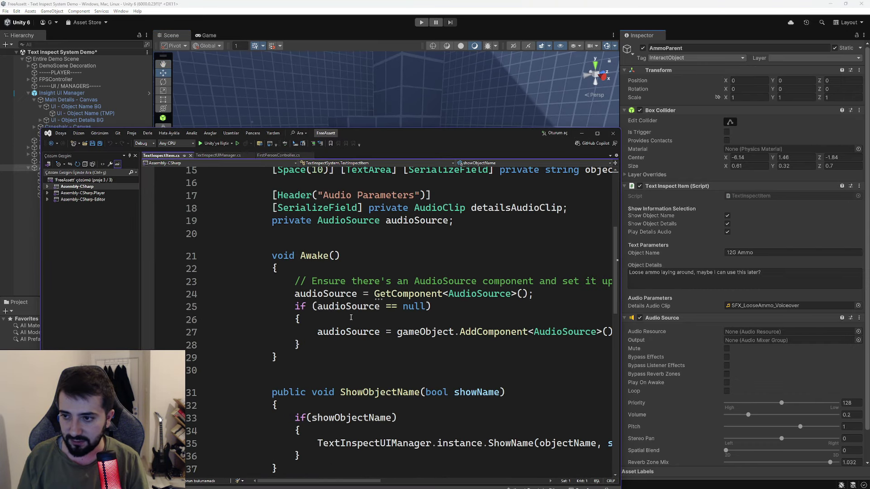
scroll(350, 317, "down", 5, "ctrl")
left_click_drag(425, 145, 422, 5)
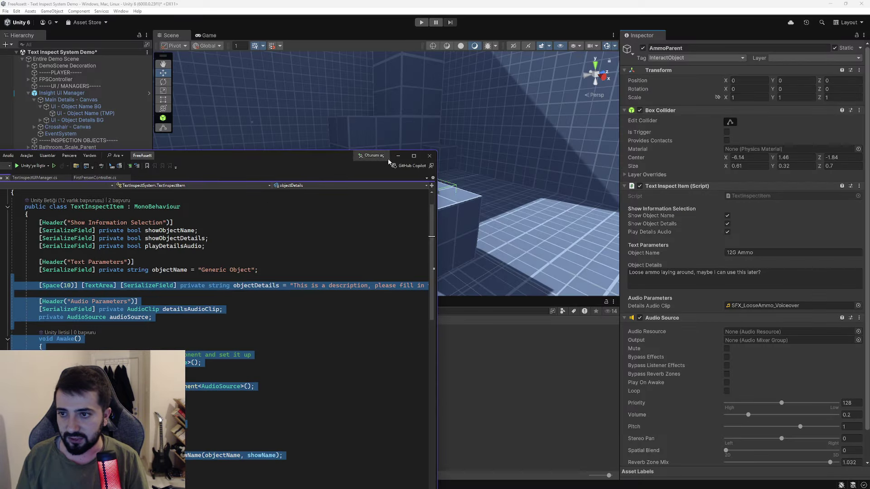
left_click(719, 194)
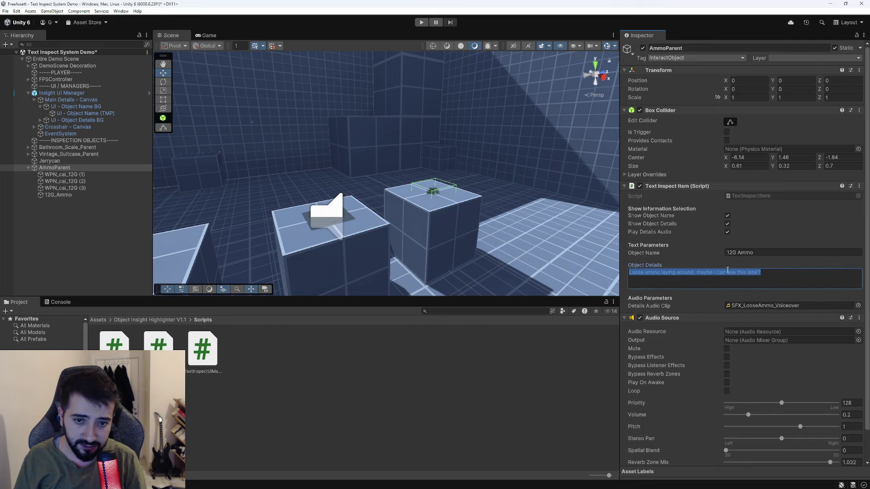
left_click(750, 259)
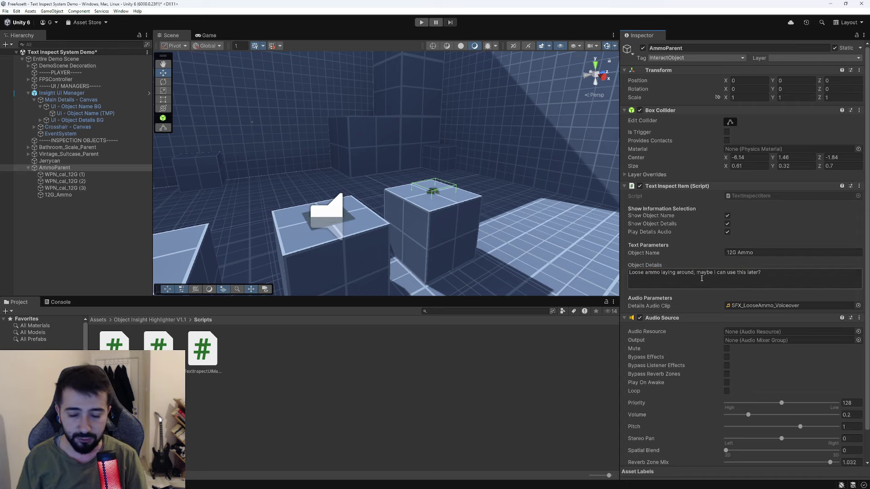
right_click_drag(346, 238, 349, 253)
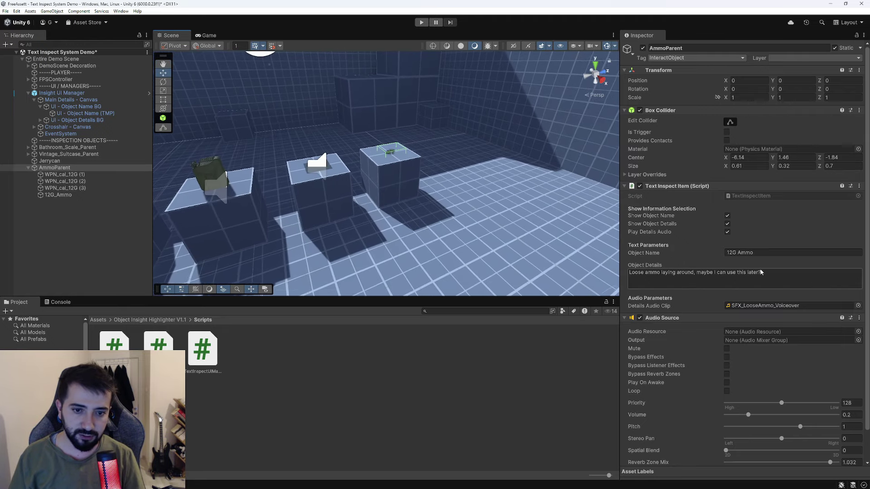
scroll(792, 289, "down", 2)
scroll(690, 341, "up", 2)
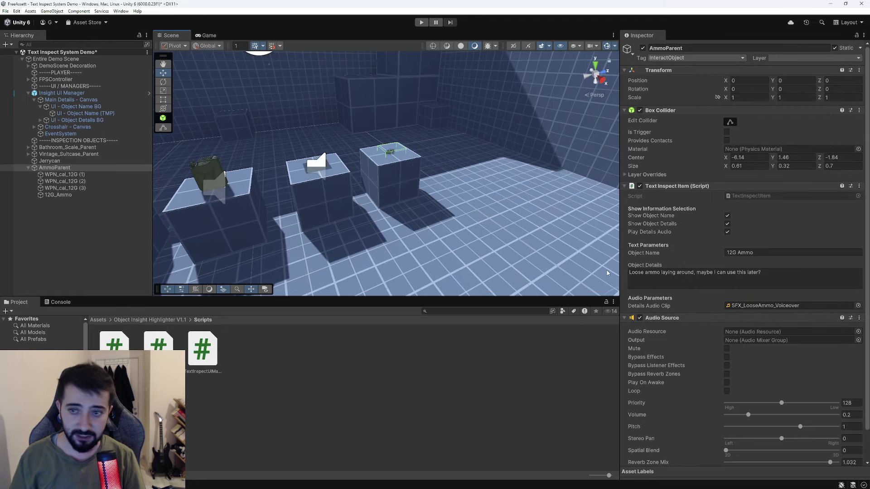
key("f")
- Dismiss the ammo context menu, orbit the room, and inspect Large_Cube and Floor2
right_click(390, 202)
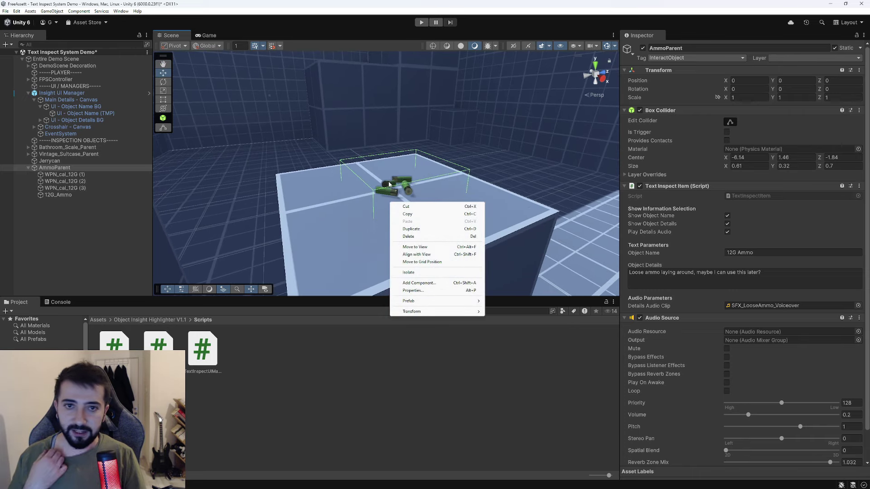
right_click_drag(212, 224, 418, 185)
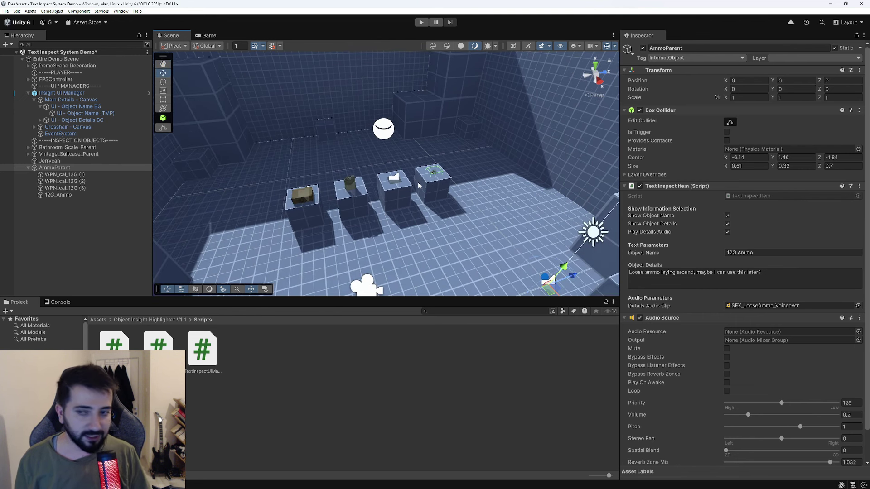
mouse_move(320, 159)
right_mouse_down()
mouse_move(482, 130)
mouse_move(397, 200)
right_mouse_up()
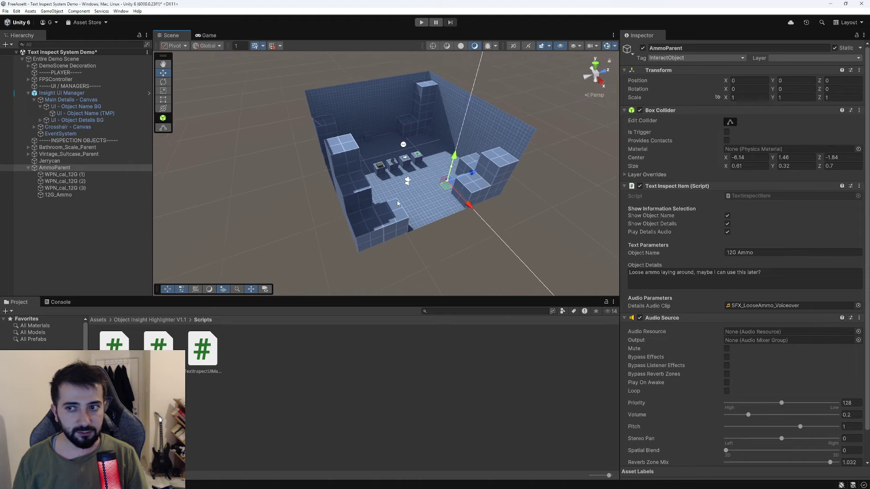
left_click(376, 203)
scroll(395, 215, "down", 2)
left_click(452, 195)
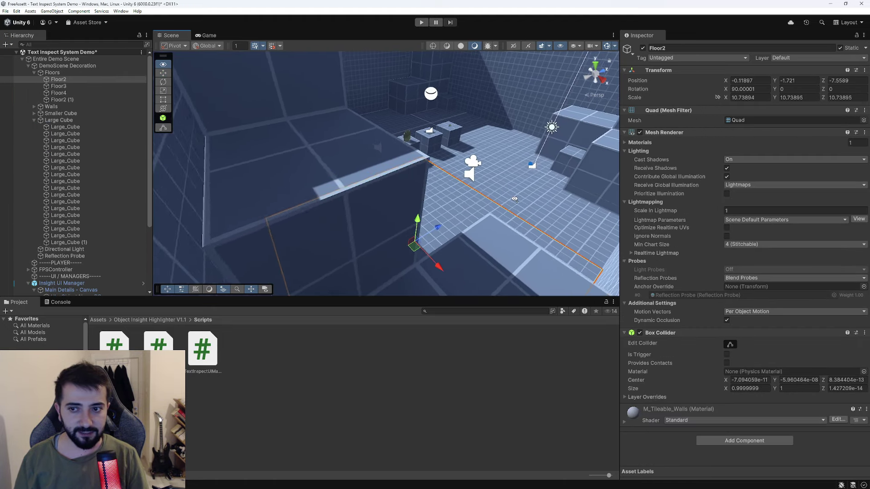
mouse_move(453, 194)
right_mouse_down()
mouse_move(497, 188)
mouse_move(438, 193)
right_mouse_up()
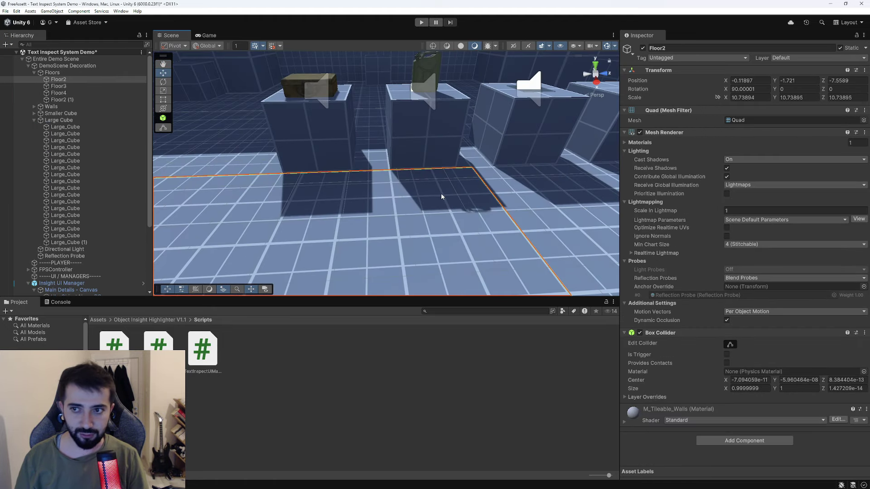
scroll(415, 194, "down", 3)
- Select the four Small_Cube pedestals (1)–(4) holding the inspection items
left_click(359, 166)
right_click_drag(361, 232, 398, 211)
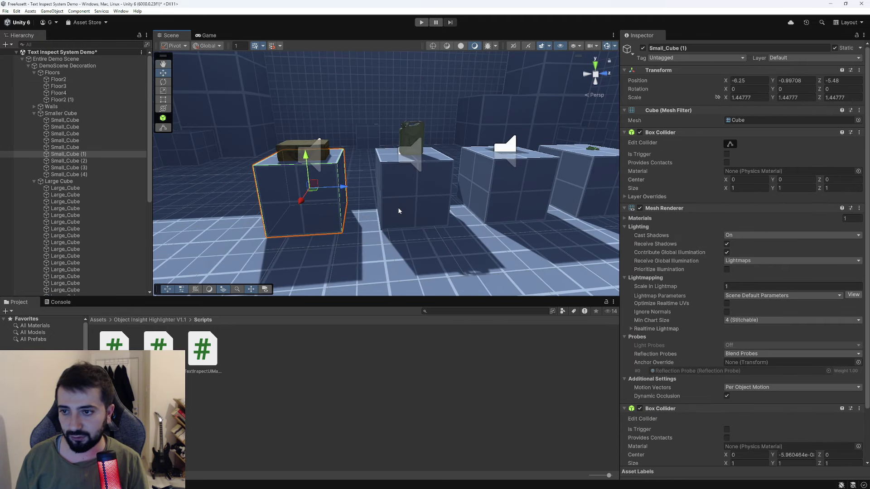
left_click(399, 211)
left_click(518, 185, "shift")
left_click(570, 193, "shift")
left_click(299, 199, "shift")
right_click_drag(453, 211, 458, 226)
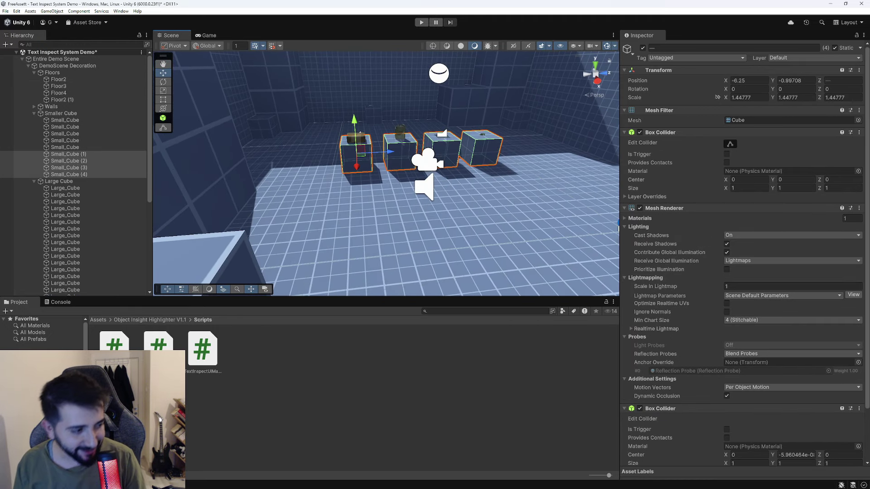